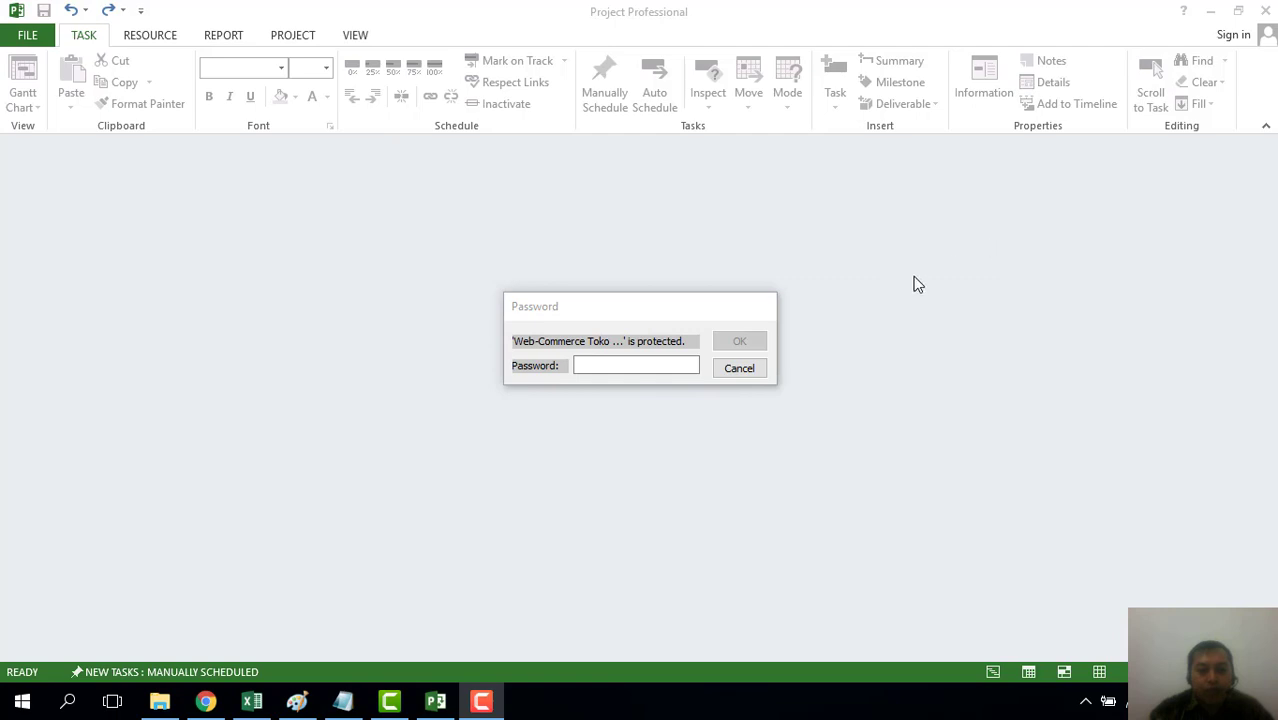
Step: Open the protected Web-Commerce Toko Prima project by entering its open password and its write-access password
click(647, 367)
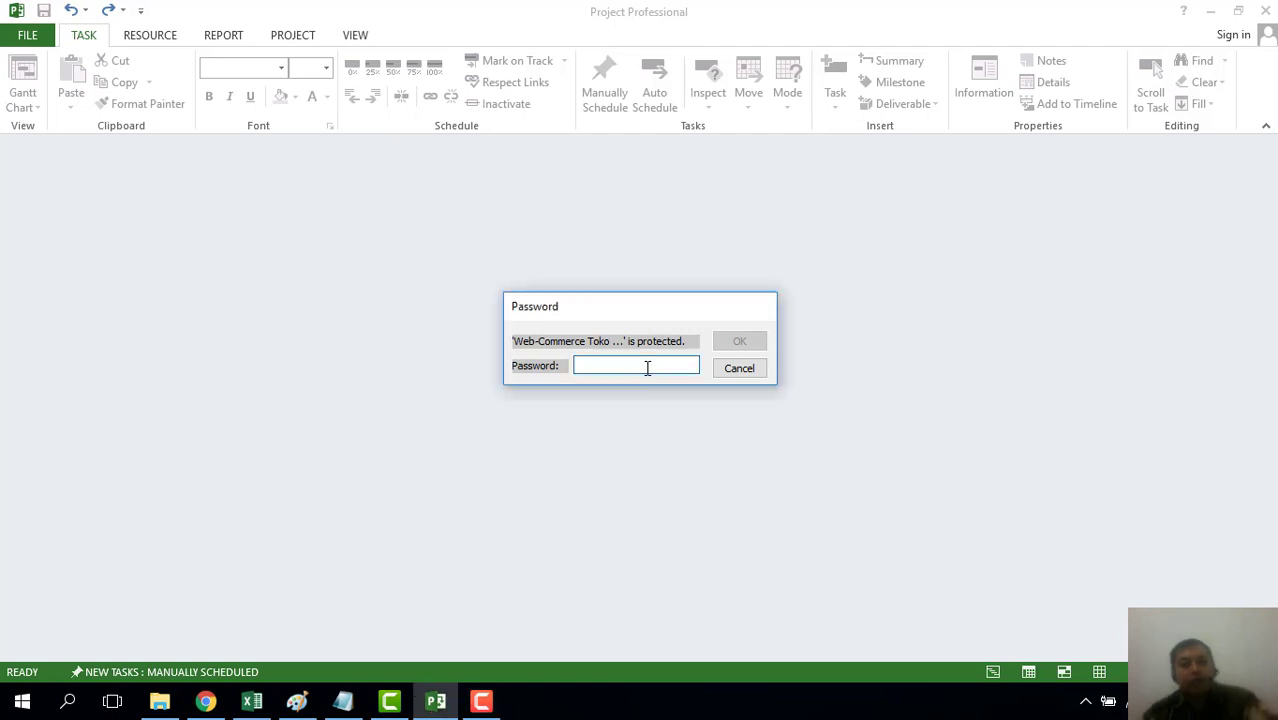
text(•••••••)
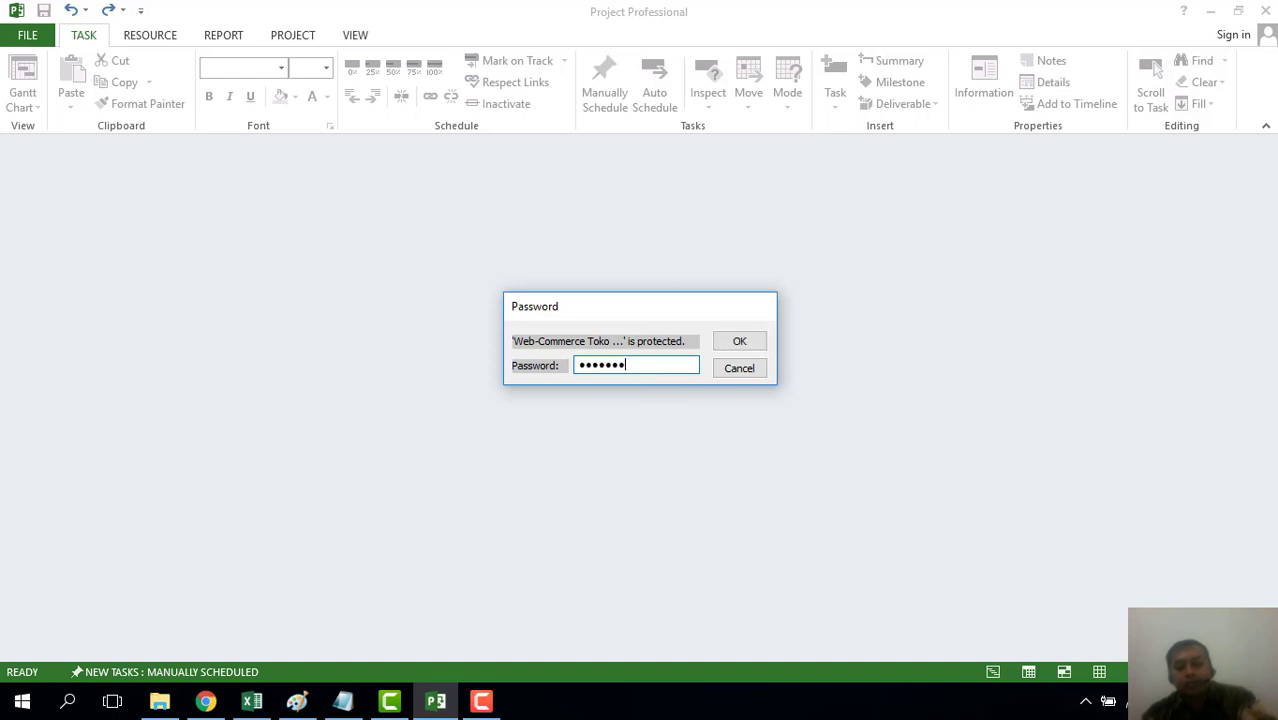
text(•••)
click(739, 341)
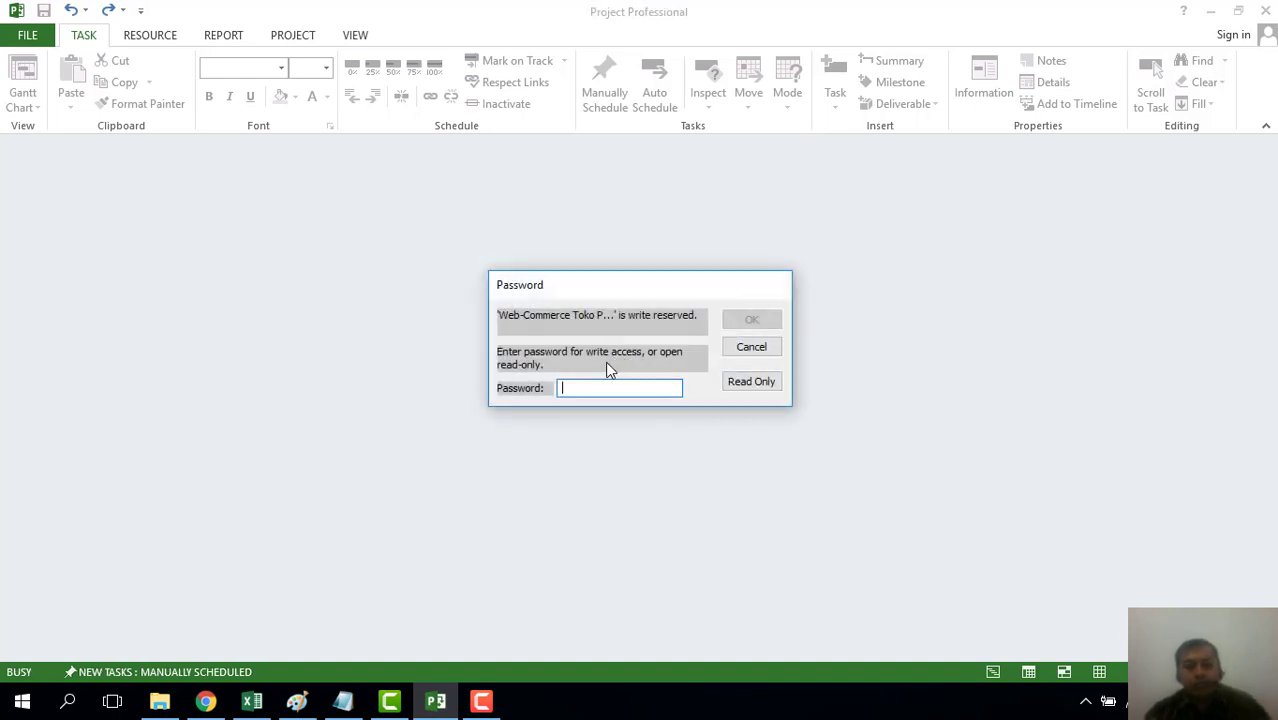
text(•••••)
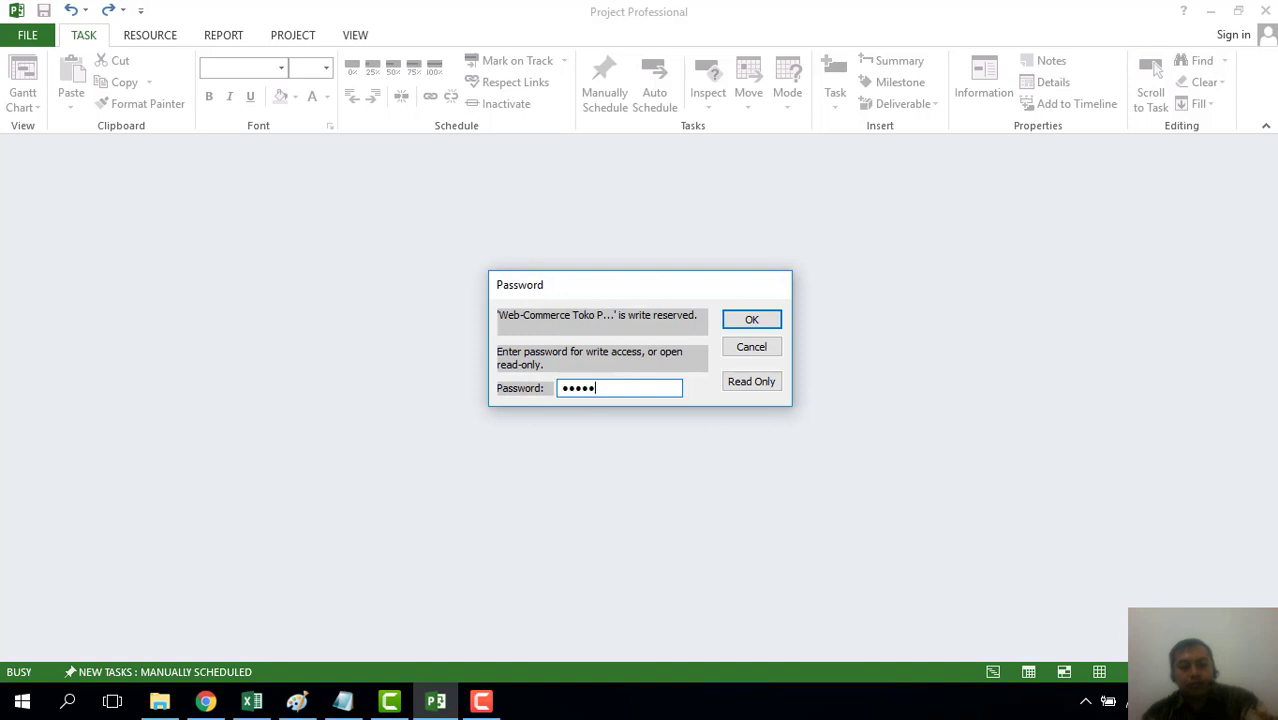
text(••••)
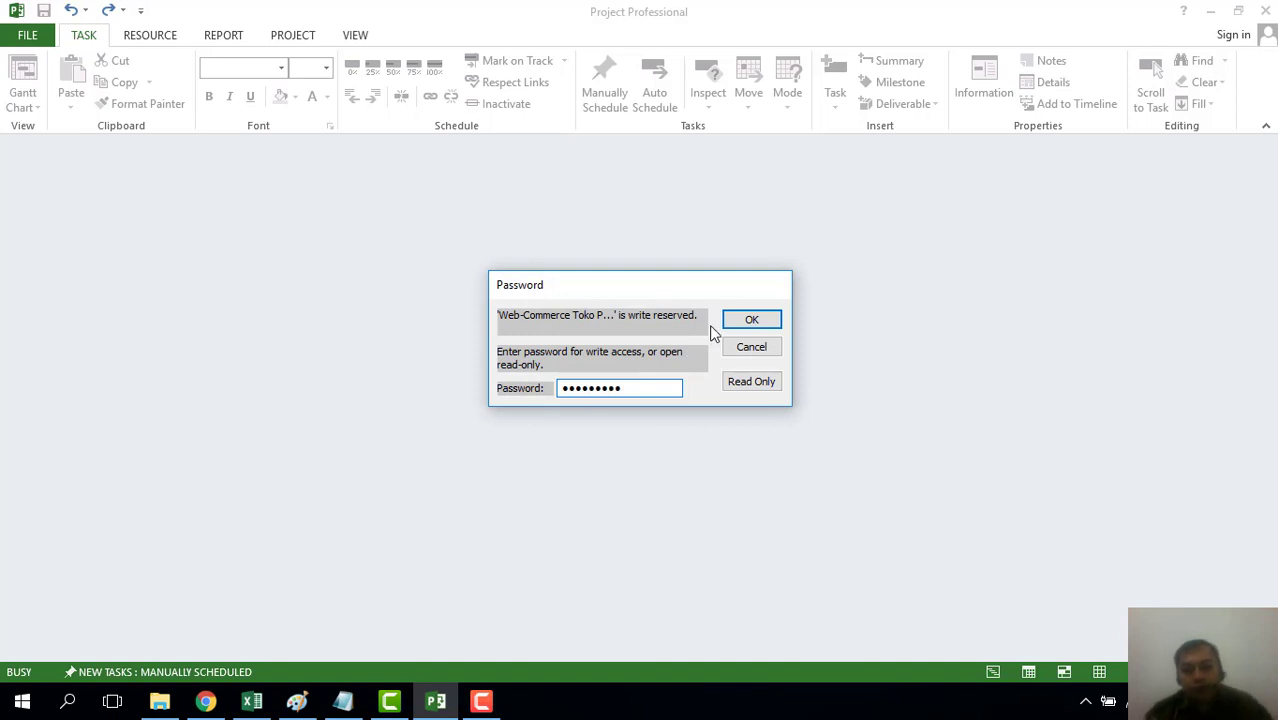
click(750, 320)
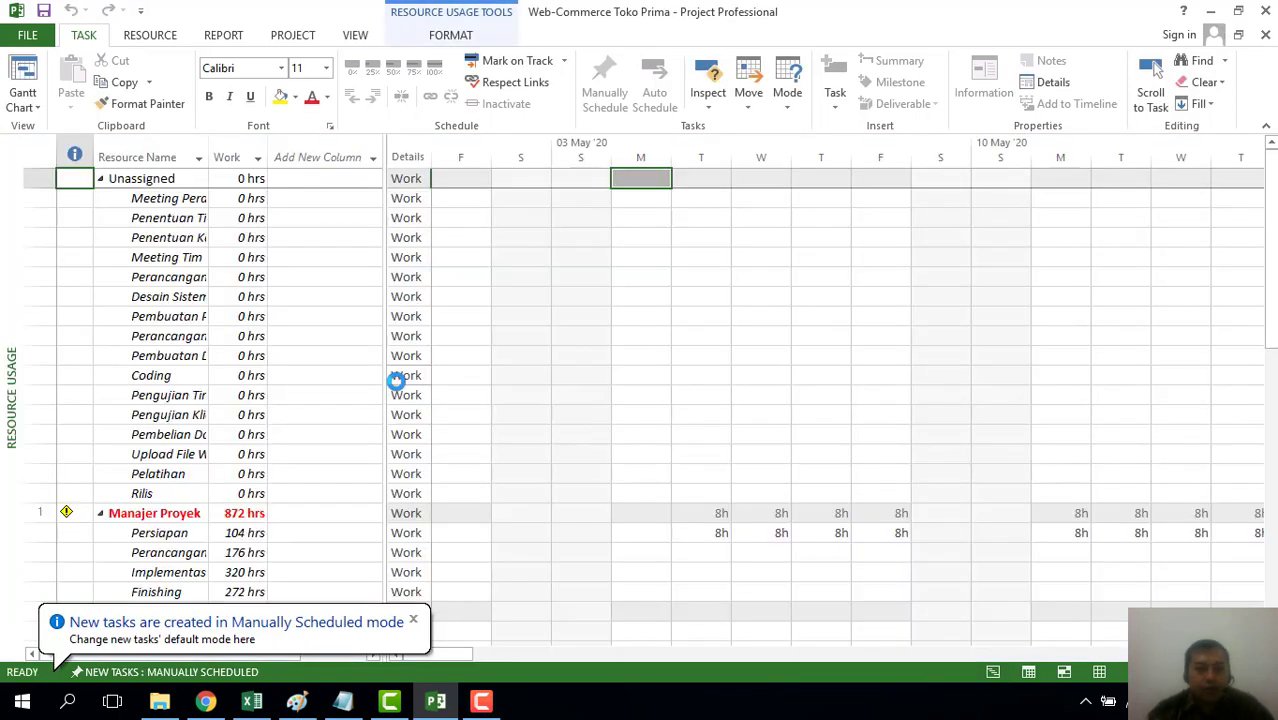
Step: Switch the project to the Gantt Chart view and dismiss the notice about manually scheduled tasks
click(23, 100)
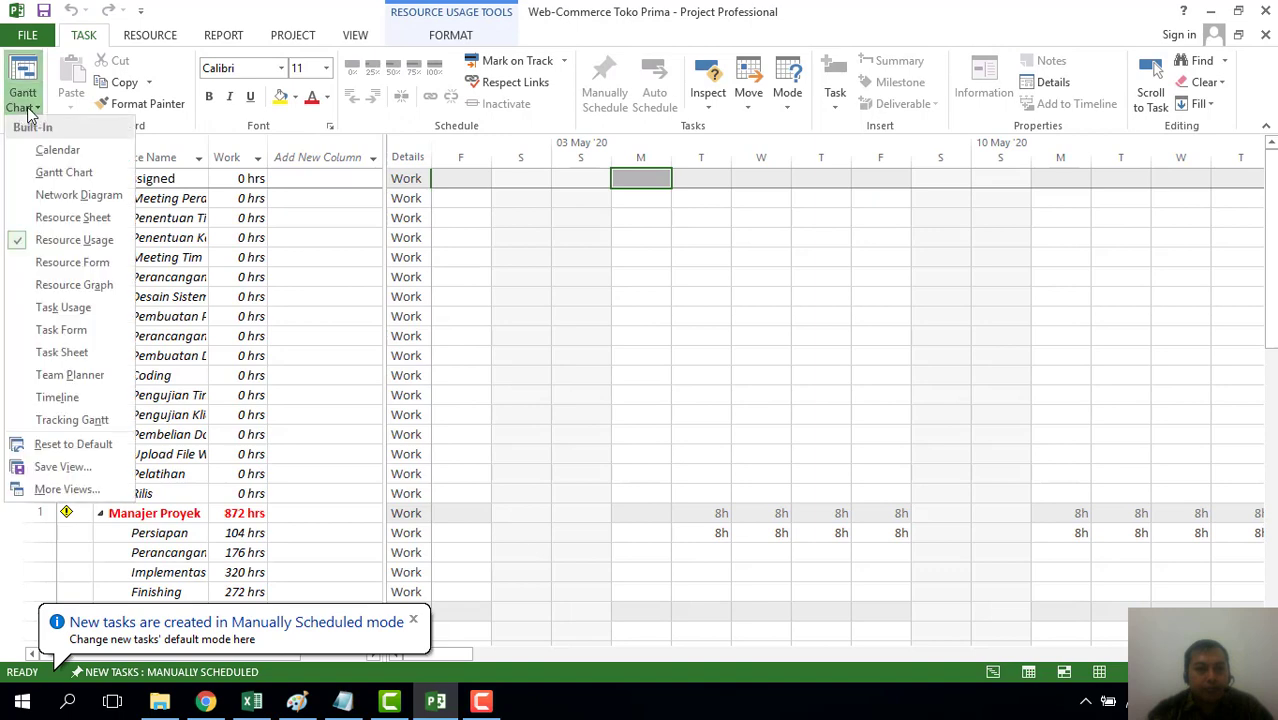
click(45, 172)
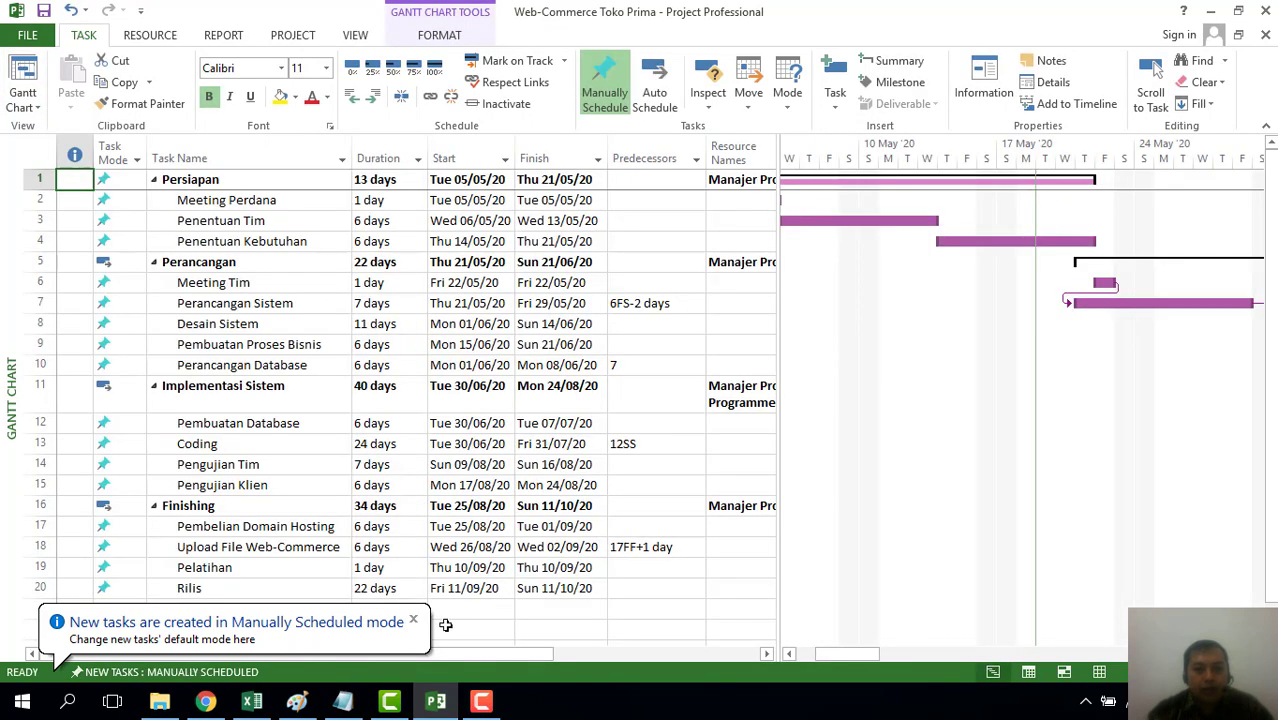
click(413, 621)
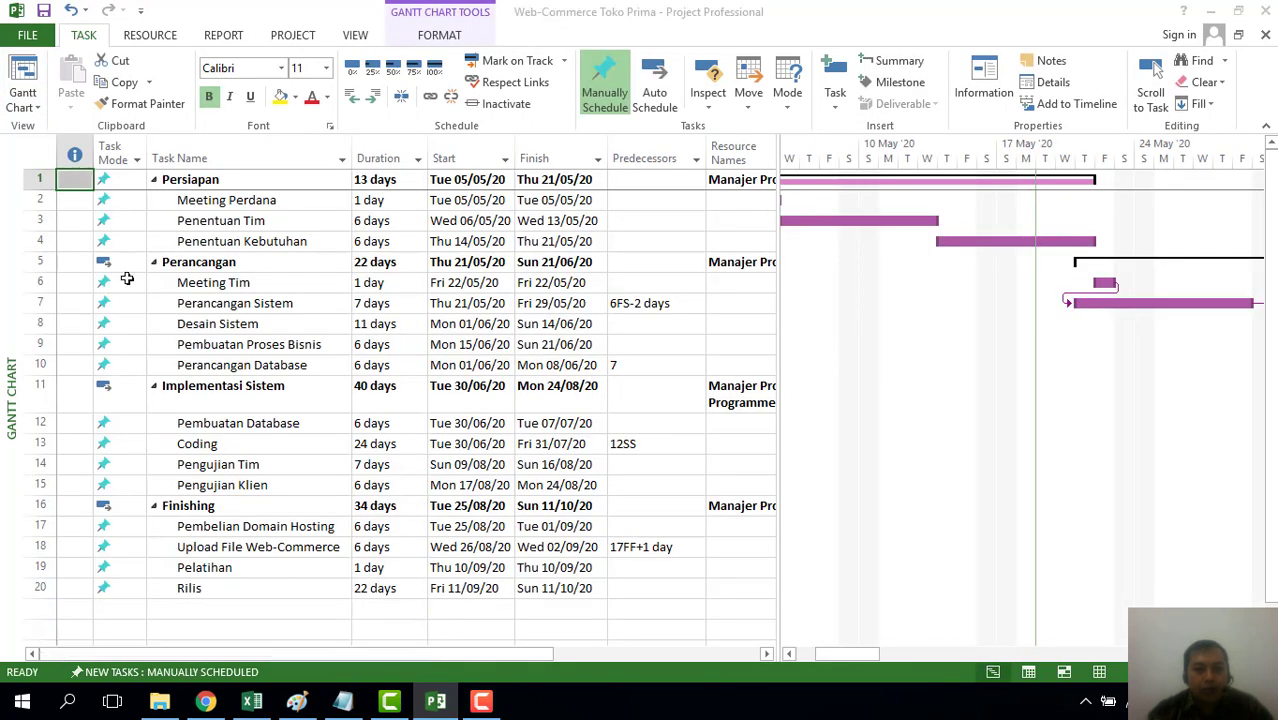
click(38, 110)
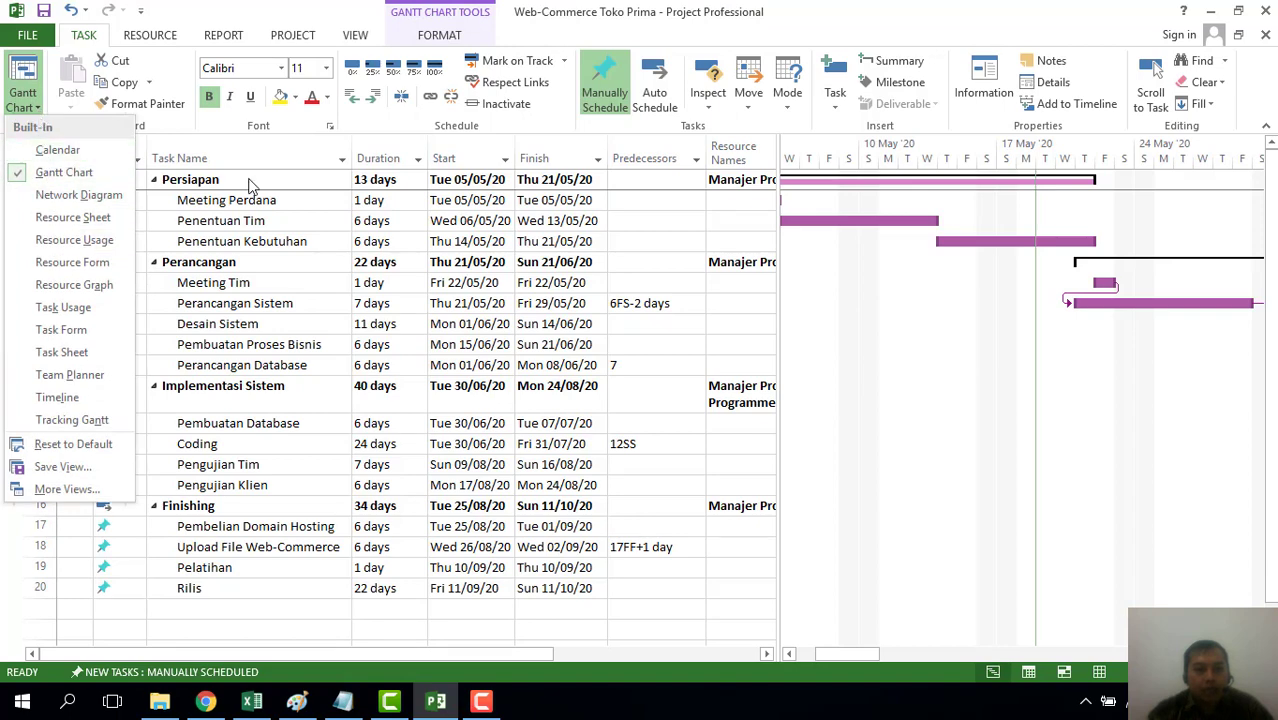
click(265, 631)
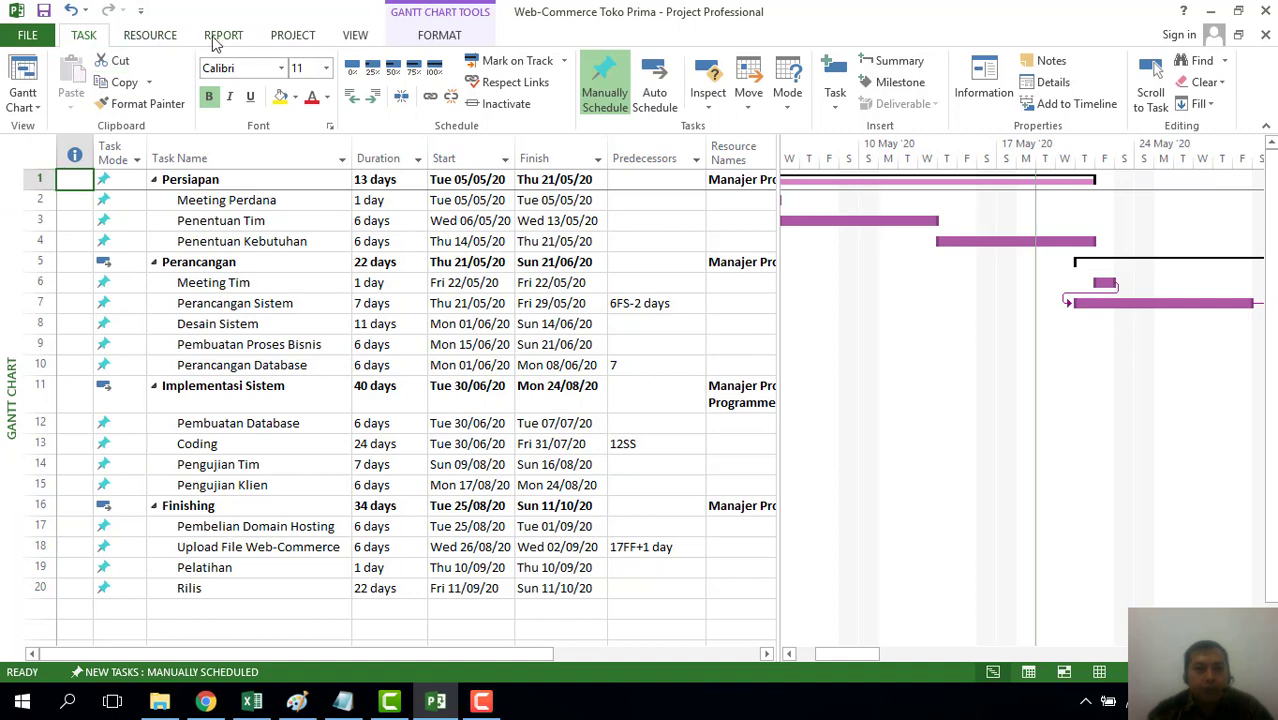
Step: Switch to Photos to review the 2020 national holiday list in 1.jpg, and return to the project
click(294, 36)
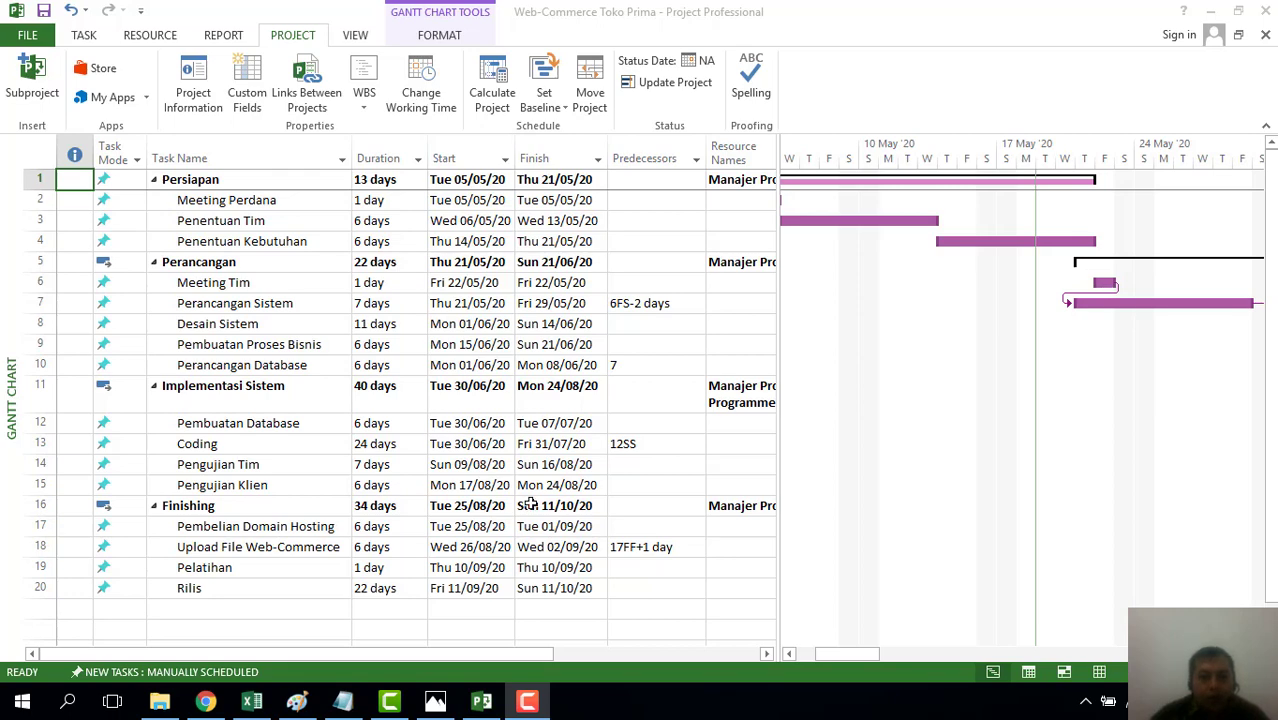
click(437, 703)
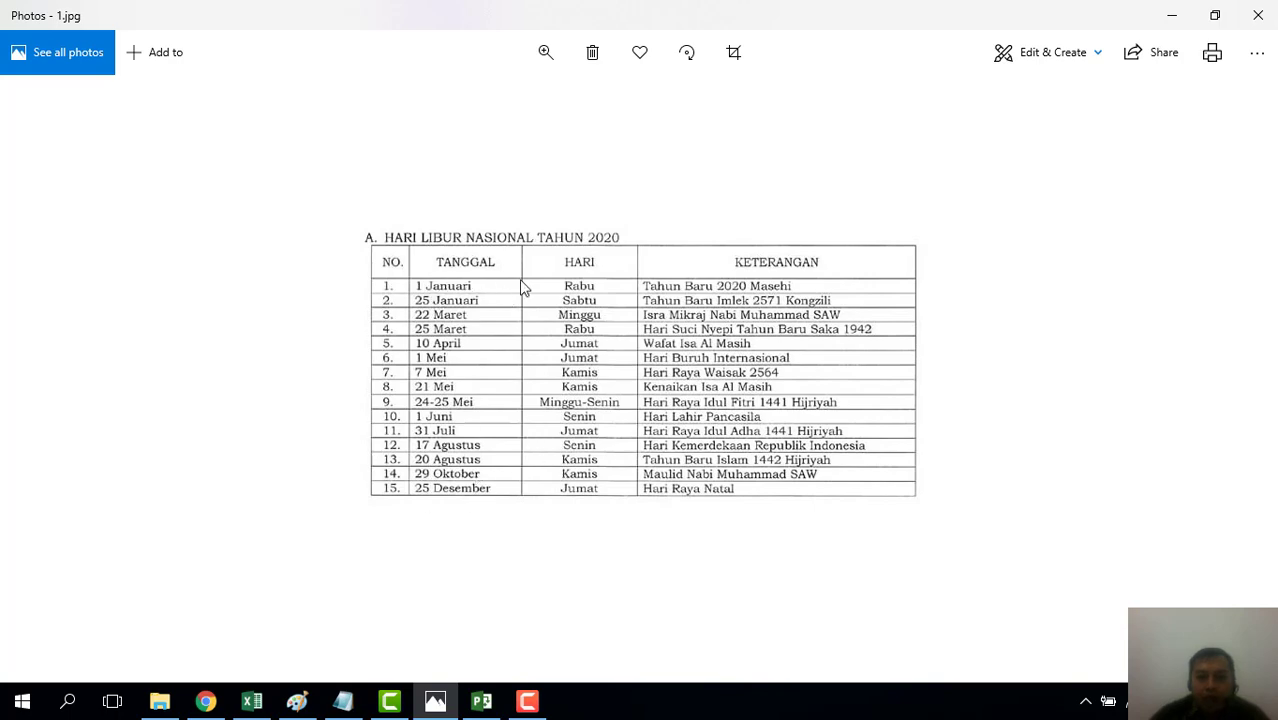
click(1171, 16)
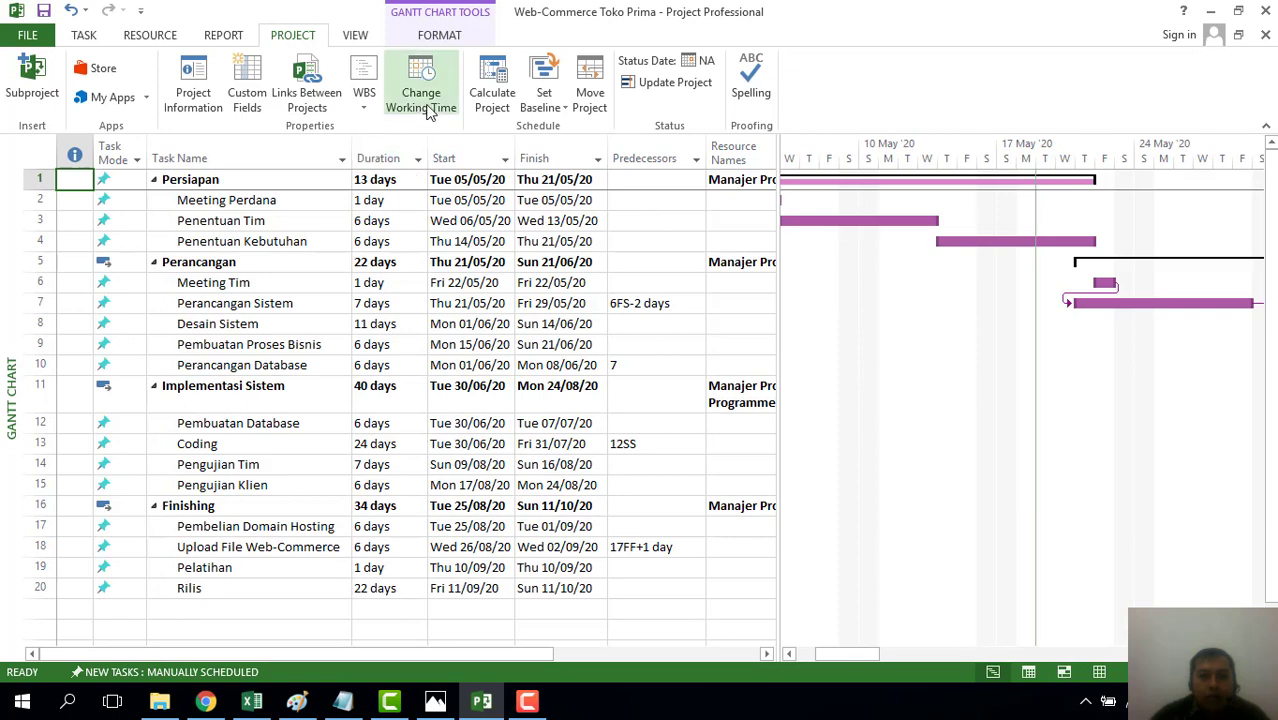
Step: Open the Change Working Time settings with Standard (Project Calendar) as the calendar
click(419, 88)
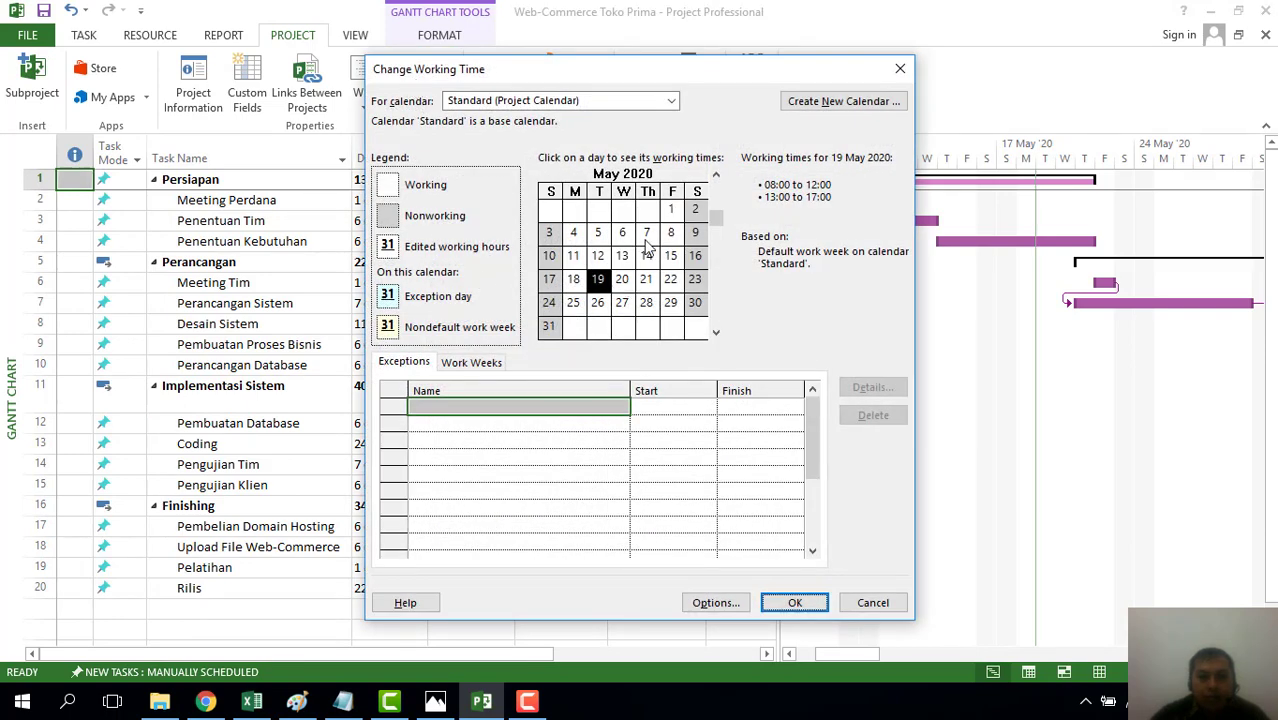
click(510, 100)
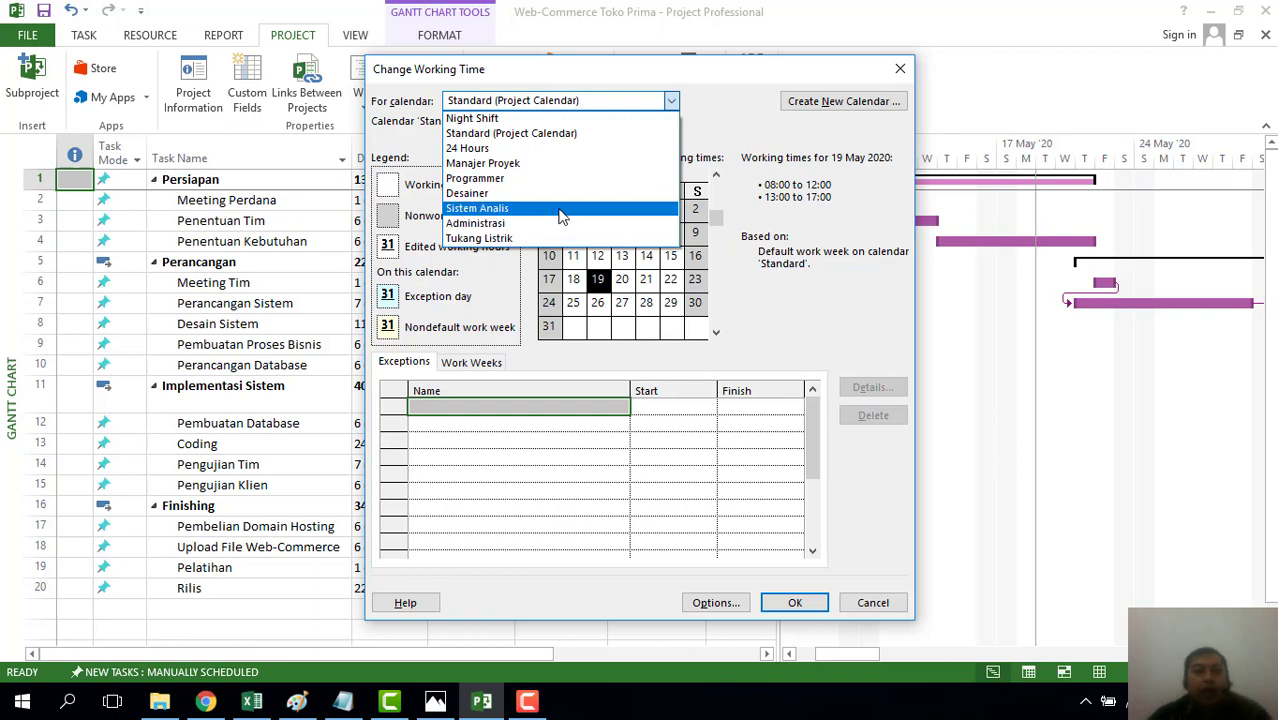
click(530, 133)
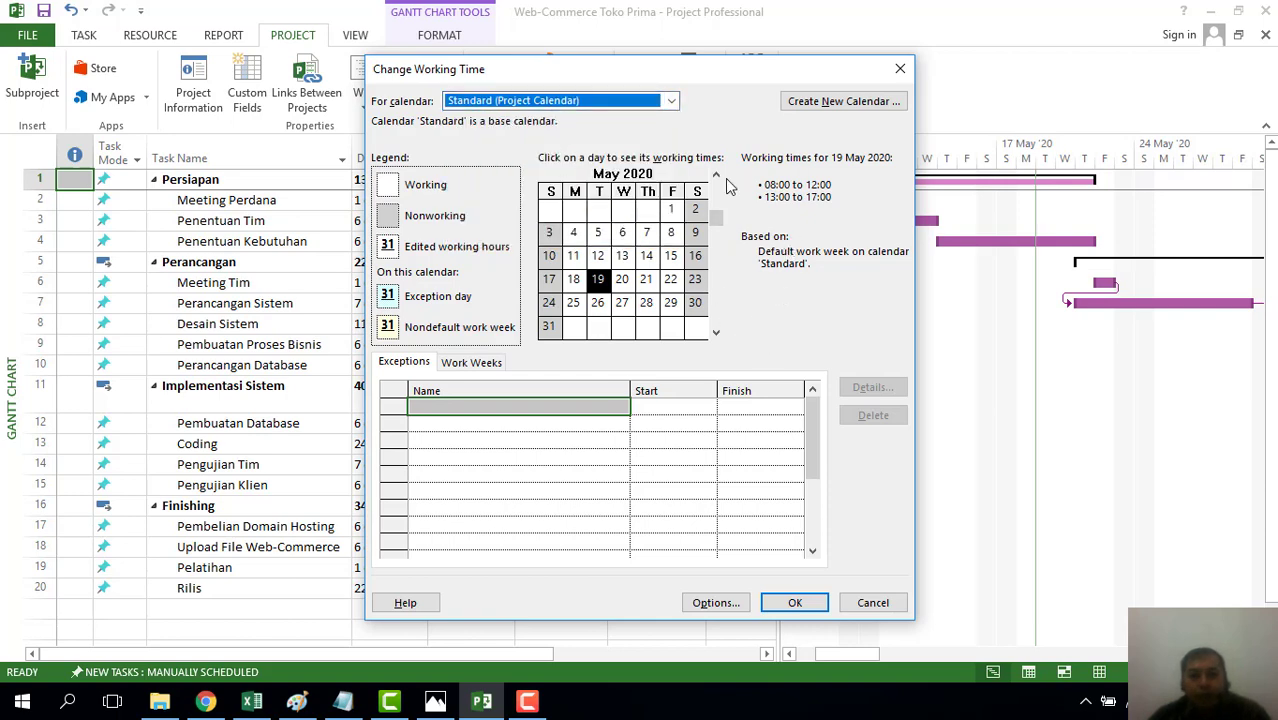
Step: Check the working times of several Saturdays and of Friday 8 May 2020 in the Standard calendar
click(698, 210)
key(Down)
key(Down)
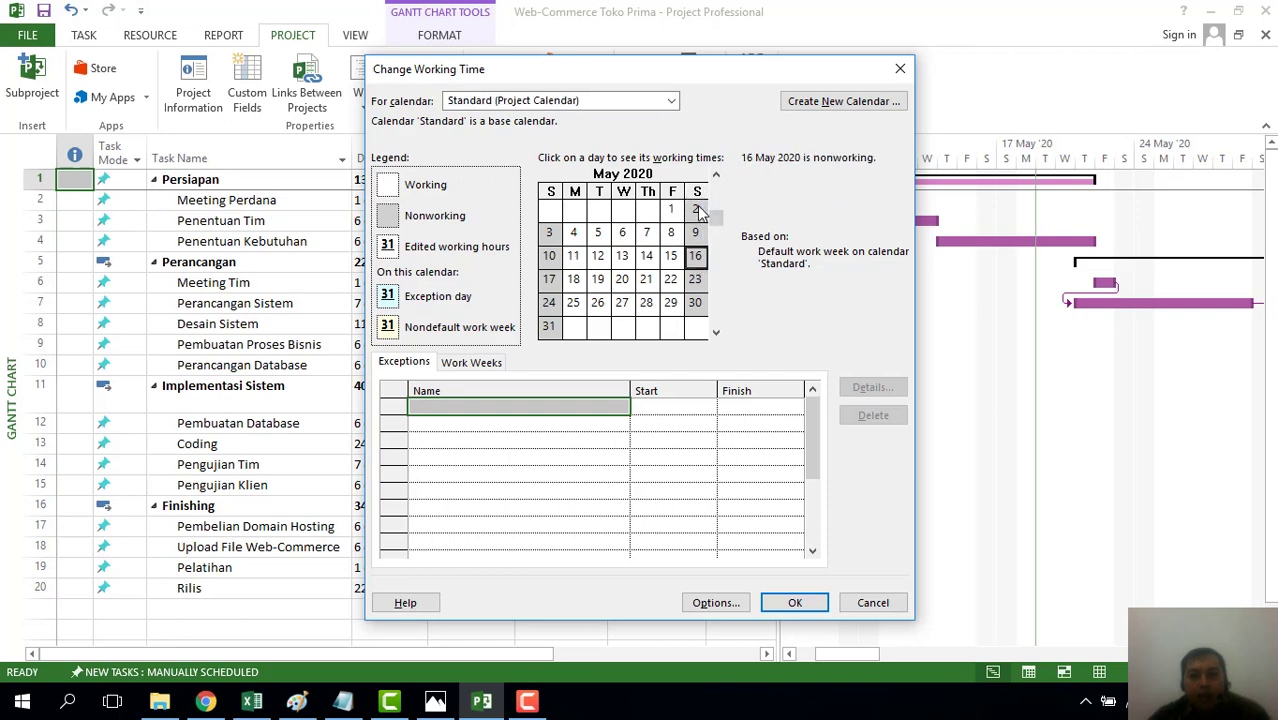
click(700, 208)
click(700, 232)
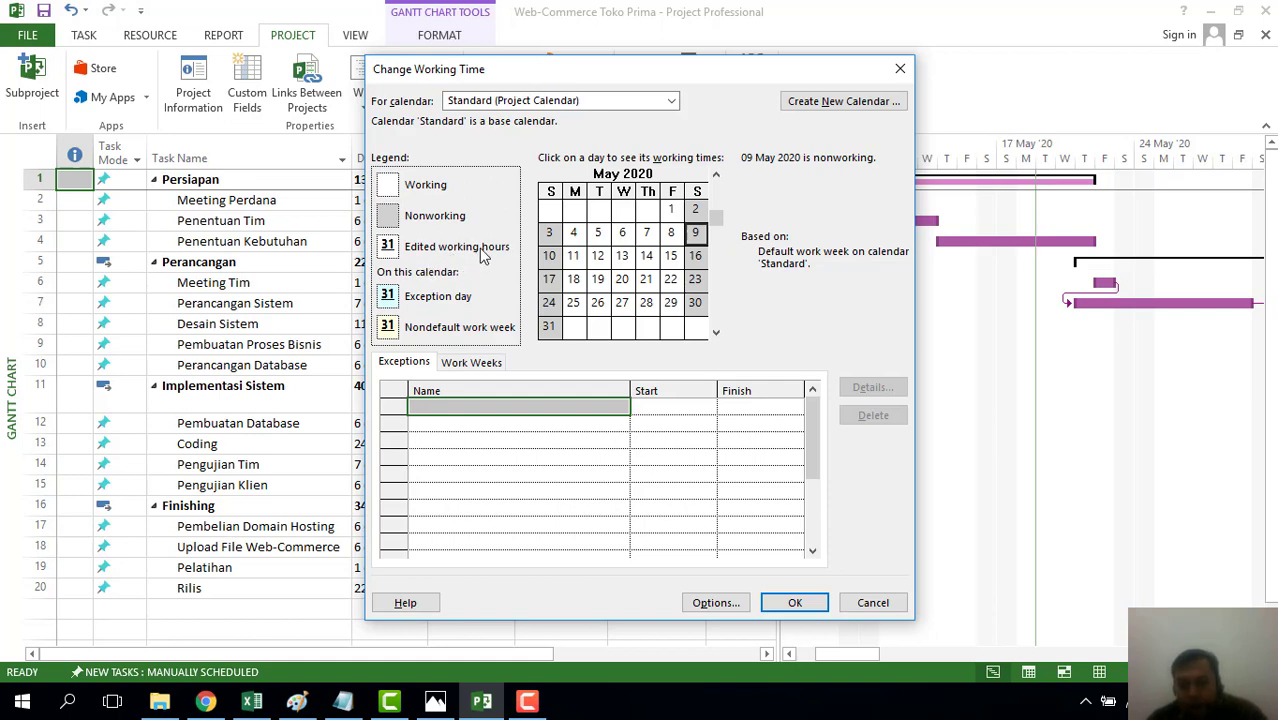
click(670, 232)
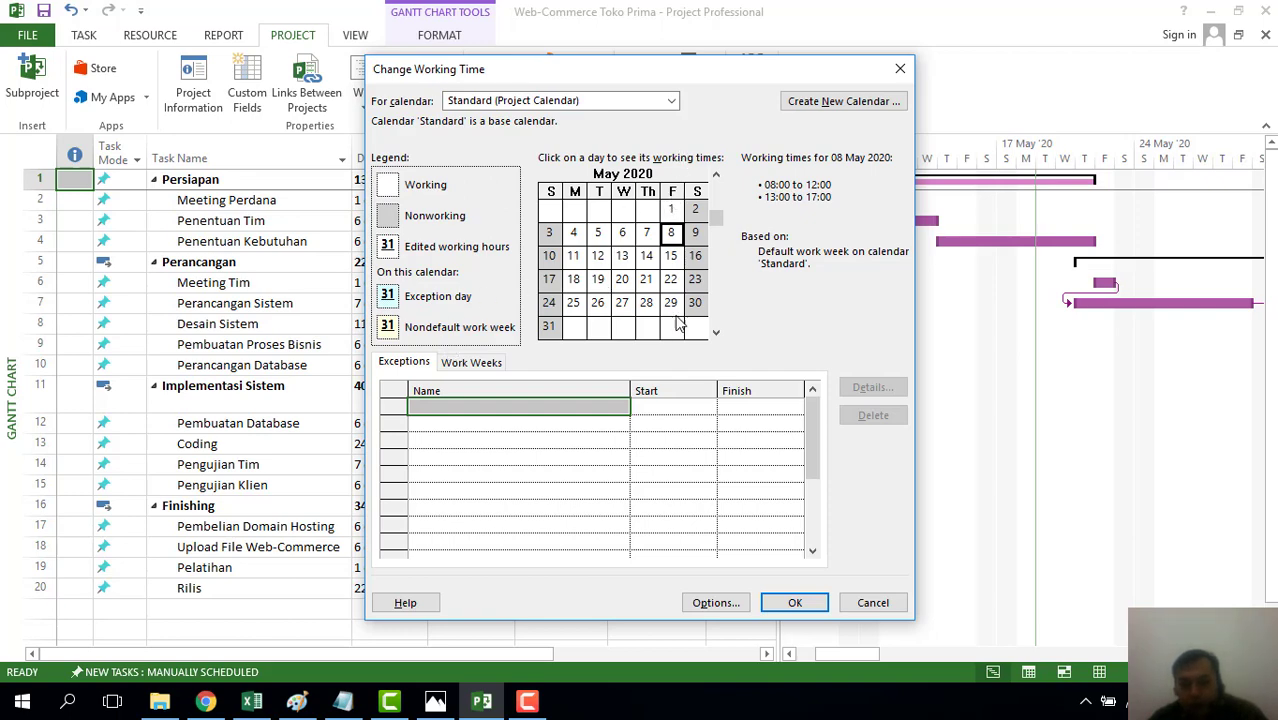
Step: Display the Standard calendar's work weeks and check the working time of Saturday 2 May 2020
click(478, 364)
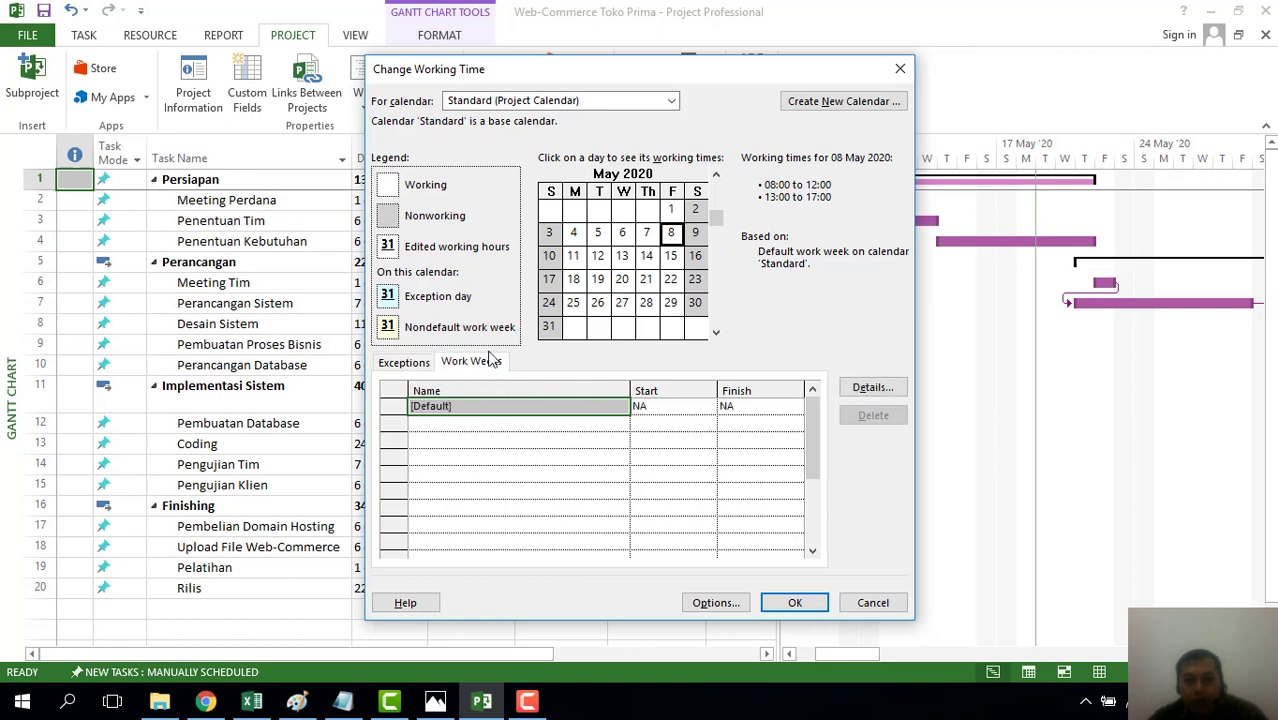
click(414, 366)
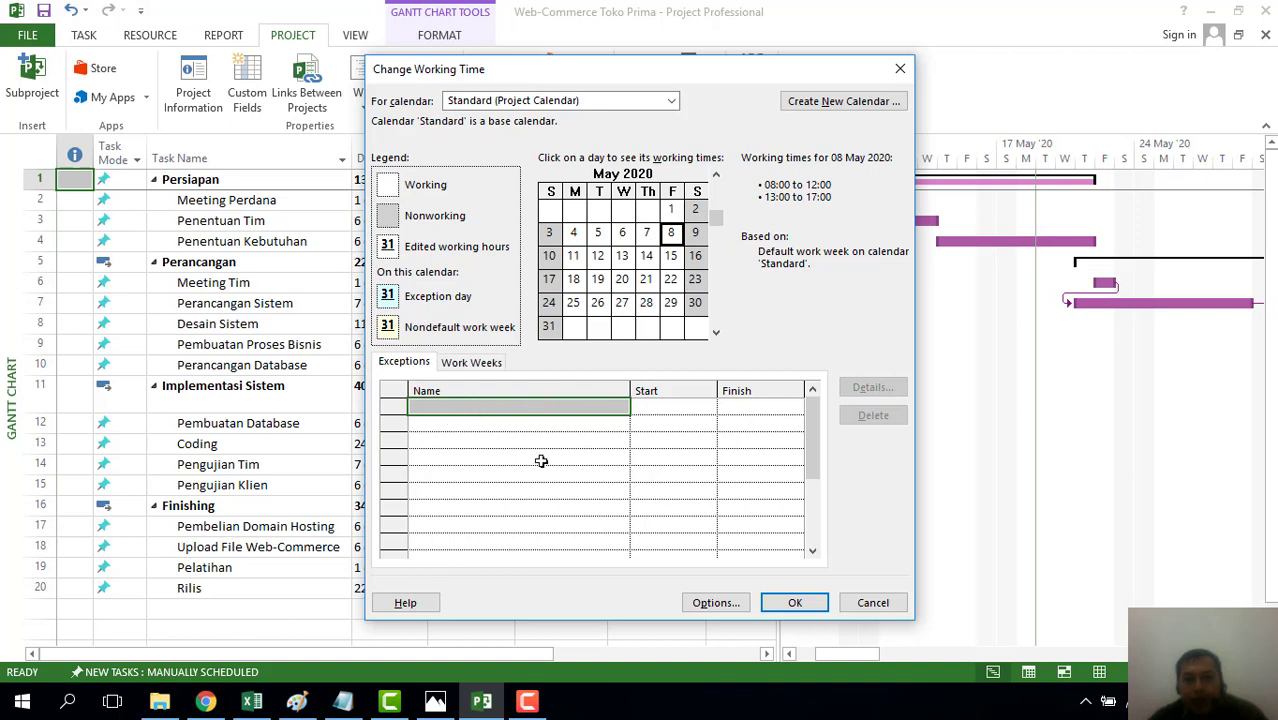
click(466, 364)
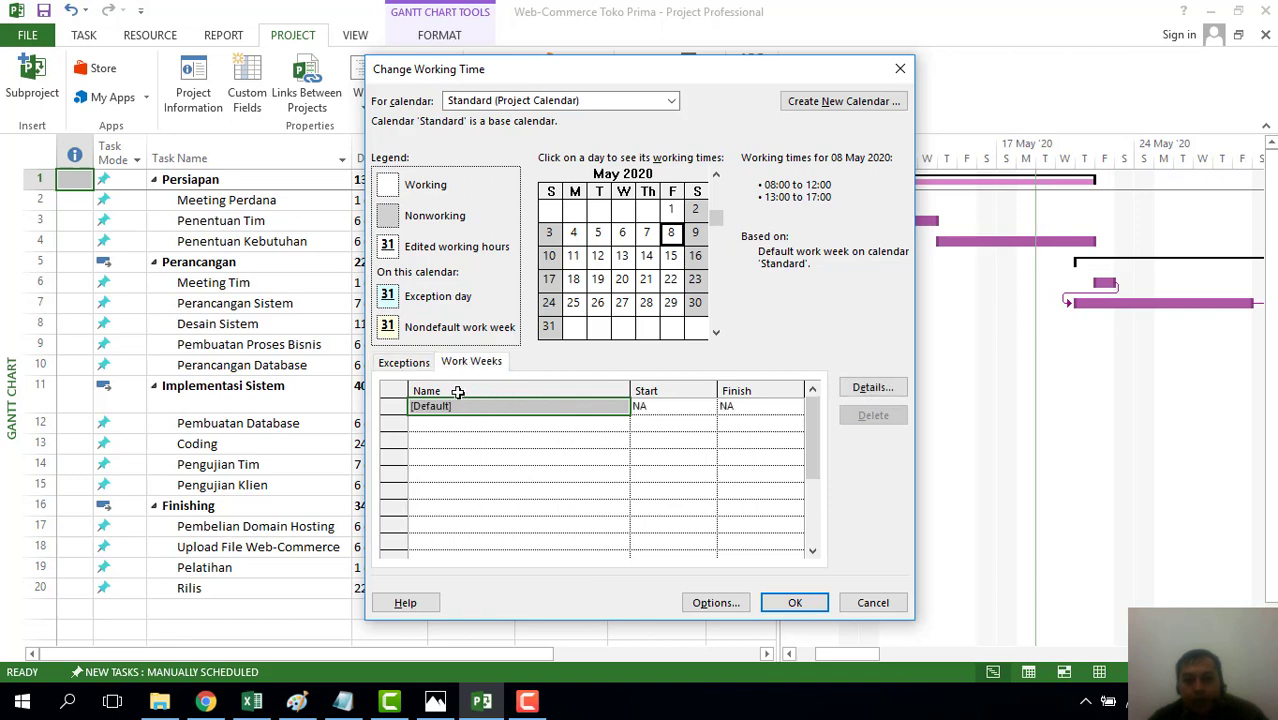
click(694, 211)
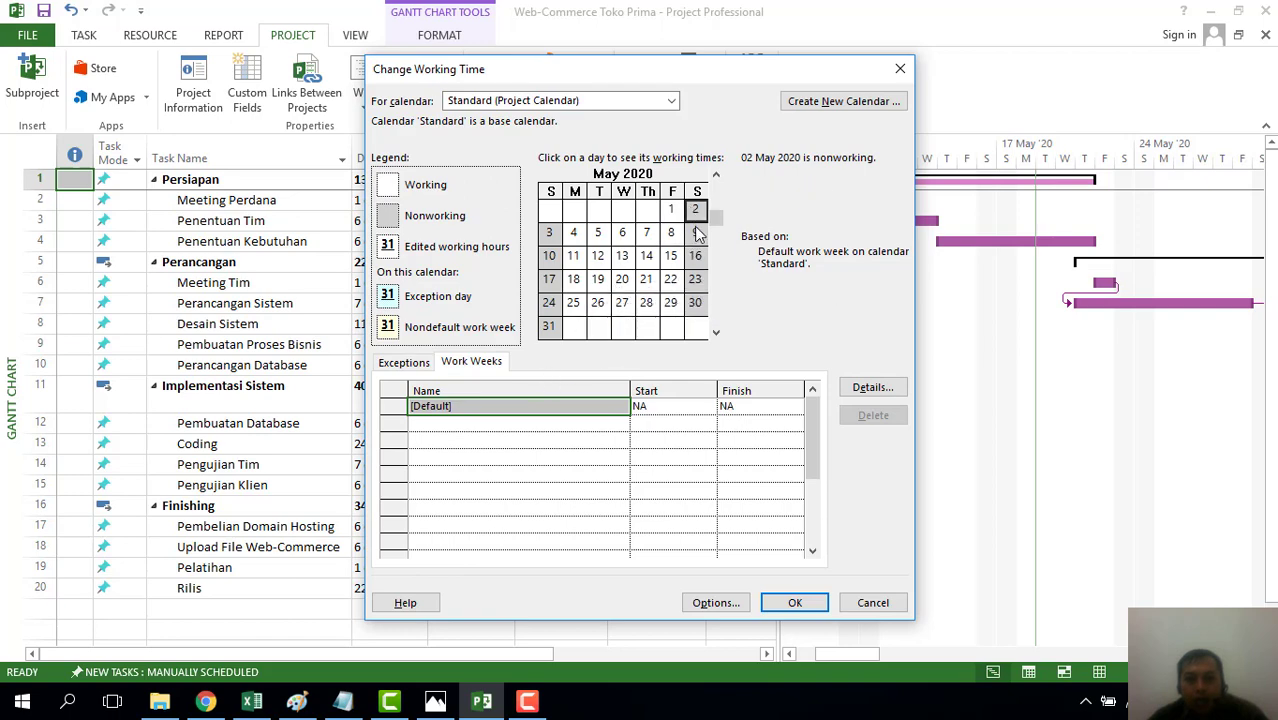
click(875, 389)
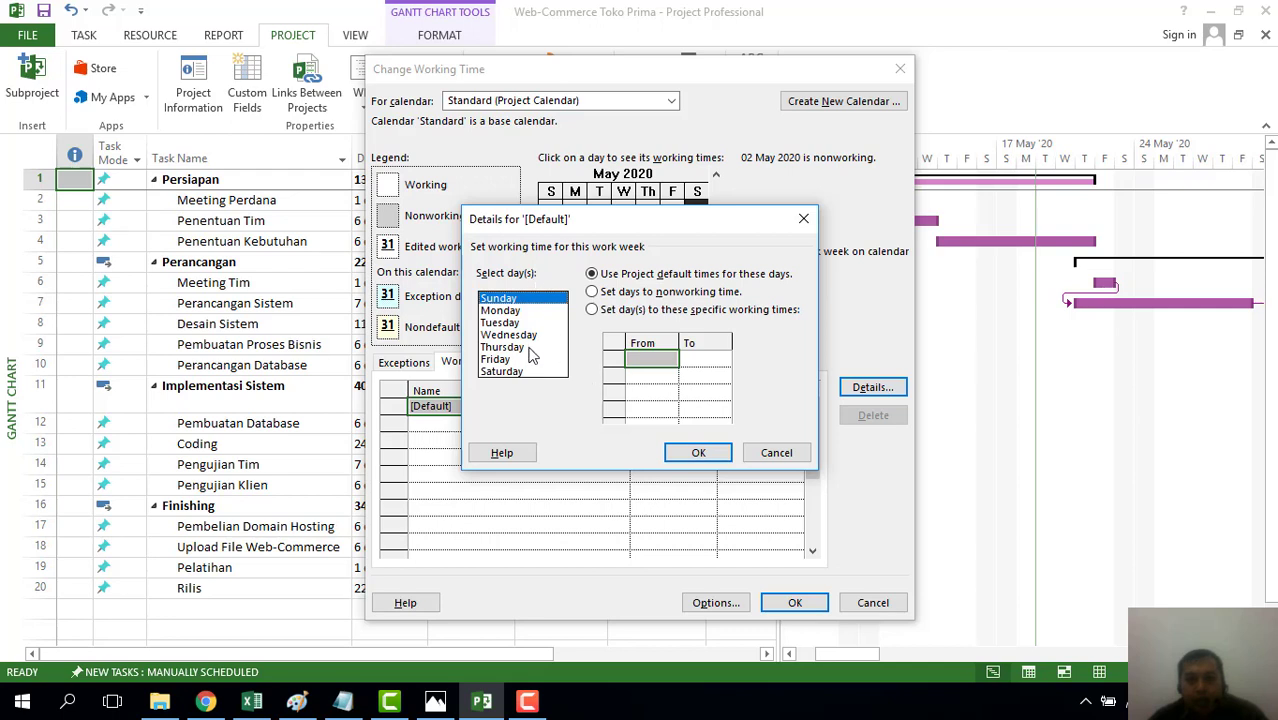
click(520, 374)
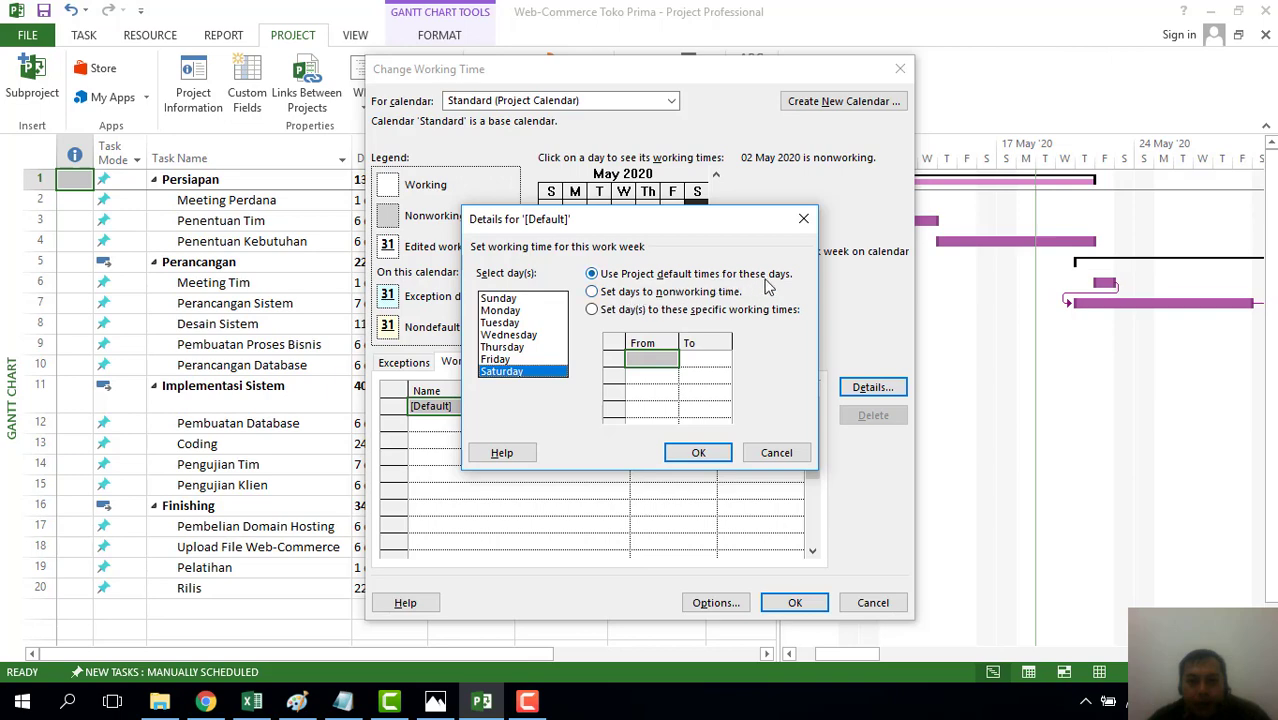
click(592, 310)
click(655, 361)
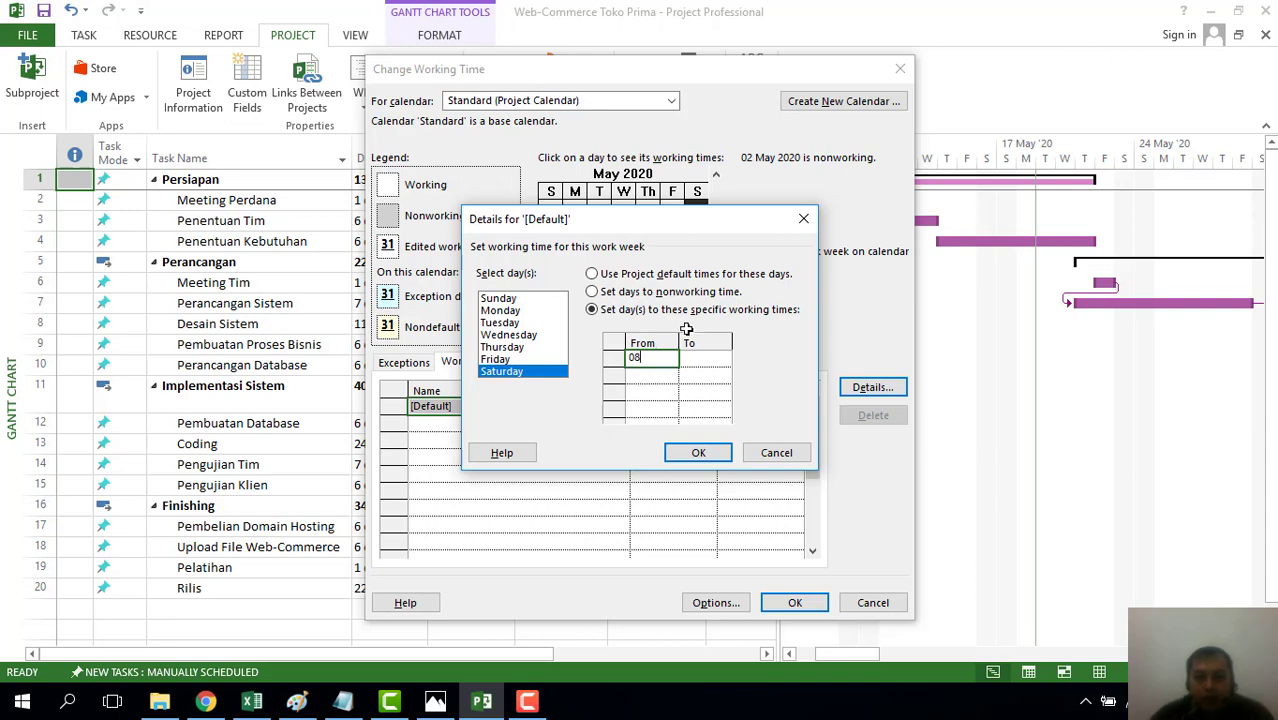
click(803, 218)
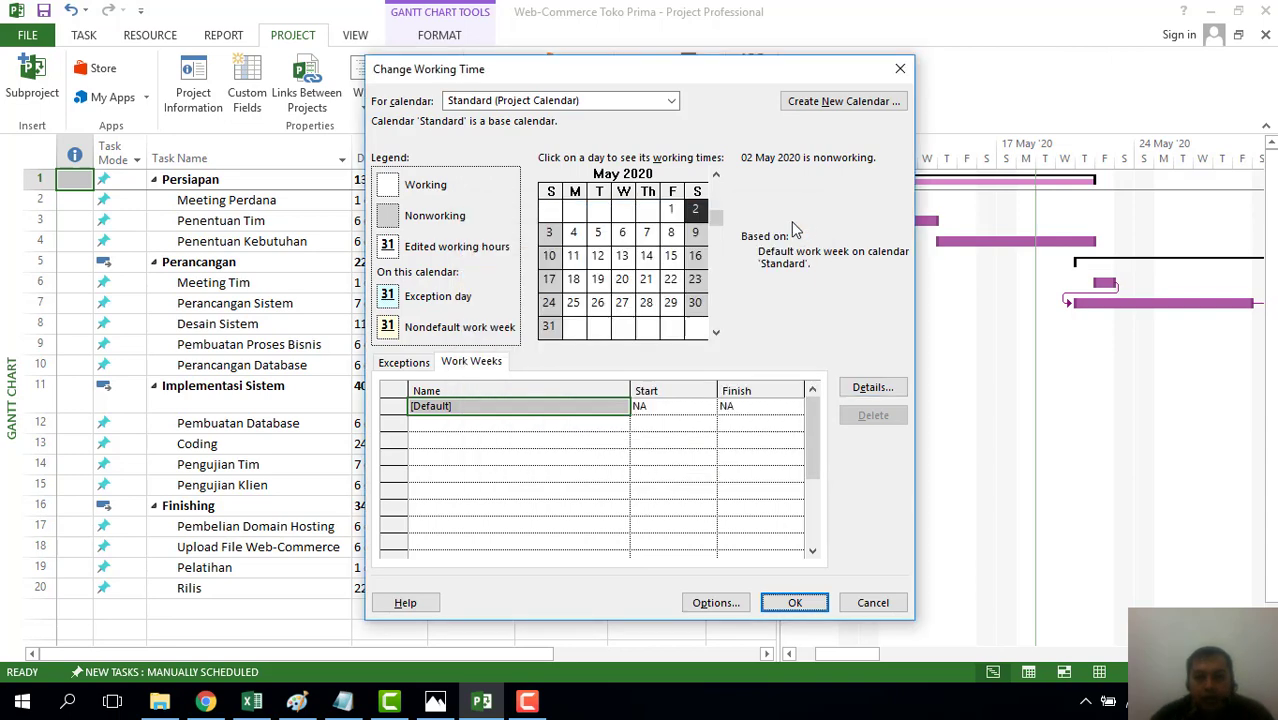
Step: Set Saturday in the default work week to specific working times from 08:00 to 12:00
click(671, 232)
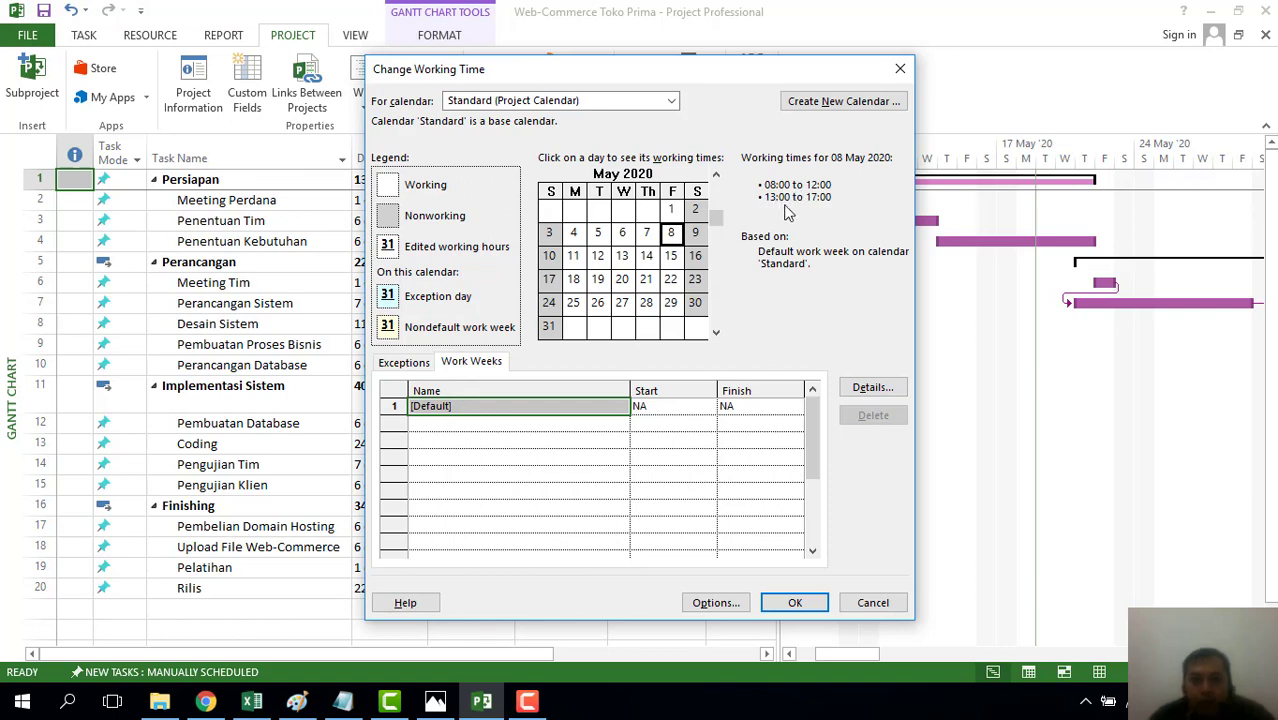
click(700, 214)
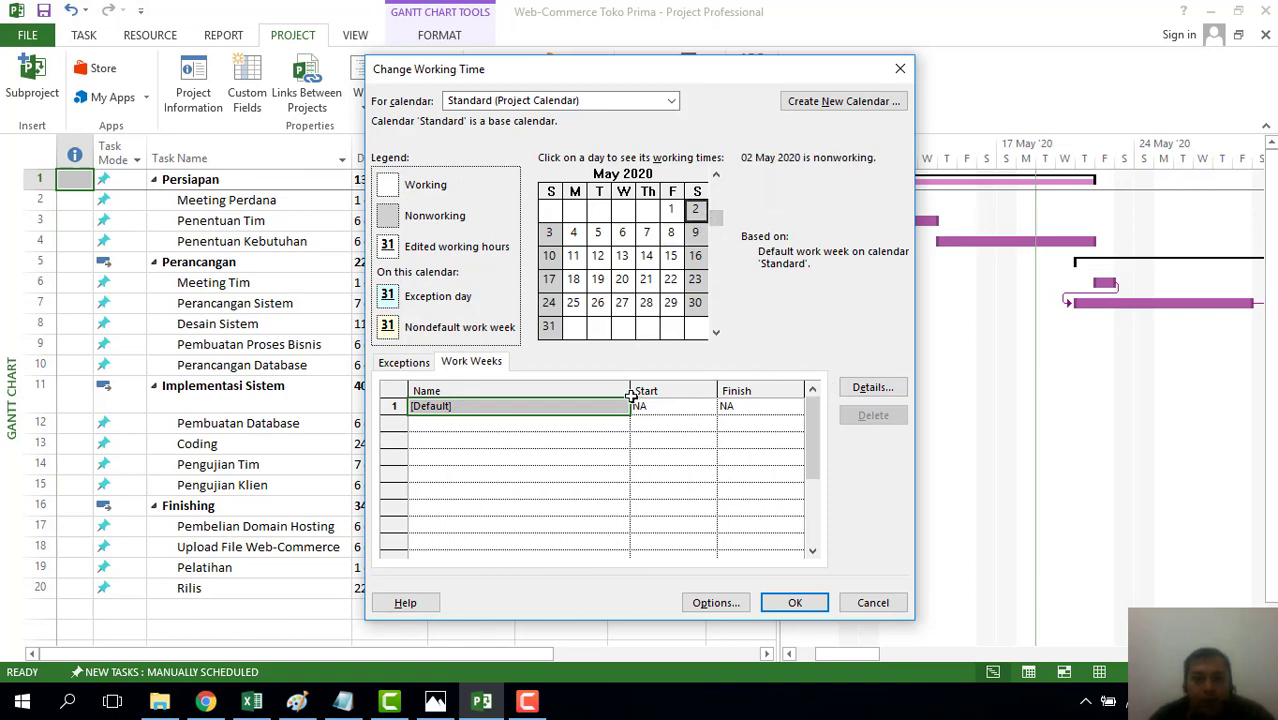
click(872, 387)
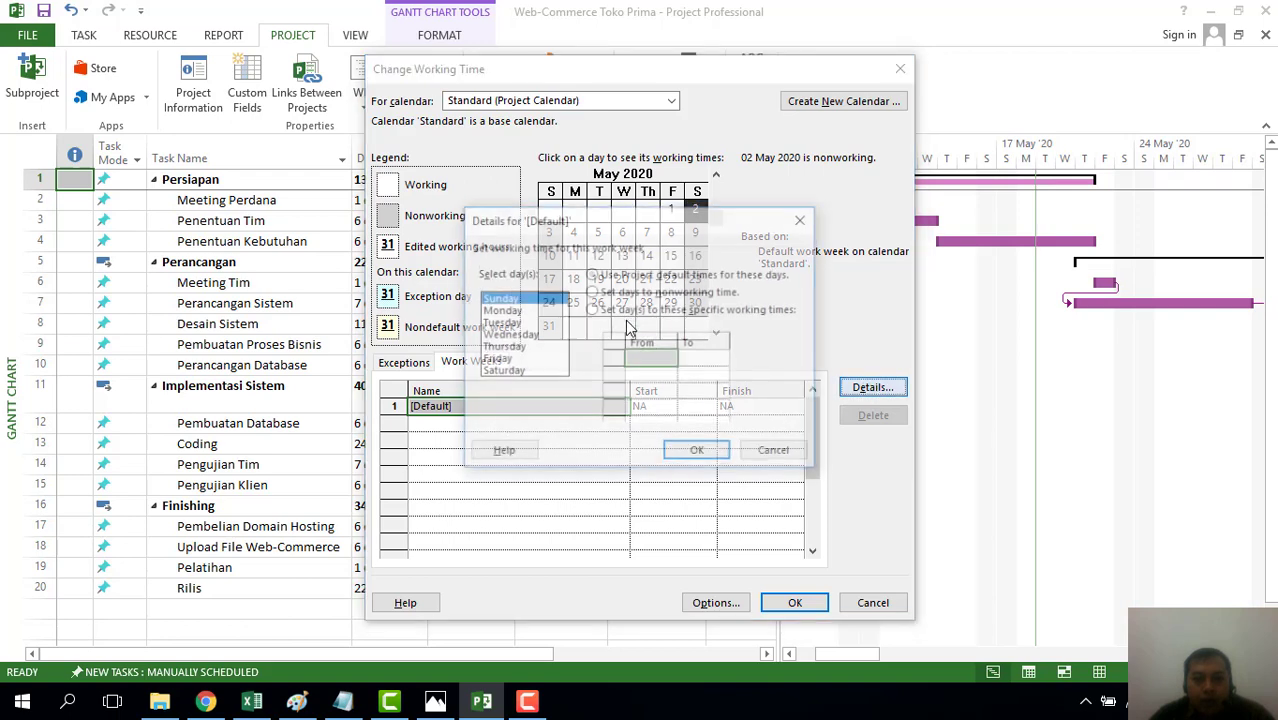
click(510, 372)
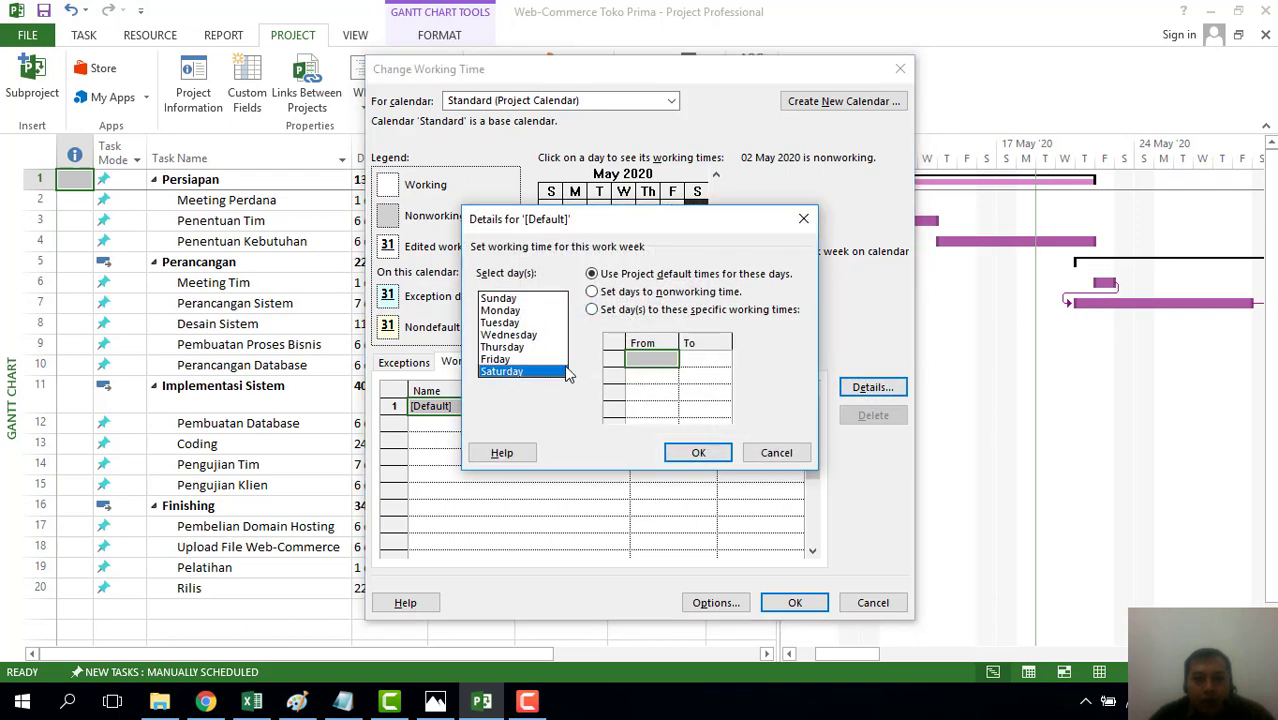
click(653, 314)
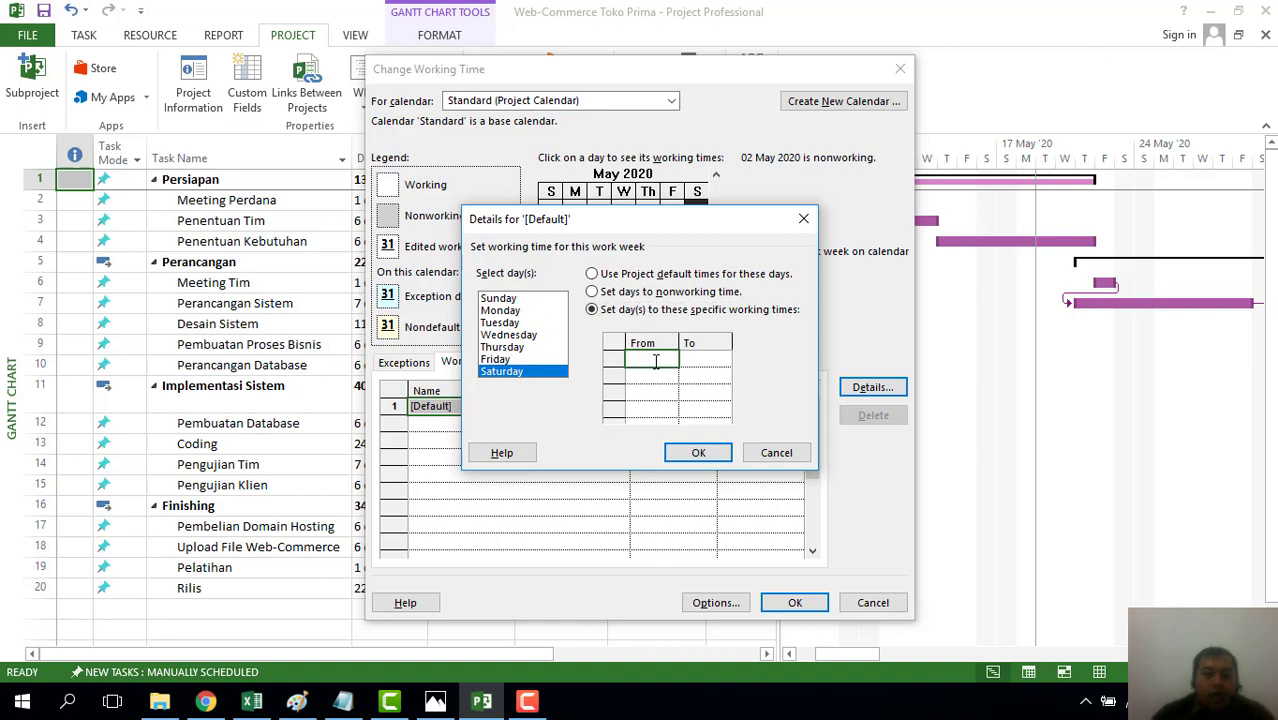
text(08)
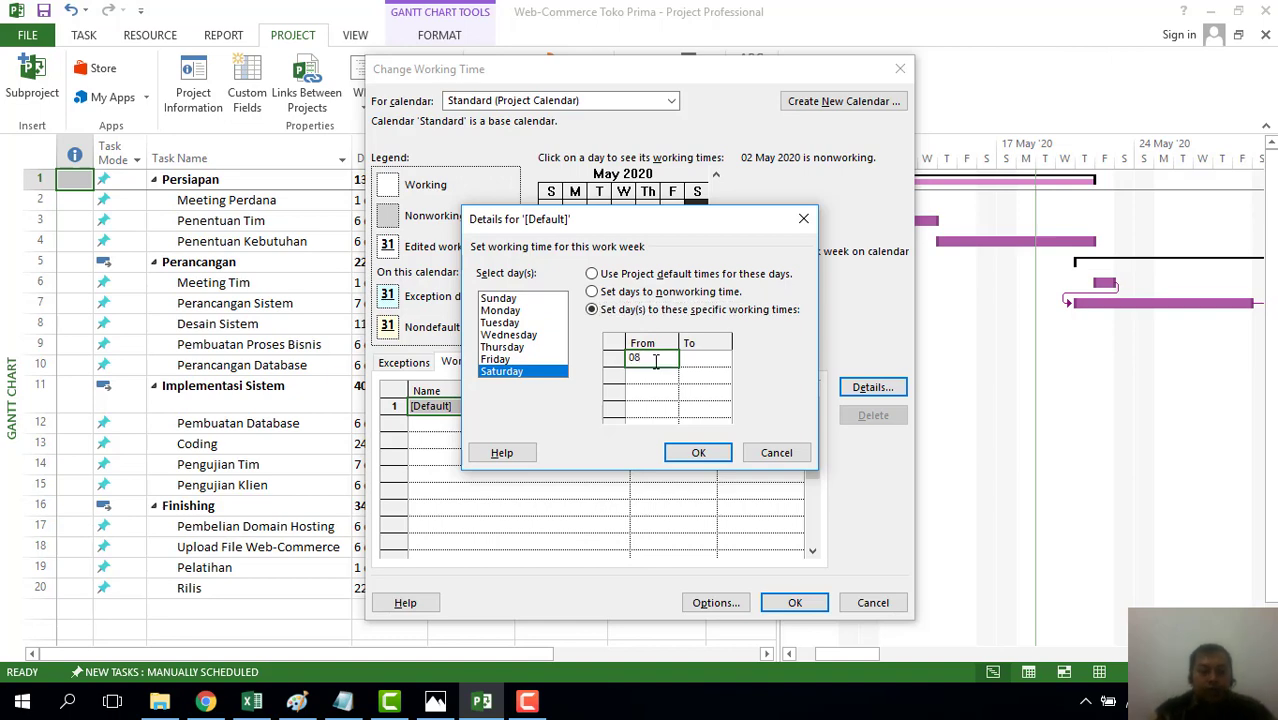
text(:00)
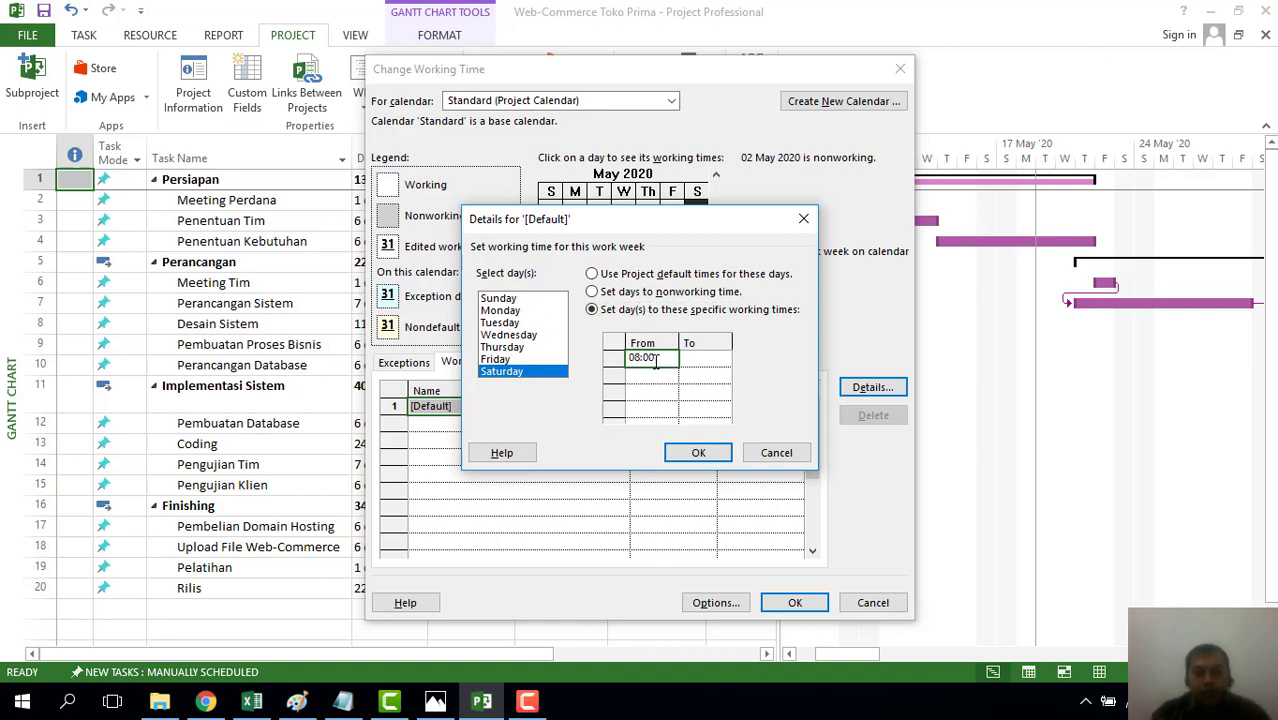
key(Tab)
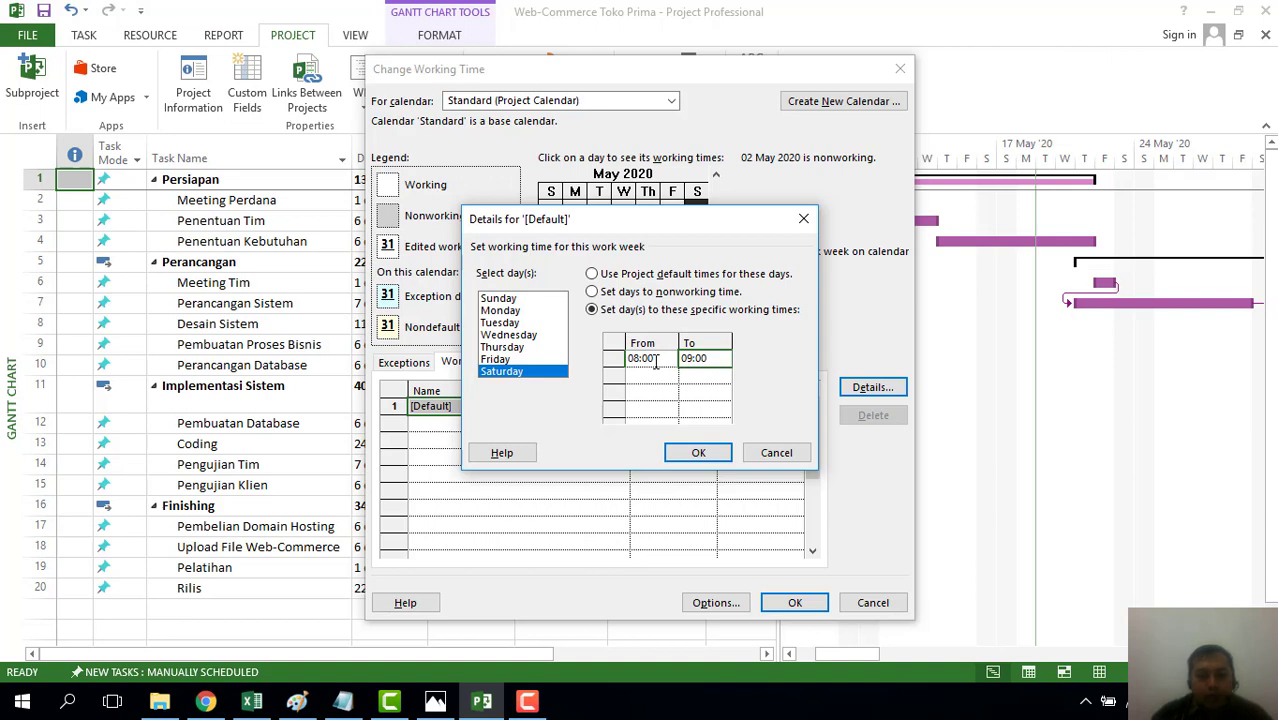
text(12)
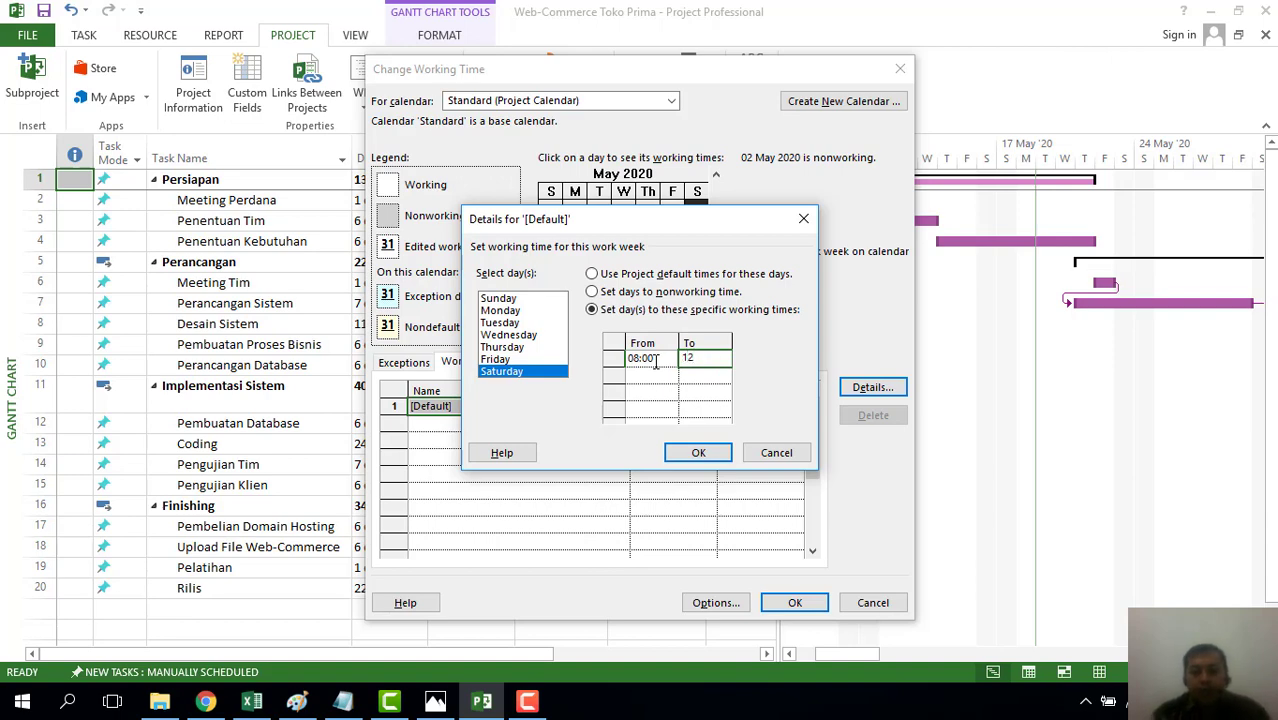
text(:00)
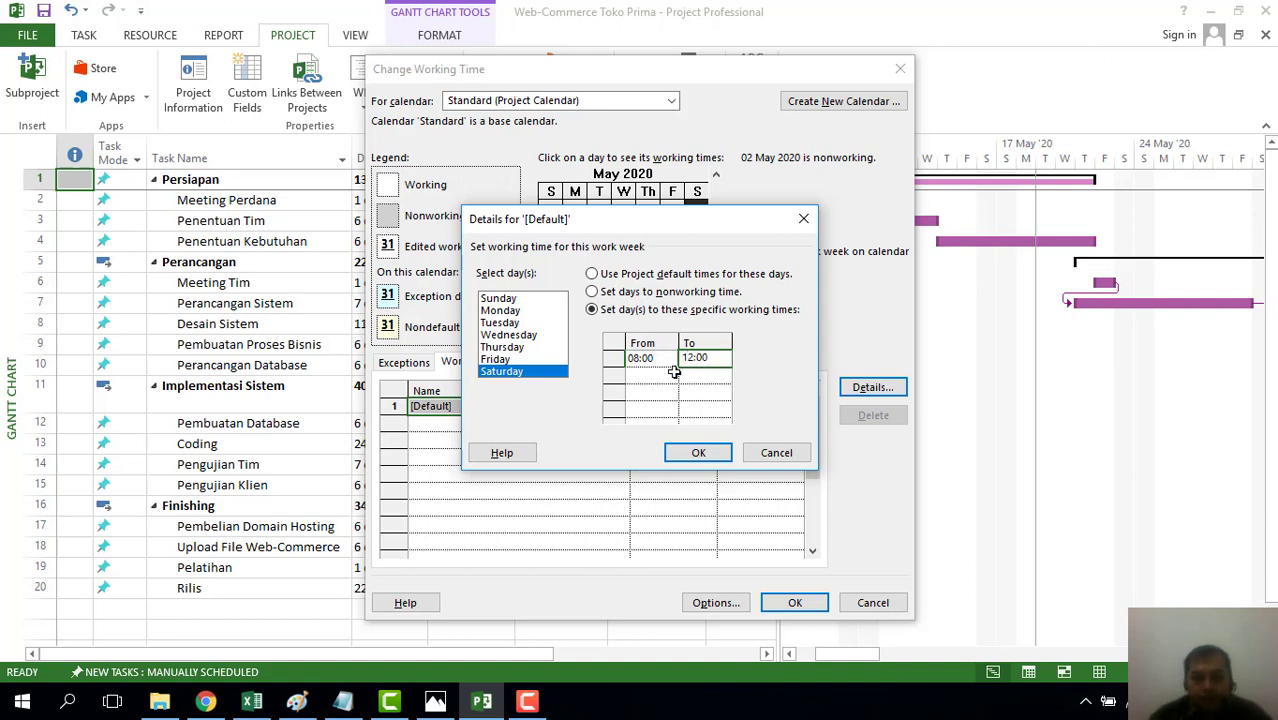
click(698, 452)
Step: Check the working times of the Saturdays in May 2020 in the Standard calendar
click(696, 284)
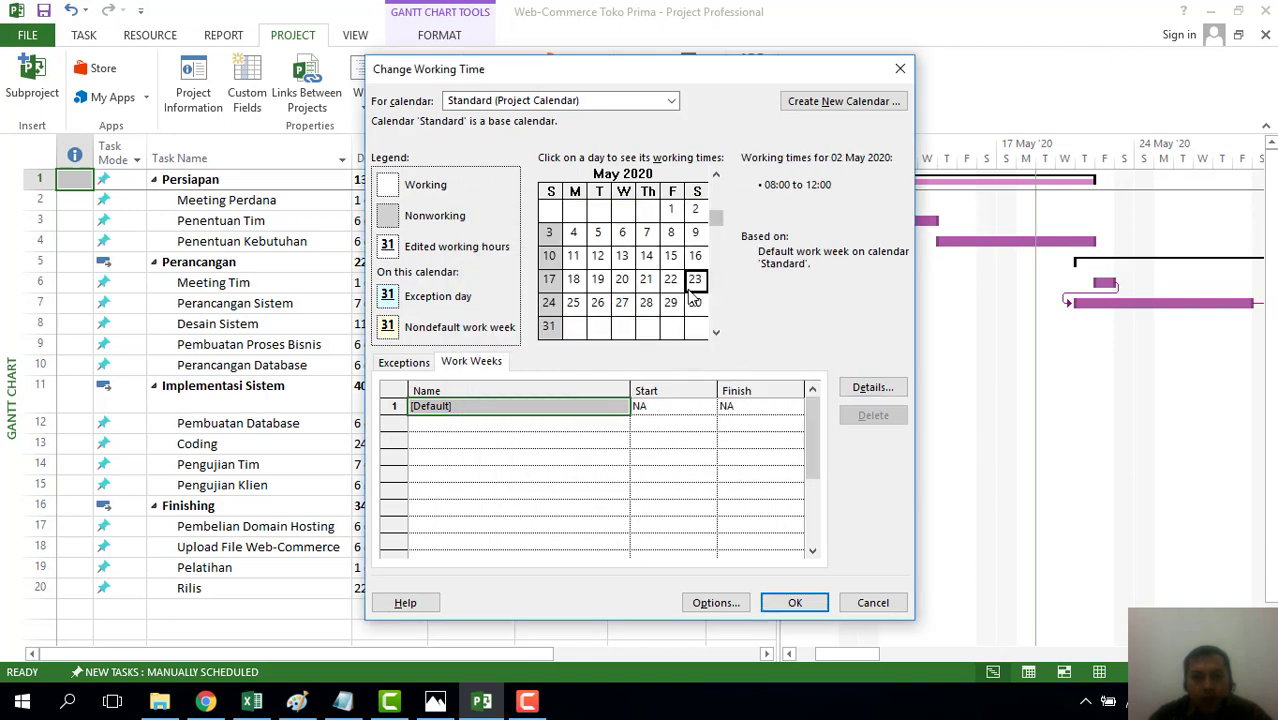
click(695, 212)
click(695, 255)
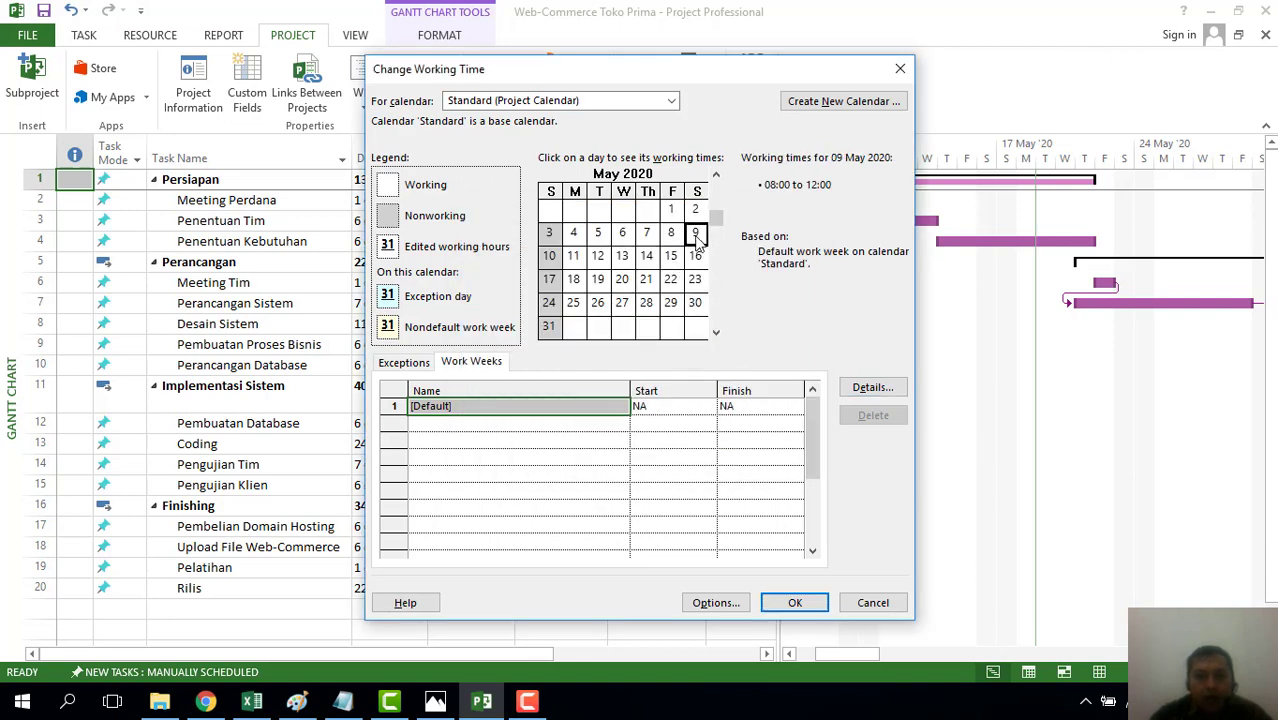
click(696, 280)
click(695, 302)
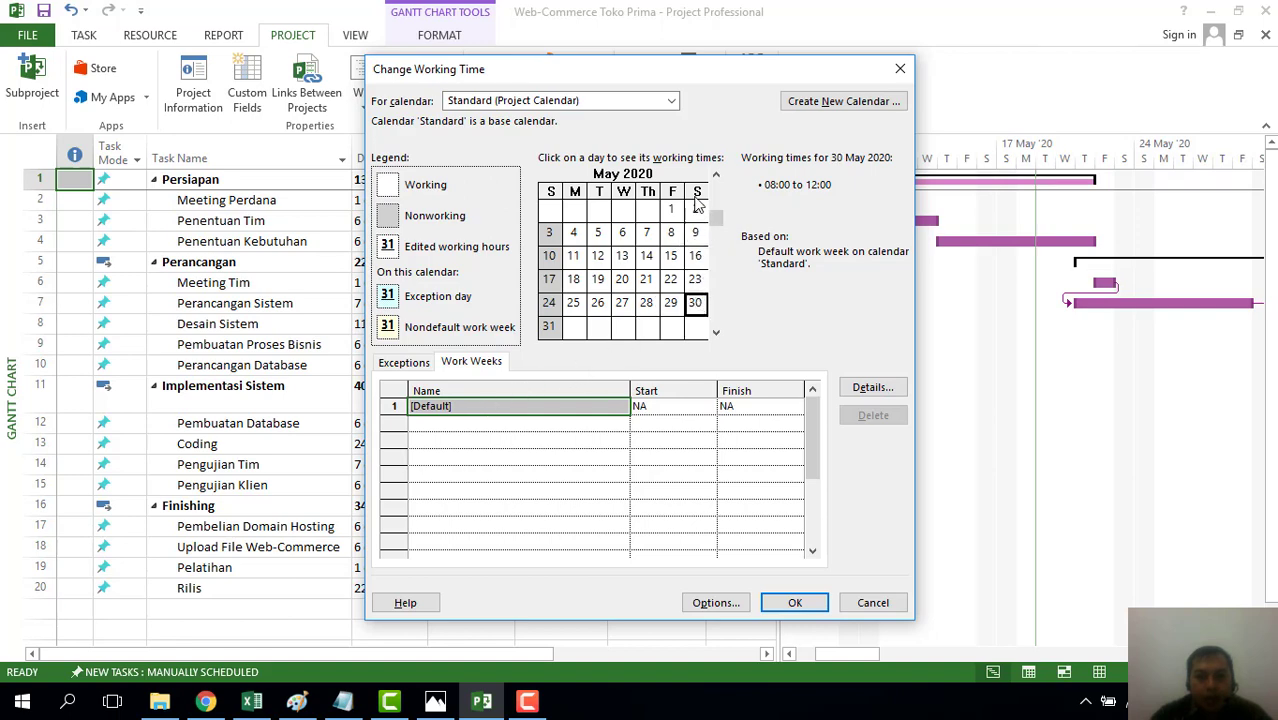
Step: Review the default work week's details, return to the exceptions list and apply the calendar changes to the project
click(453, 406)
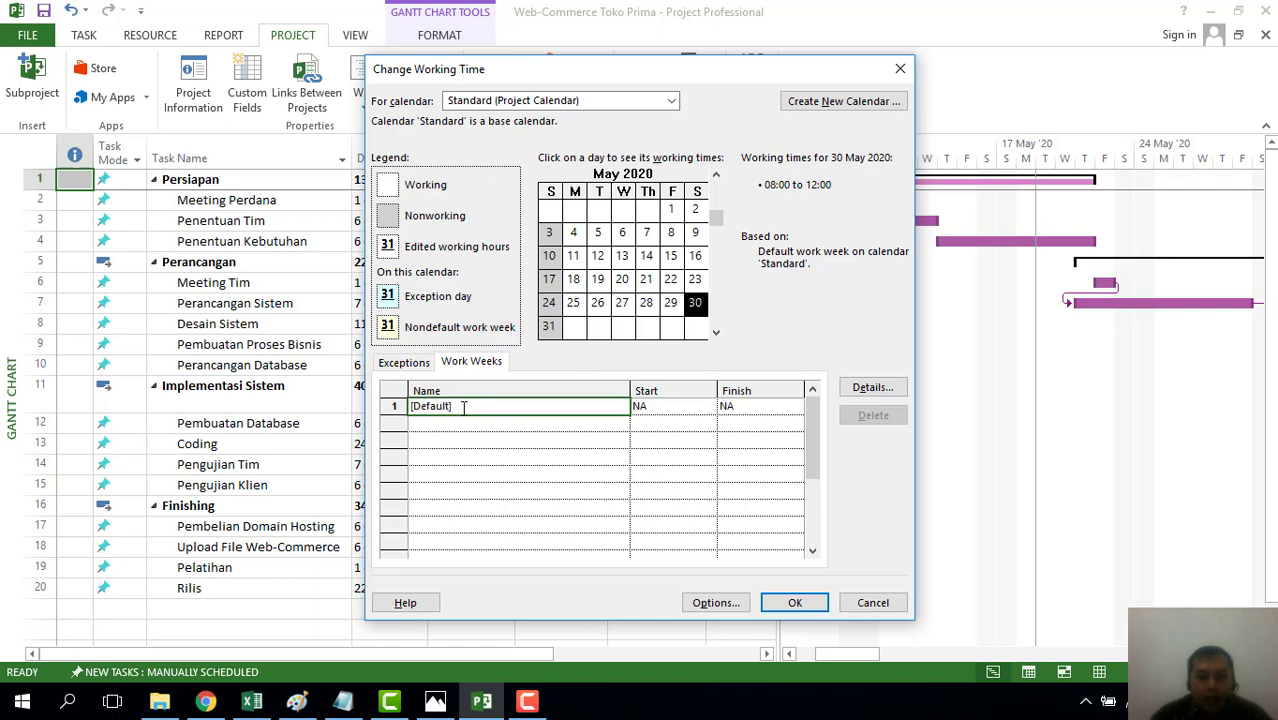
double_click(463, 406)
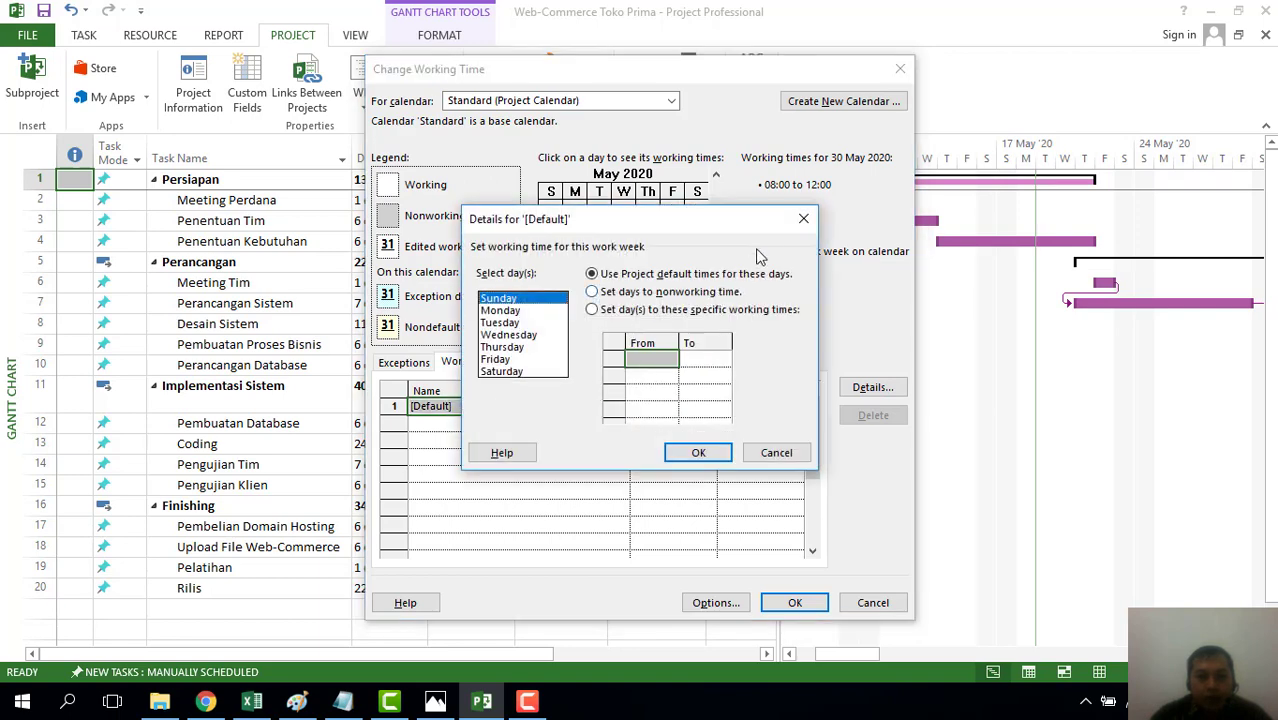
click(803, 222)
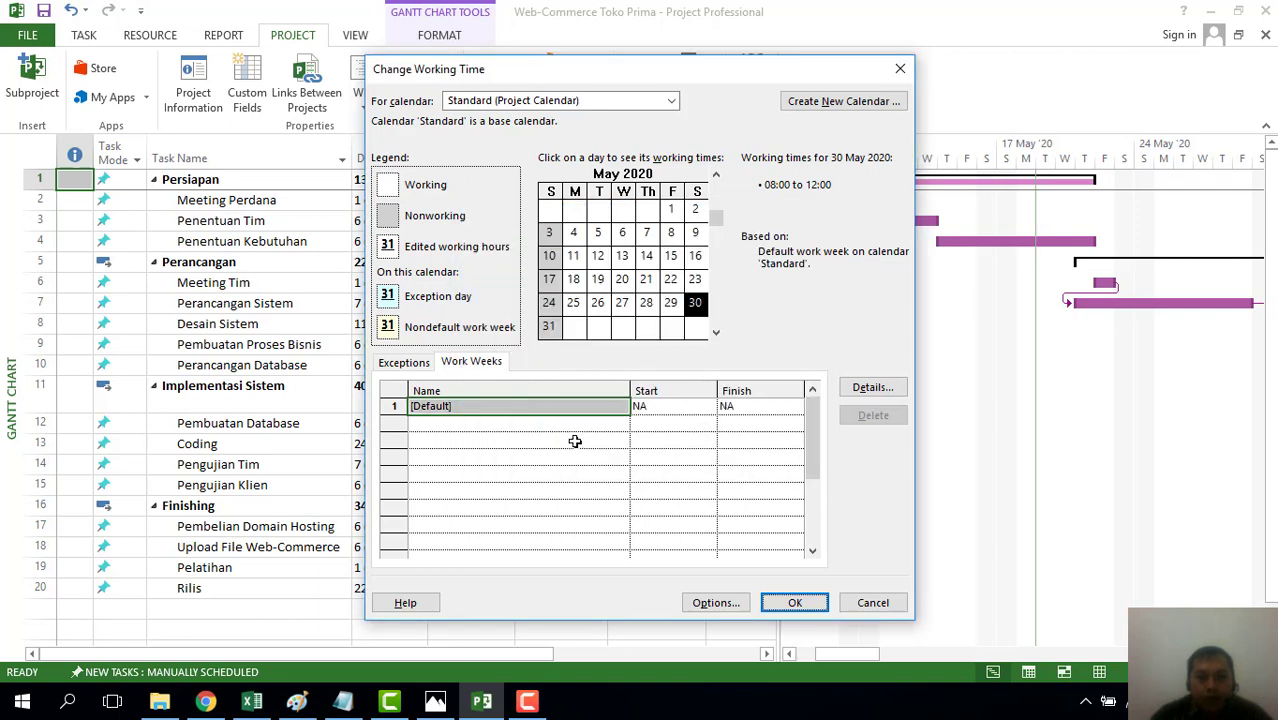
click(405, 364)
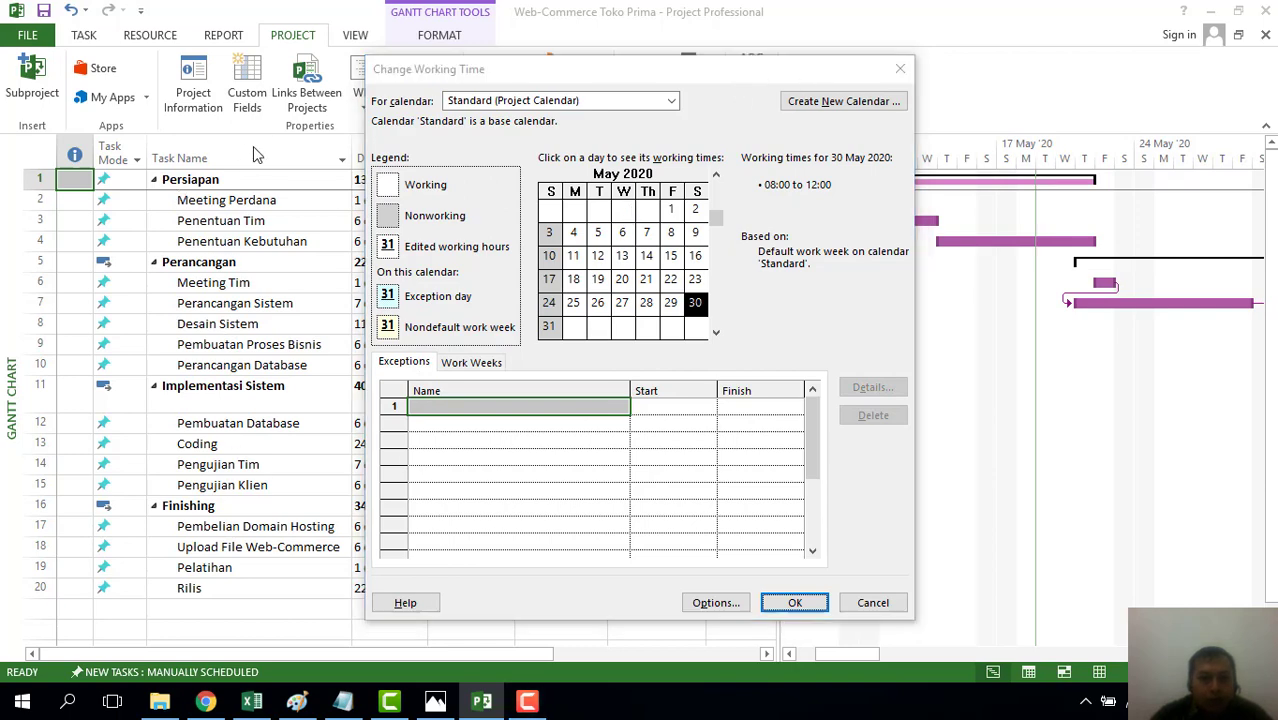
click(798, 602)
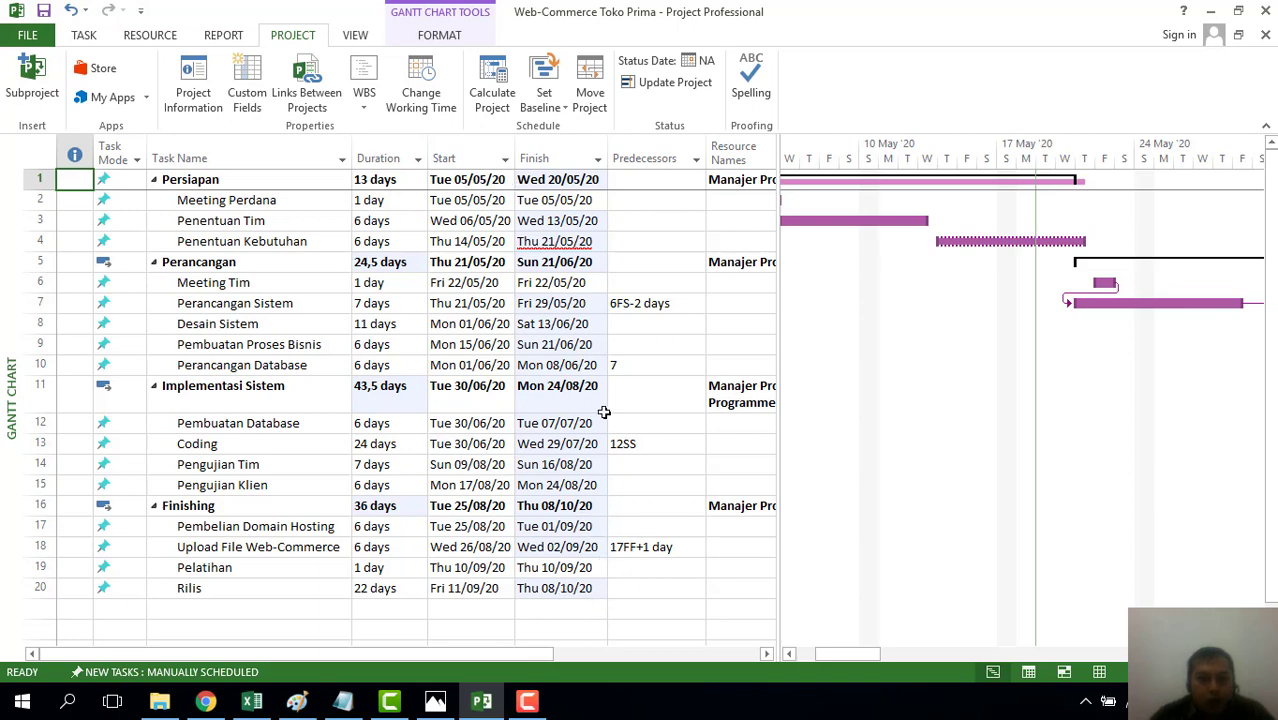
Step: Consult the 2020 national holiday list in Photos and reopen the project's Change Working Time settings
click(435, 701)
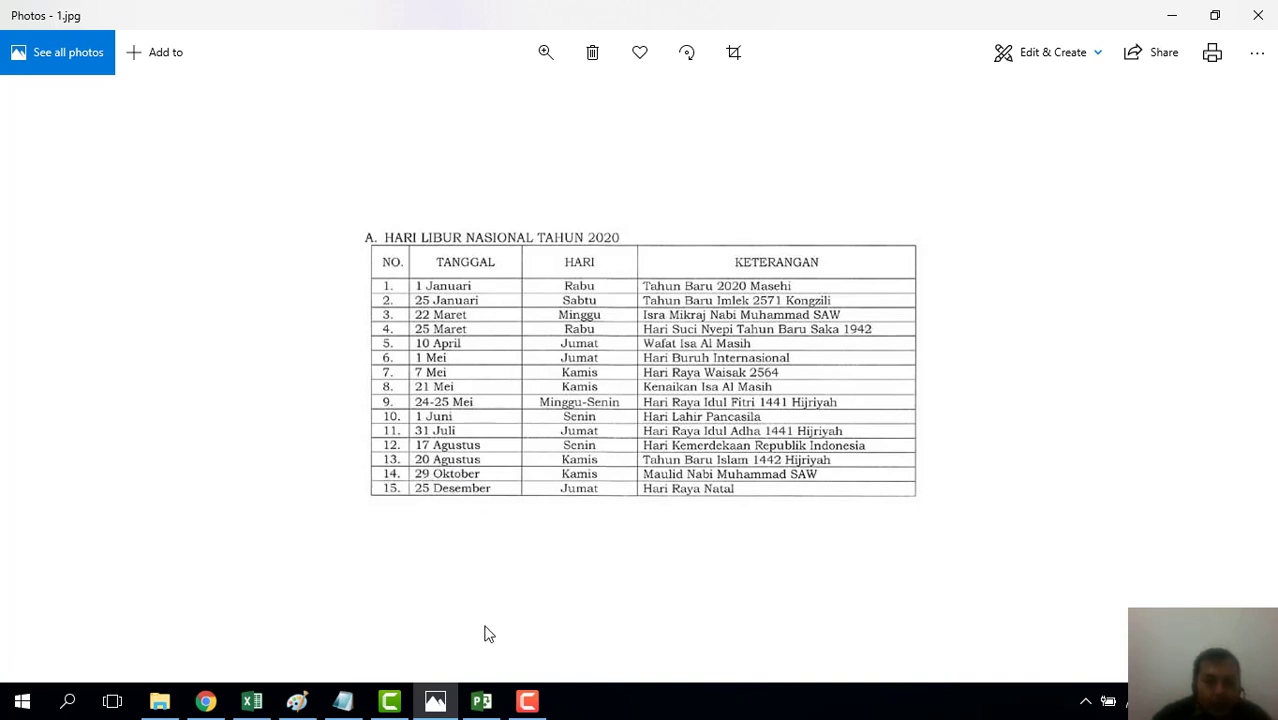
click(483, 702)
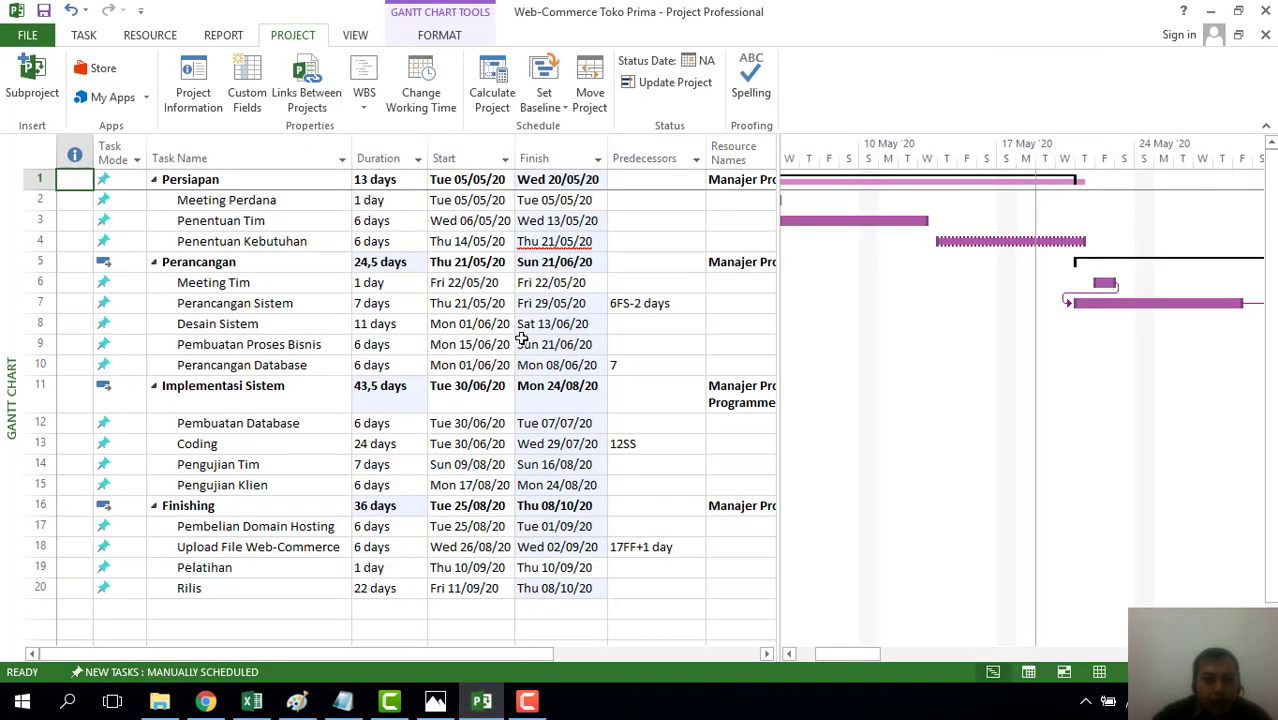
click(421, 95)
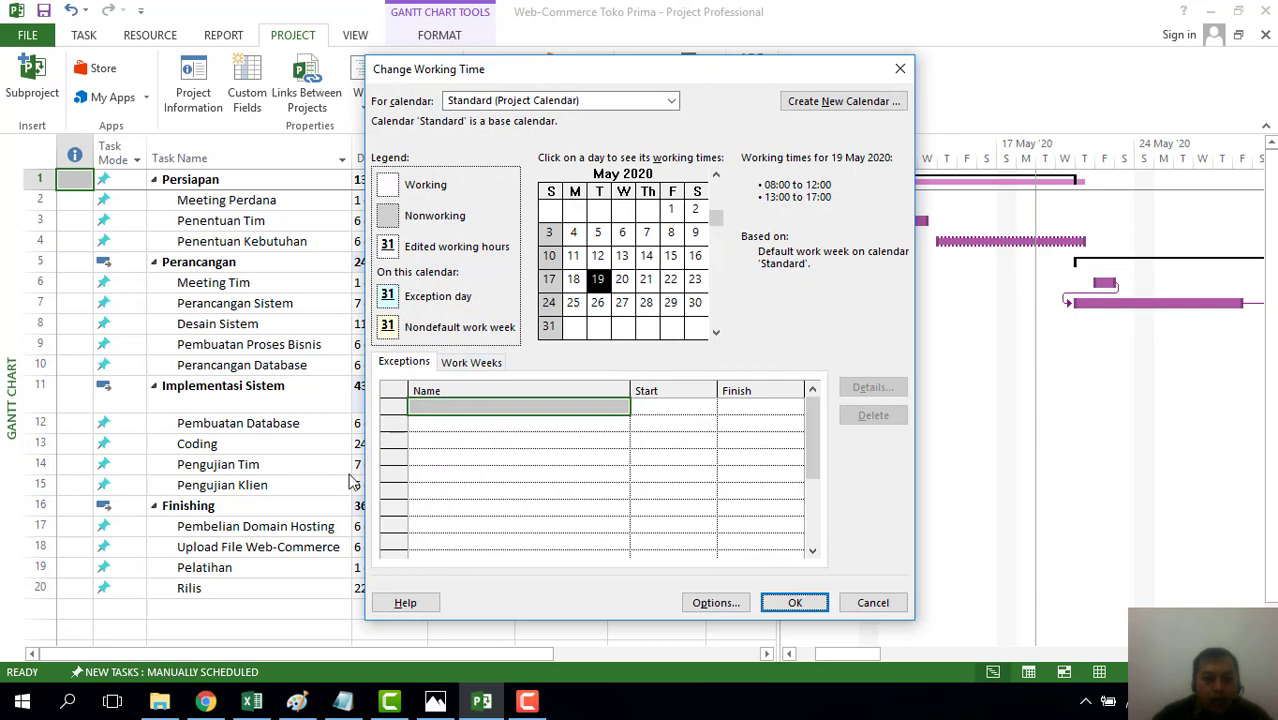
click(438, 703)
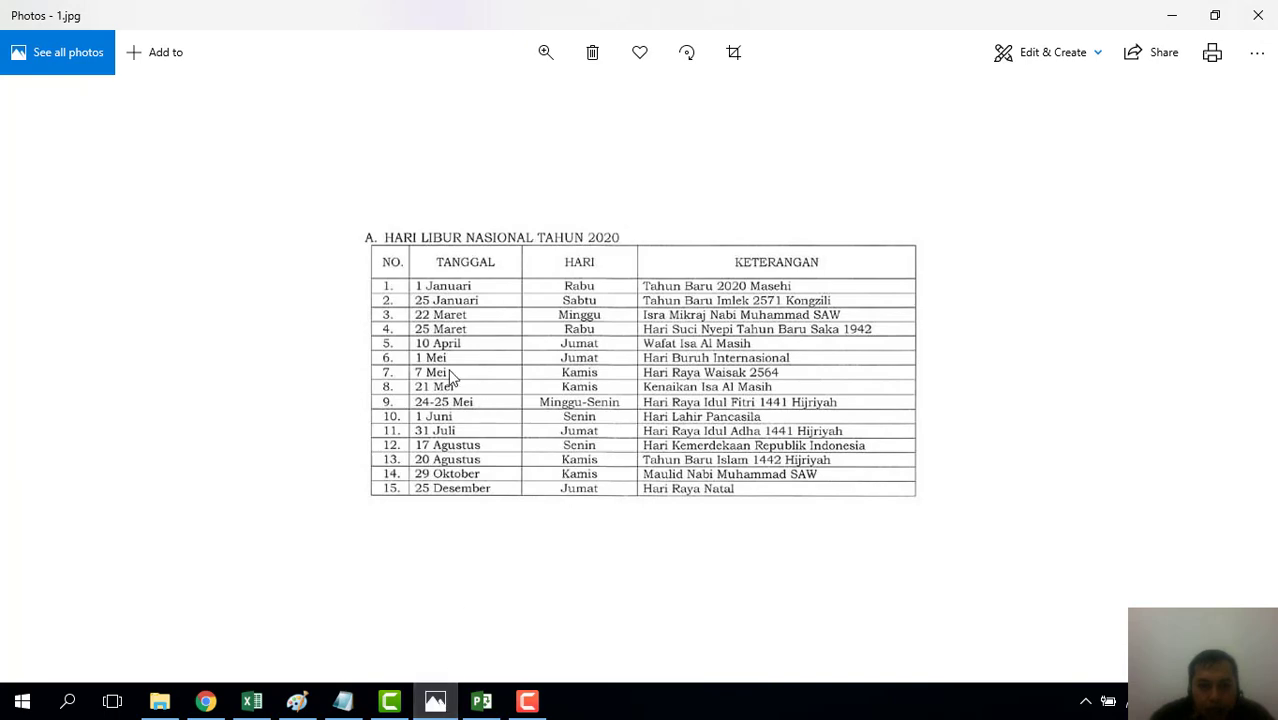
click(446, 703)
Step: Add a calendar exception named Hari Buruh Internasional on 1 May 2020
click(673, 210)
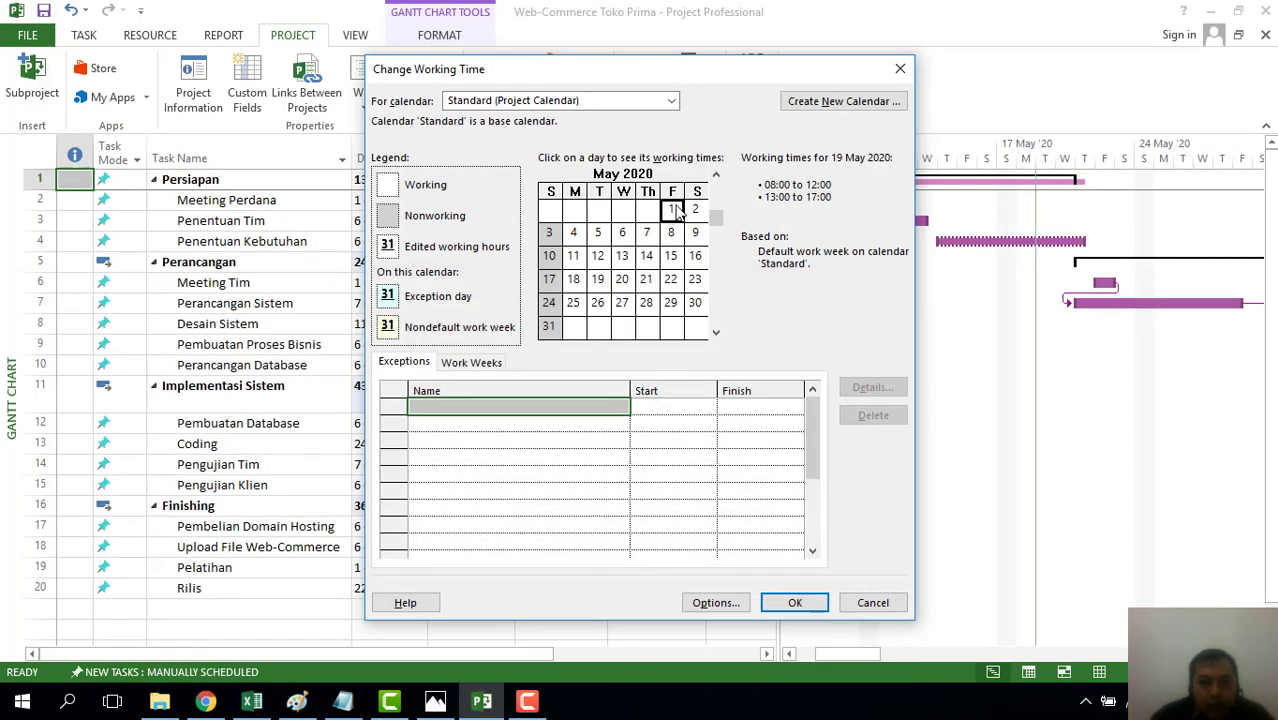
click(457, 408)
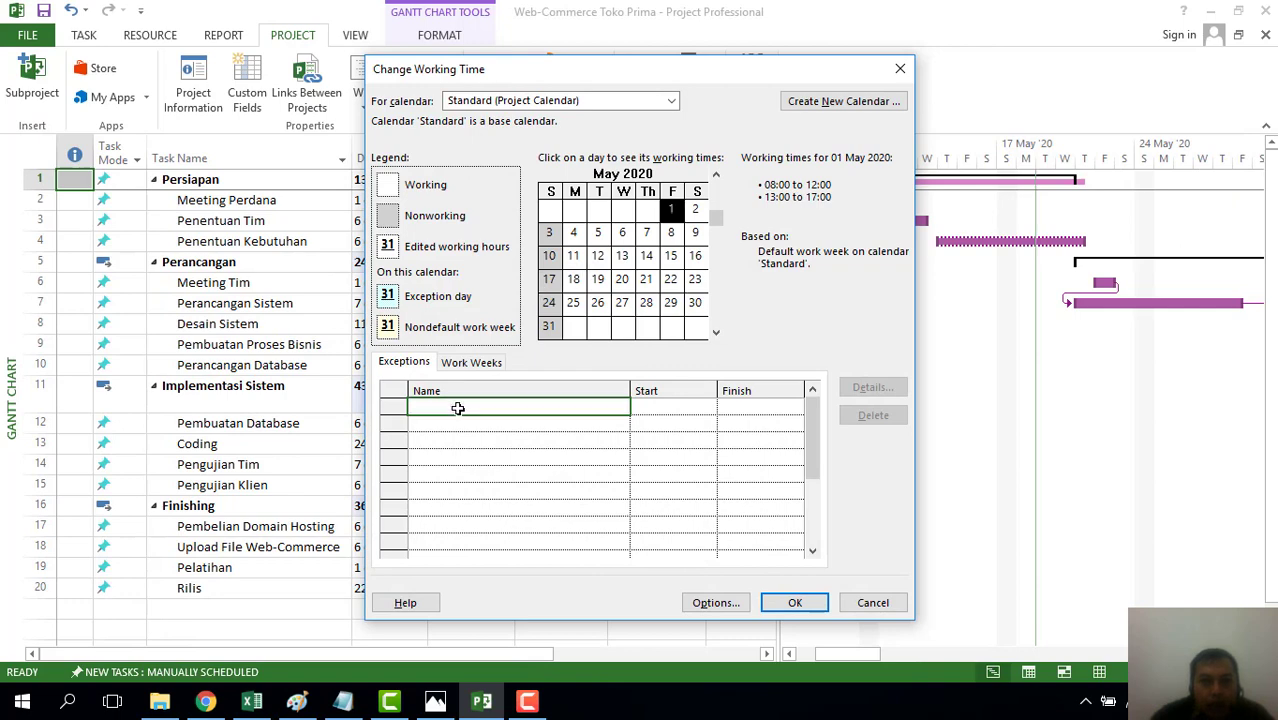
text(Ha)
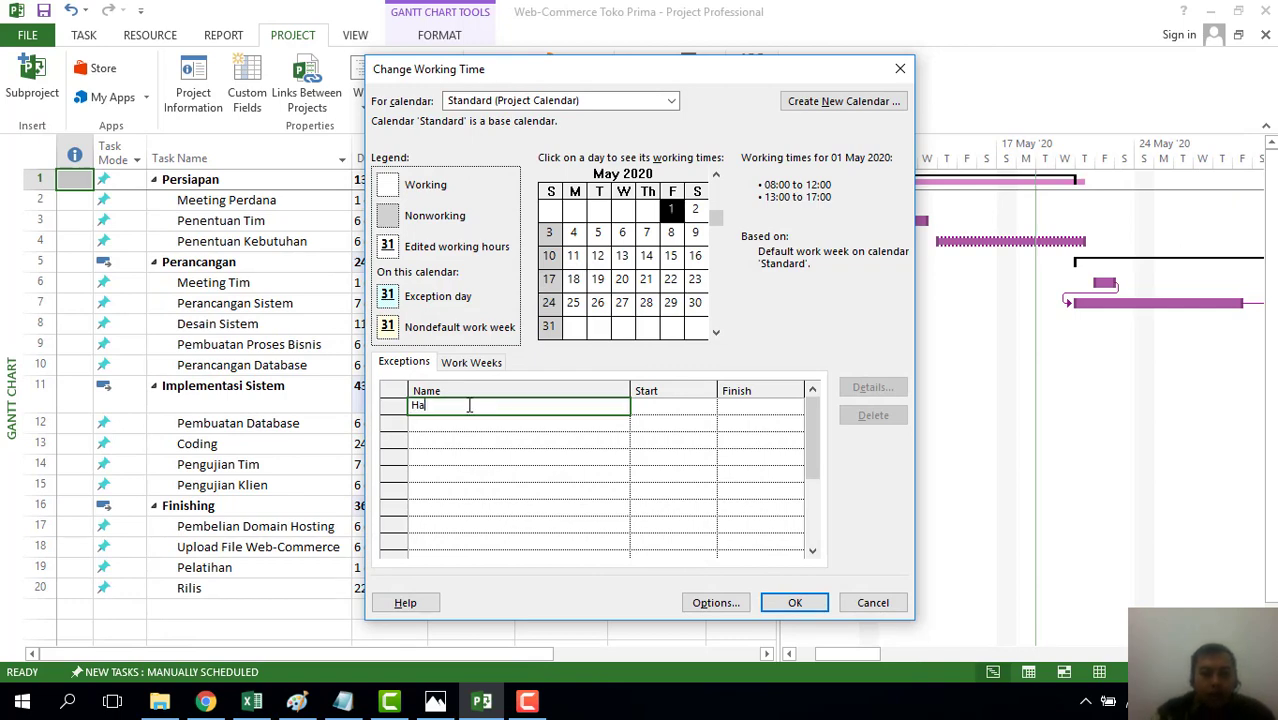
text(ri Buruh Internasiona)
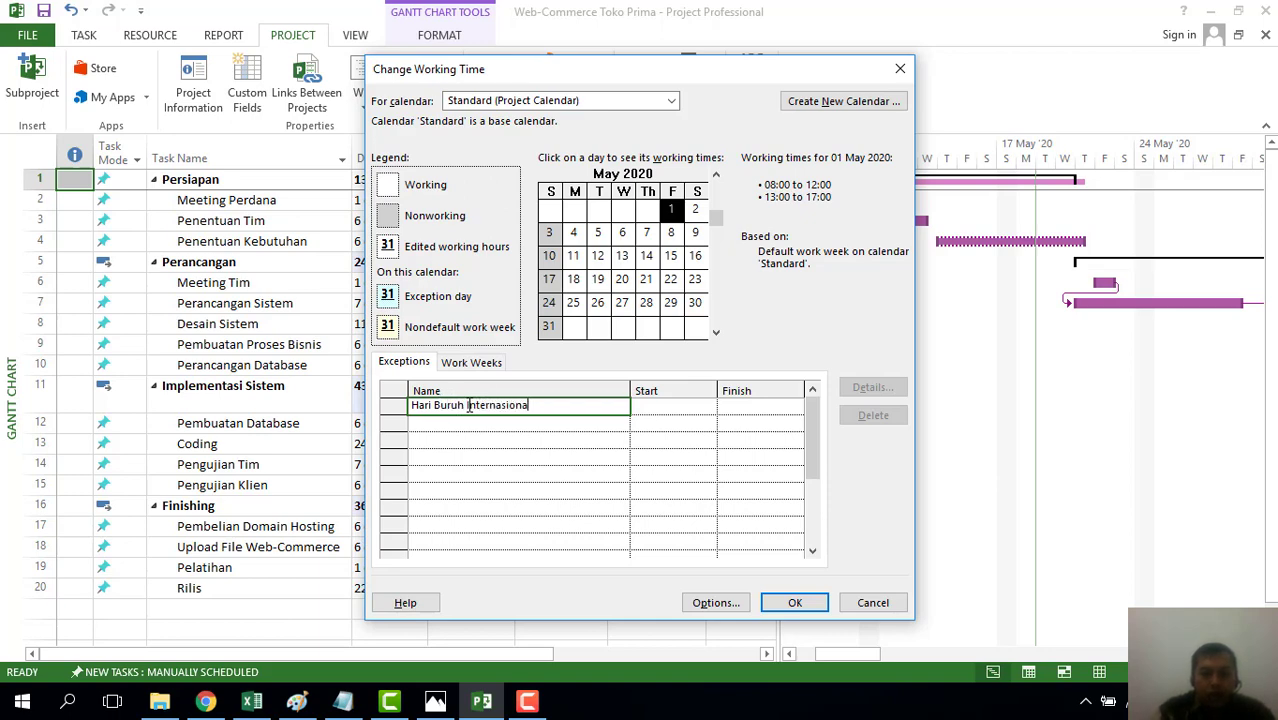
text(l)
click(646, 456)
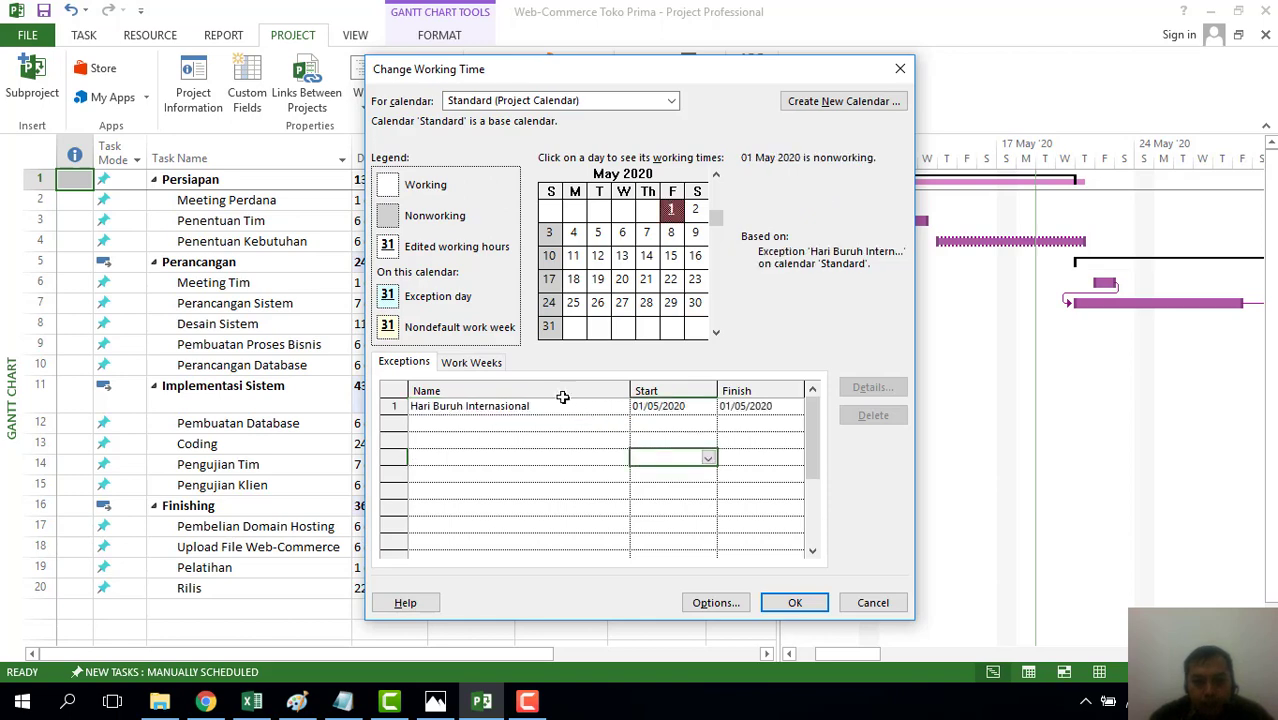
Step: Review the details of the Hari Buruh Internasional exception, including its start date choices, and accept them
click(521, 405)
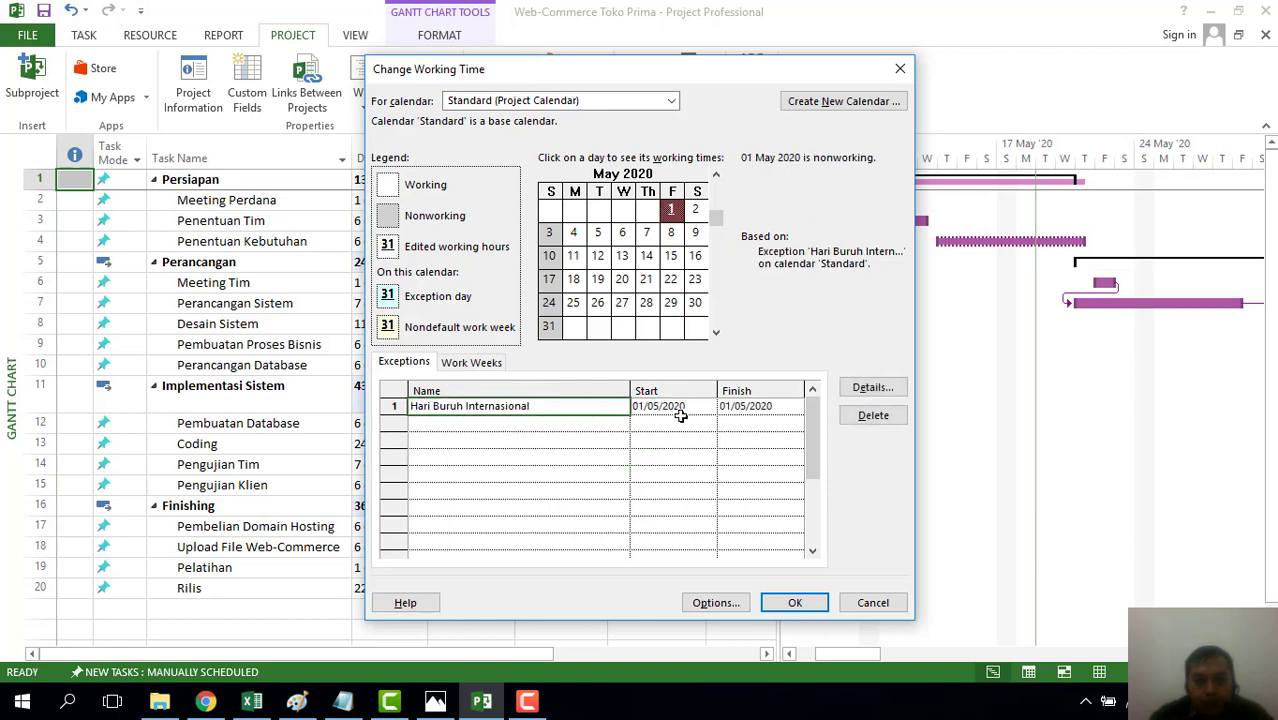
click(873, 389)
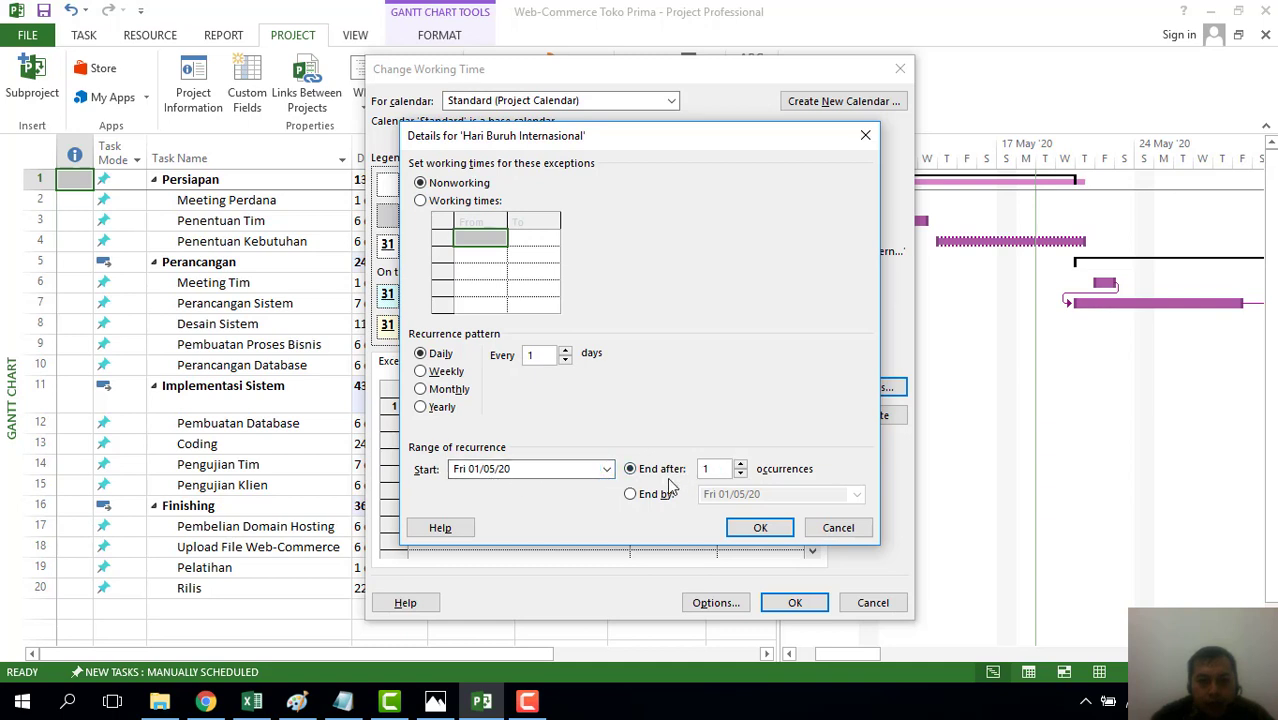
click(605, 470)
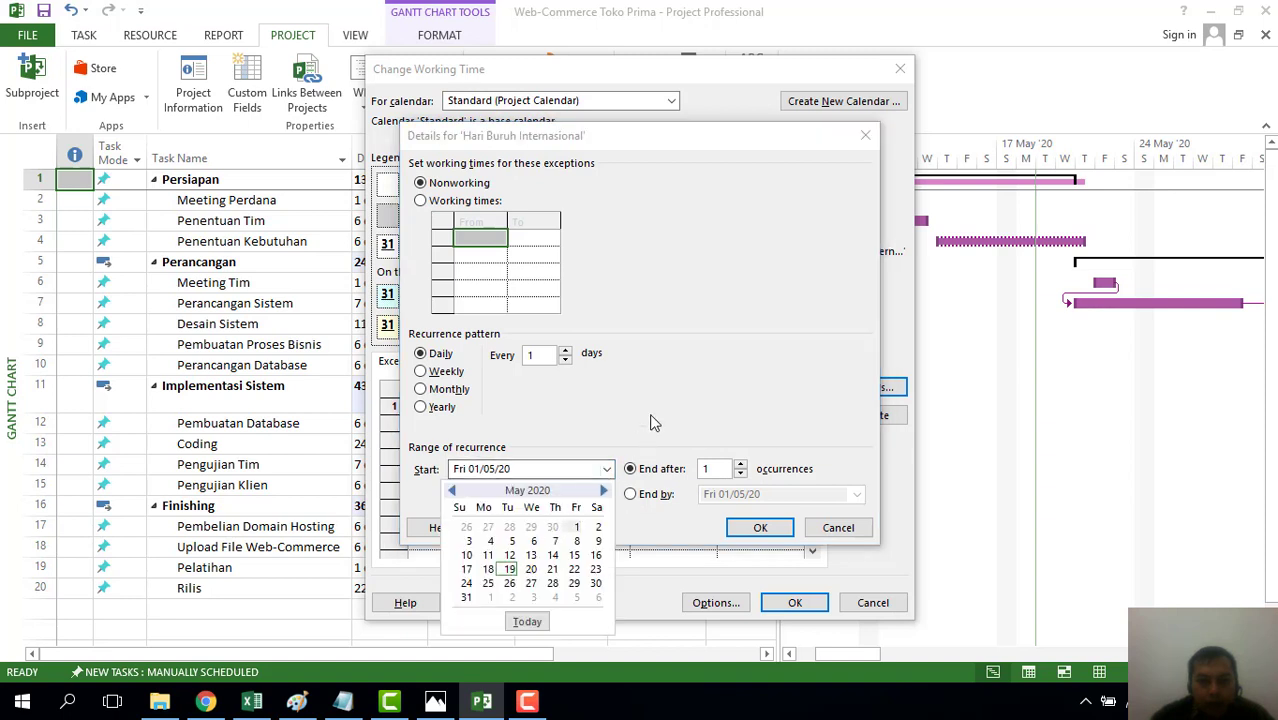
click(586, 440)
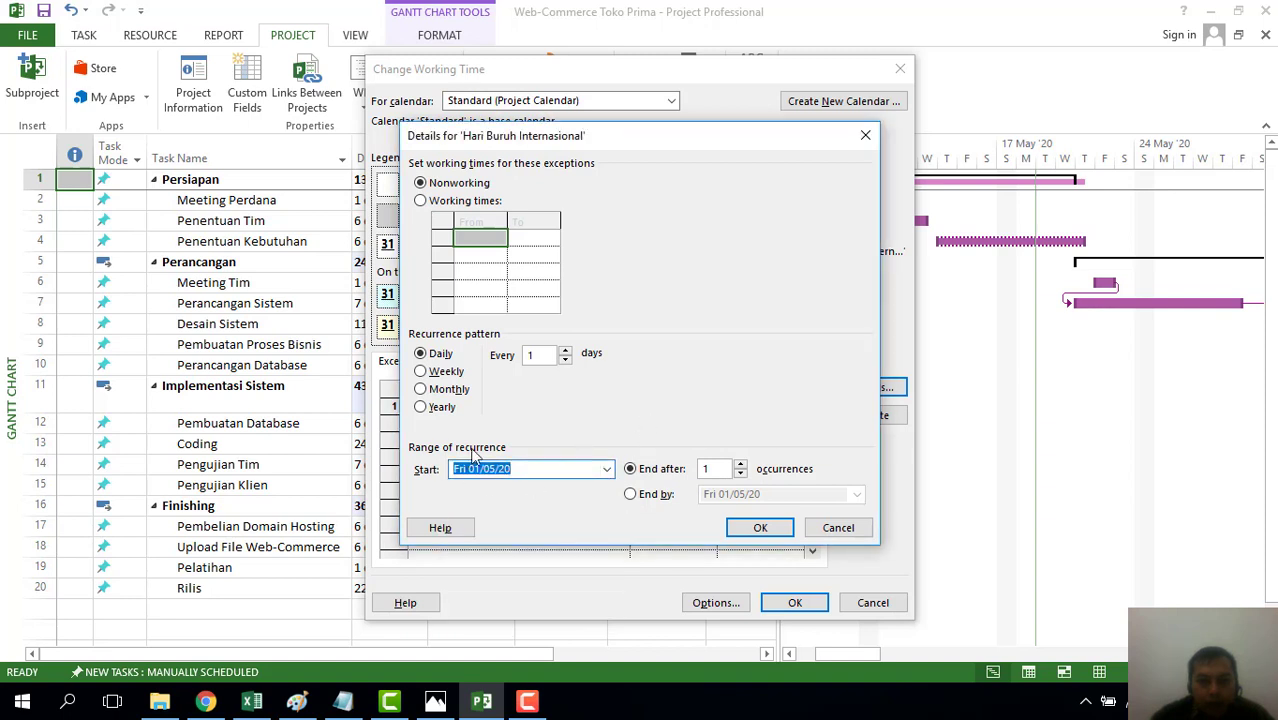
click(760, 528)
Step: Check the Waisak holiday in the 2020 holiday list in Photos and select 7 May 2020 in the project calendar
click(566, 442)
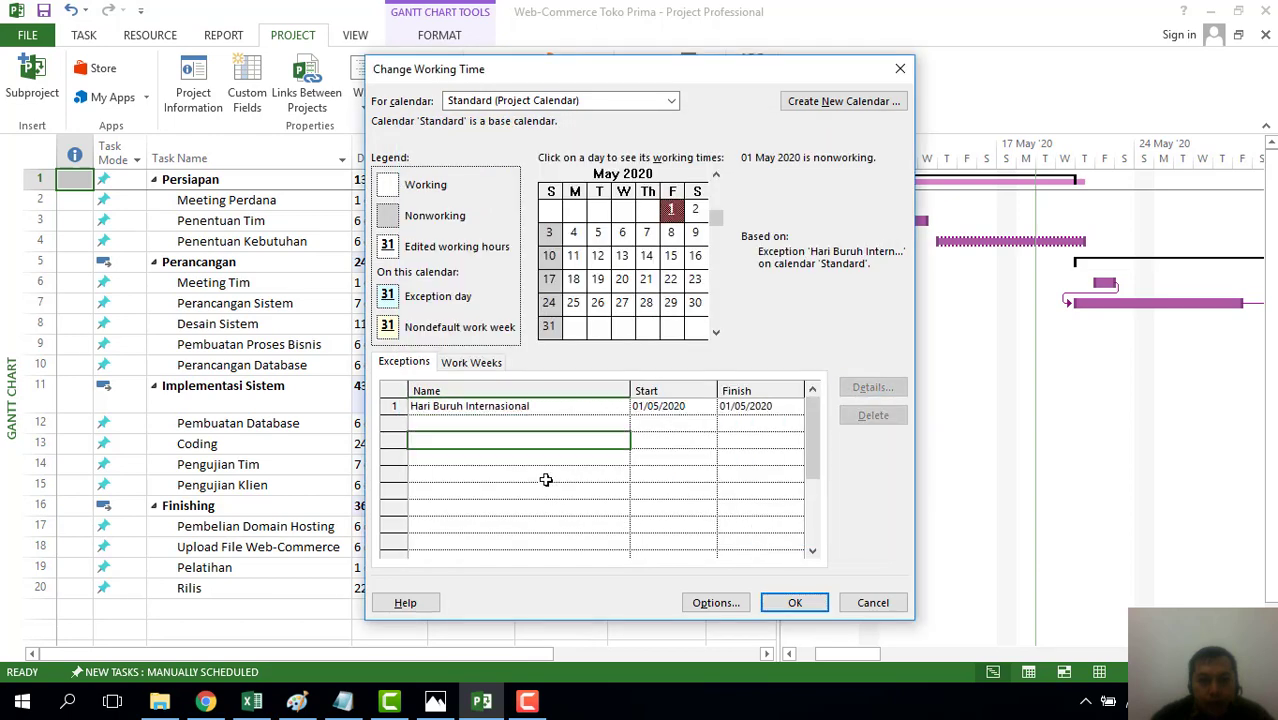
click(478, 422)
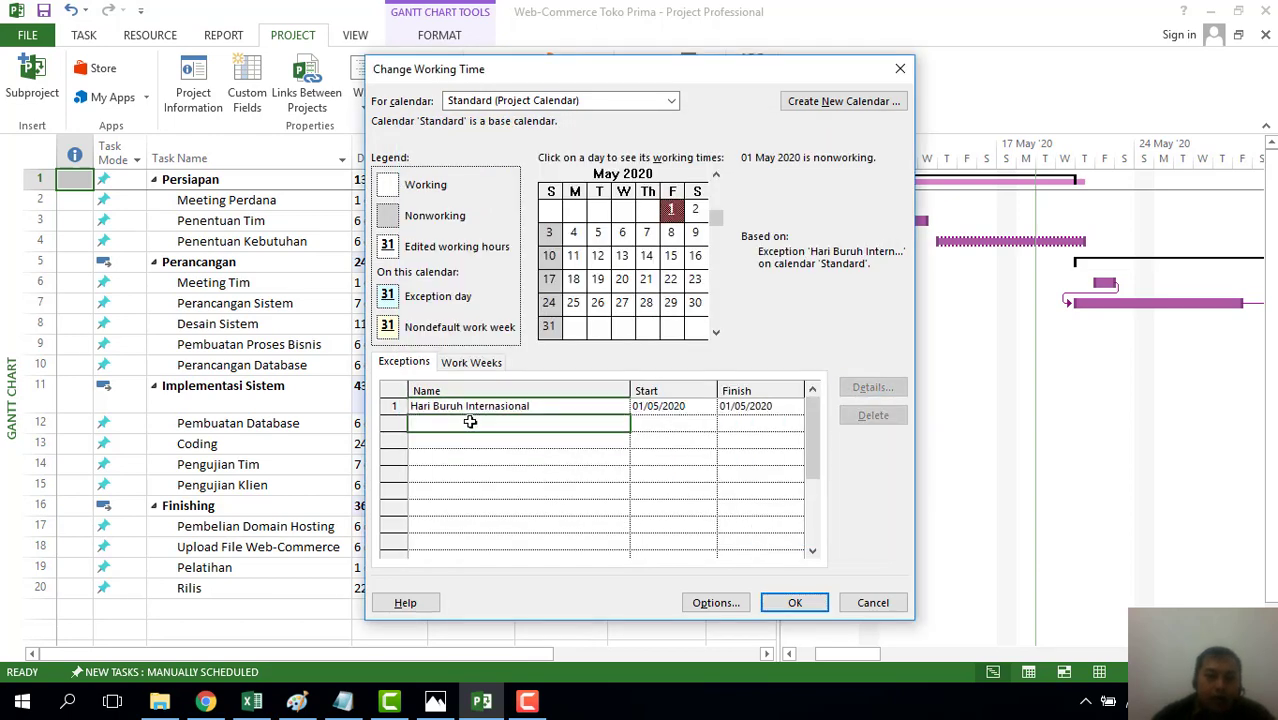
click(440, 703)
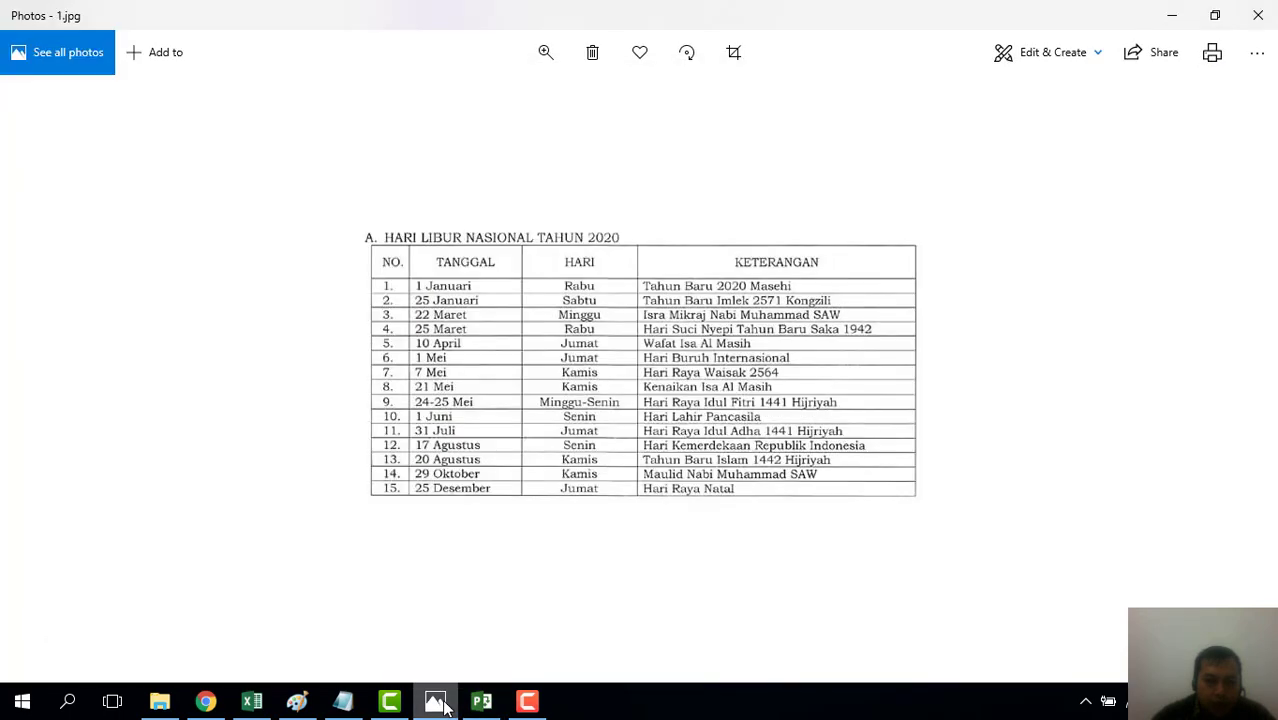
click(442, 703)
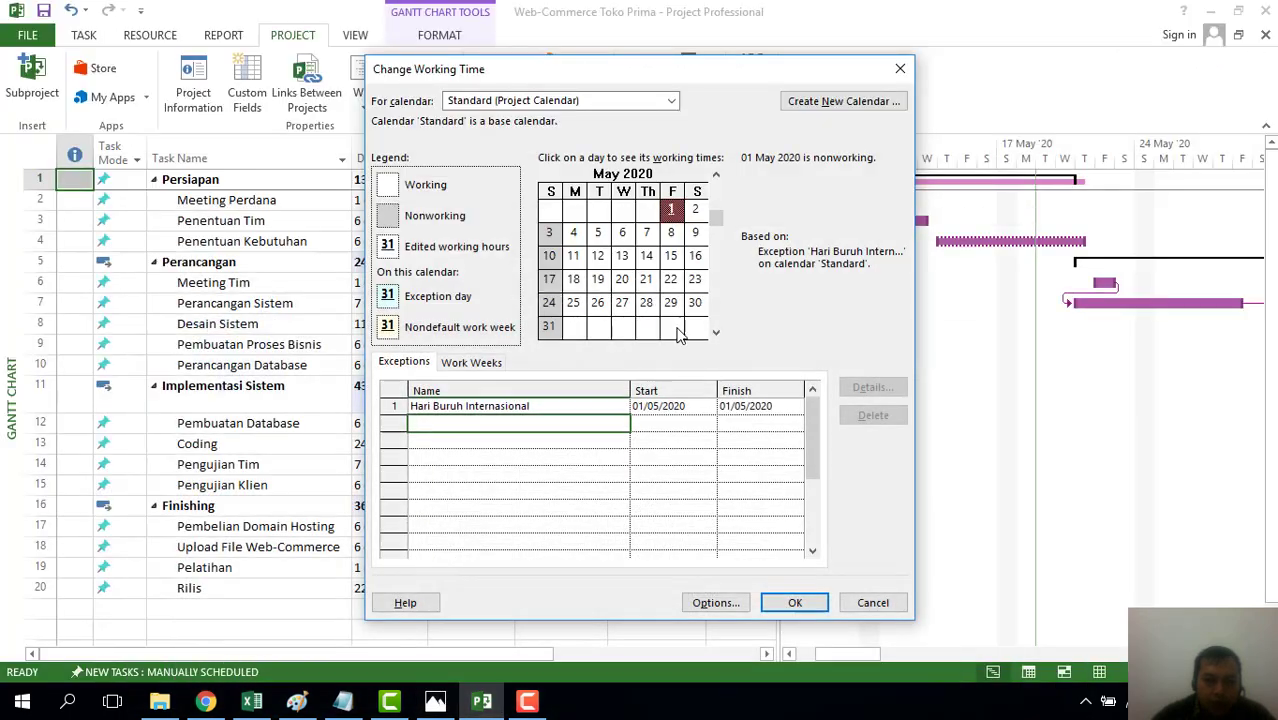
click(646, 232)
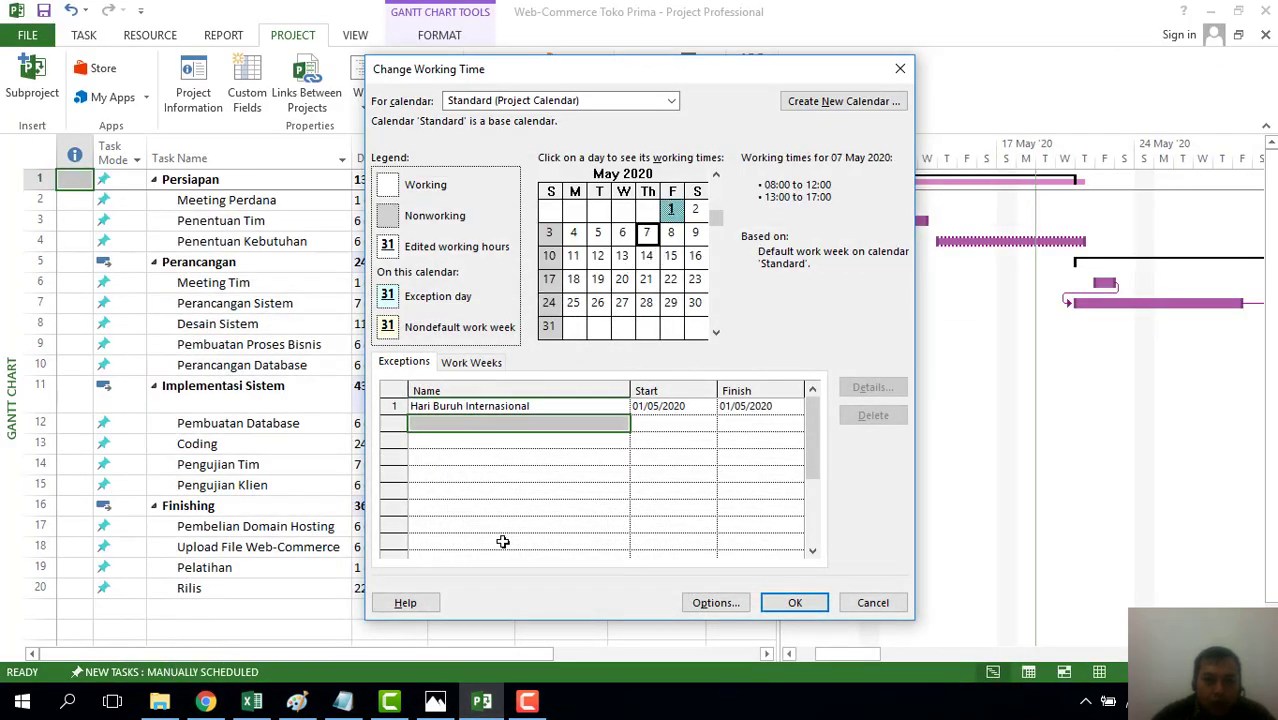
mouse_move(503, 708)
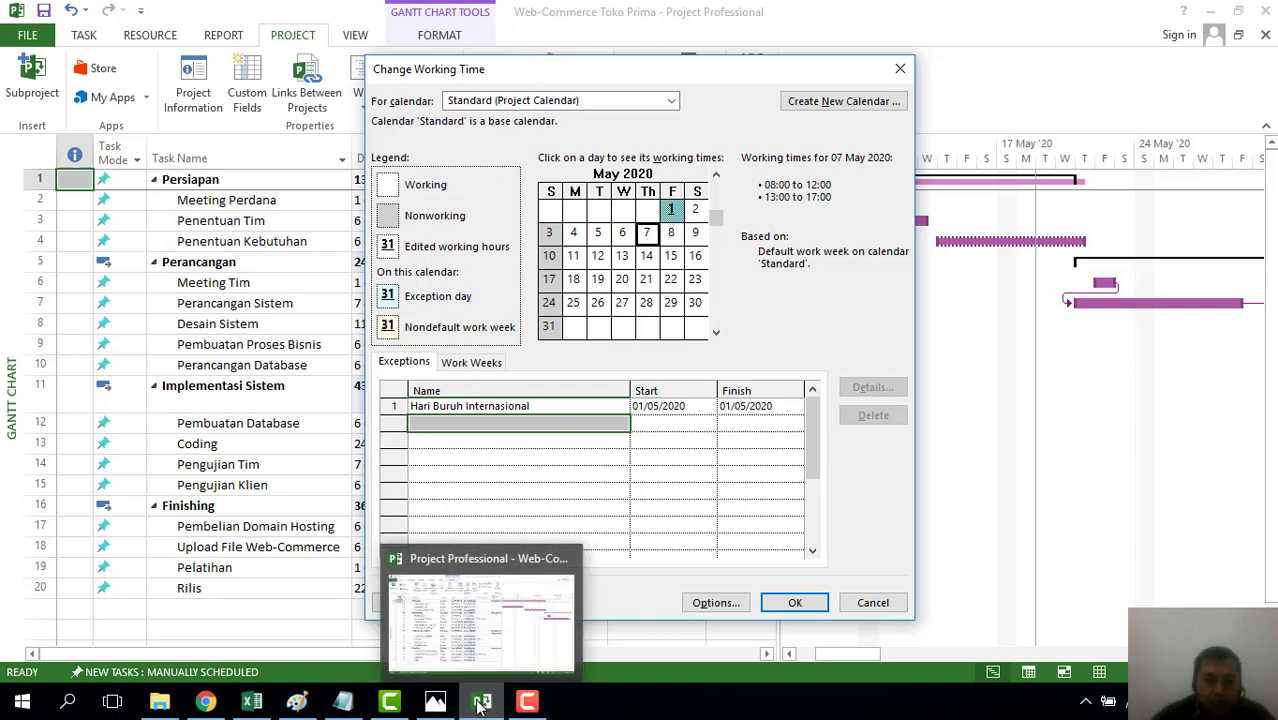
click(435, 703)
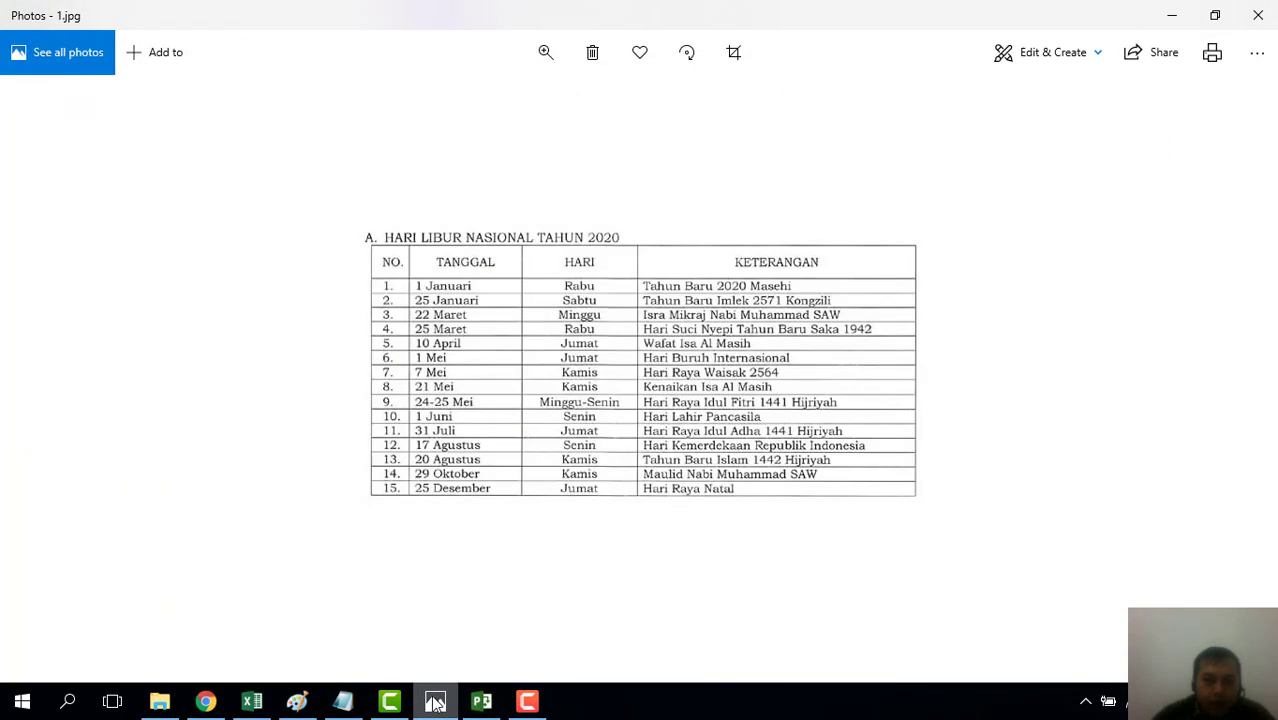
click(435, 703)
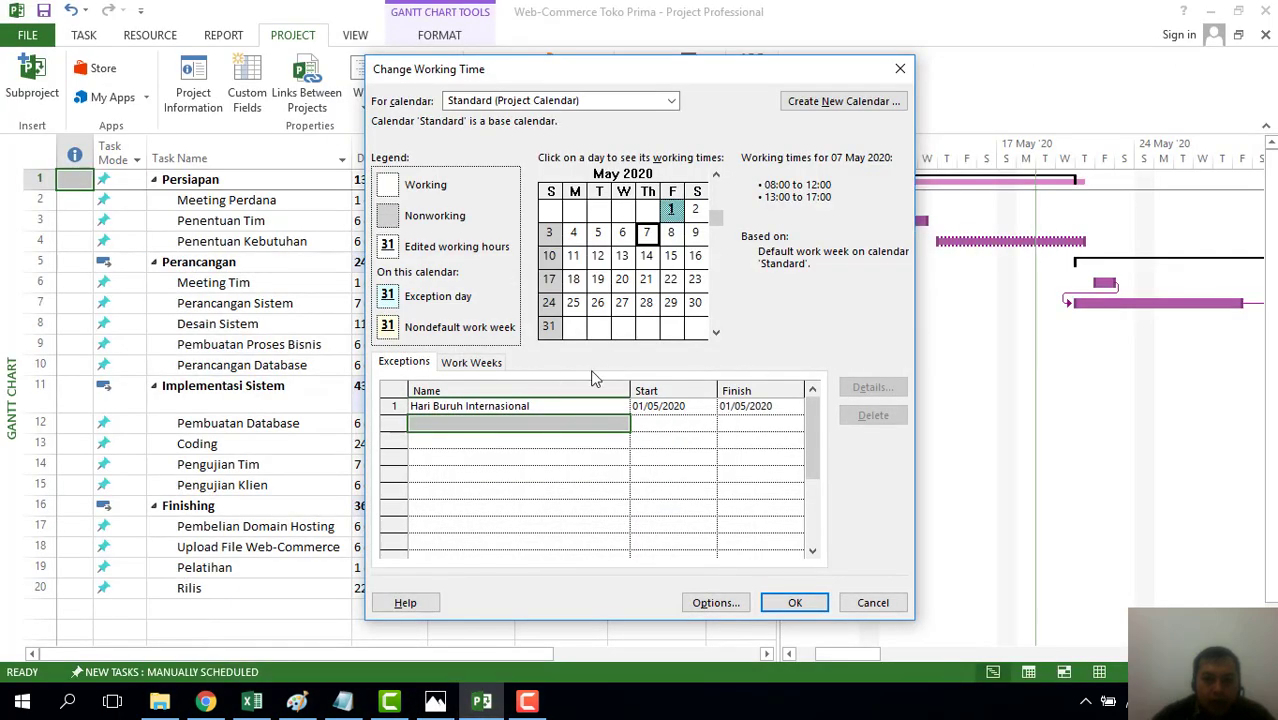
Step: Add a calendar exception named Hari Waisak 2564 for 7 May 2020, checking the holiday list in Photos
click(559, 427)
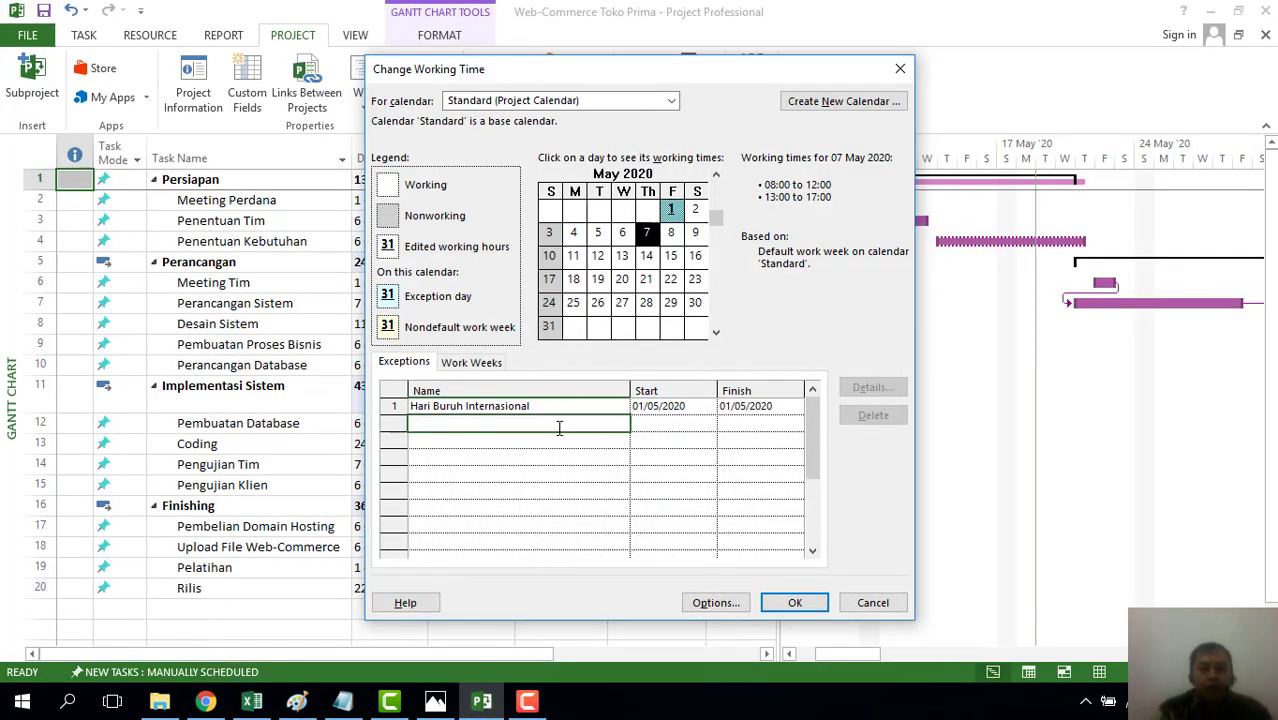
text(Hari Wa)
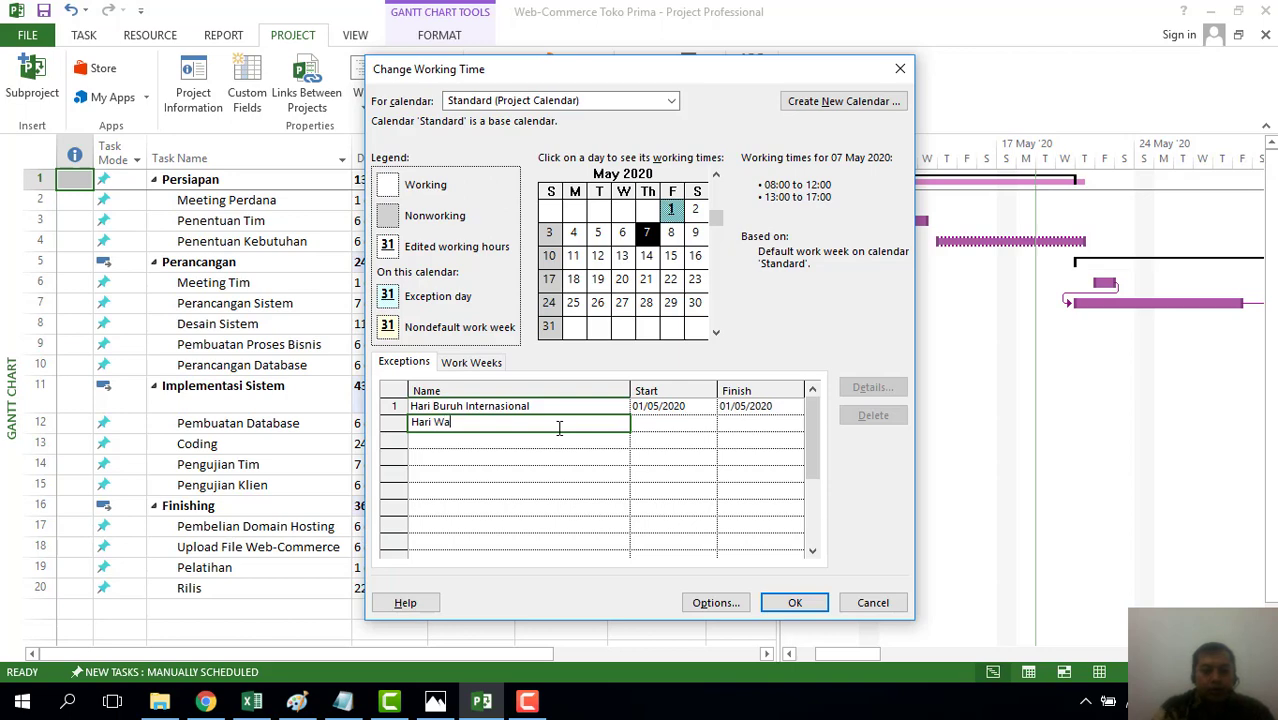
text(isak )
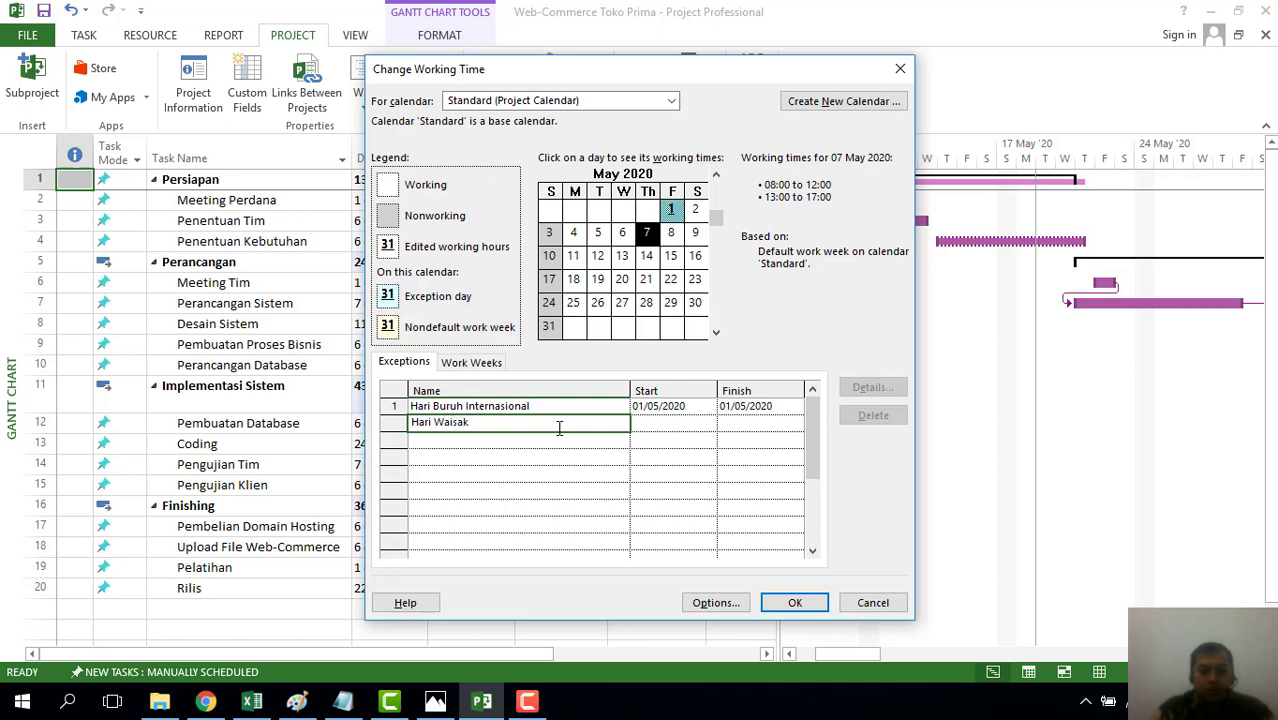
text(2564)
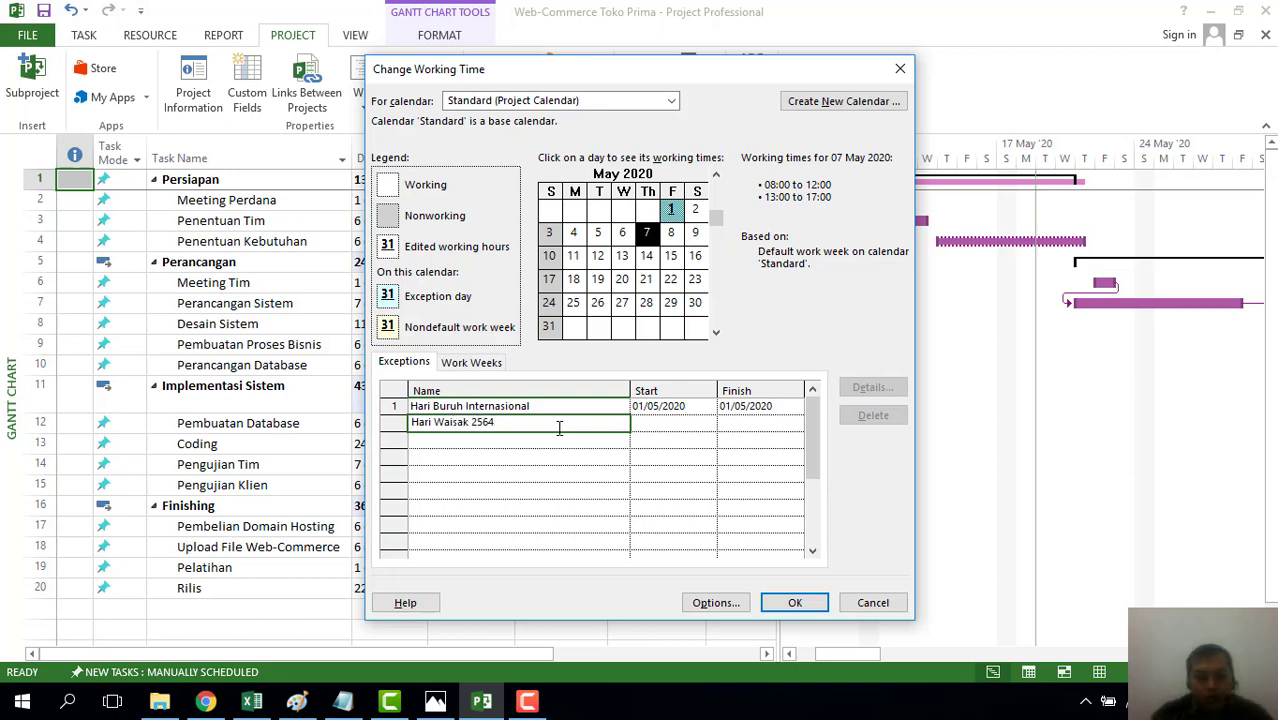
click(435, 704)
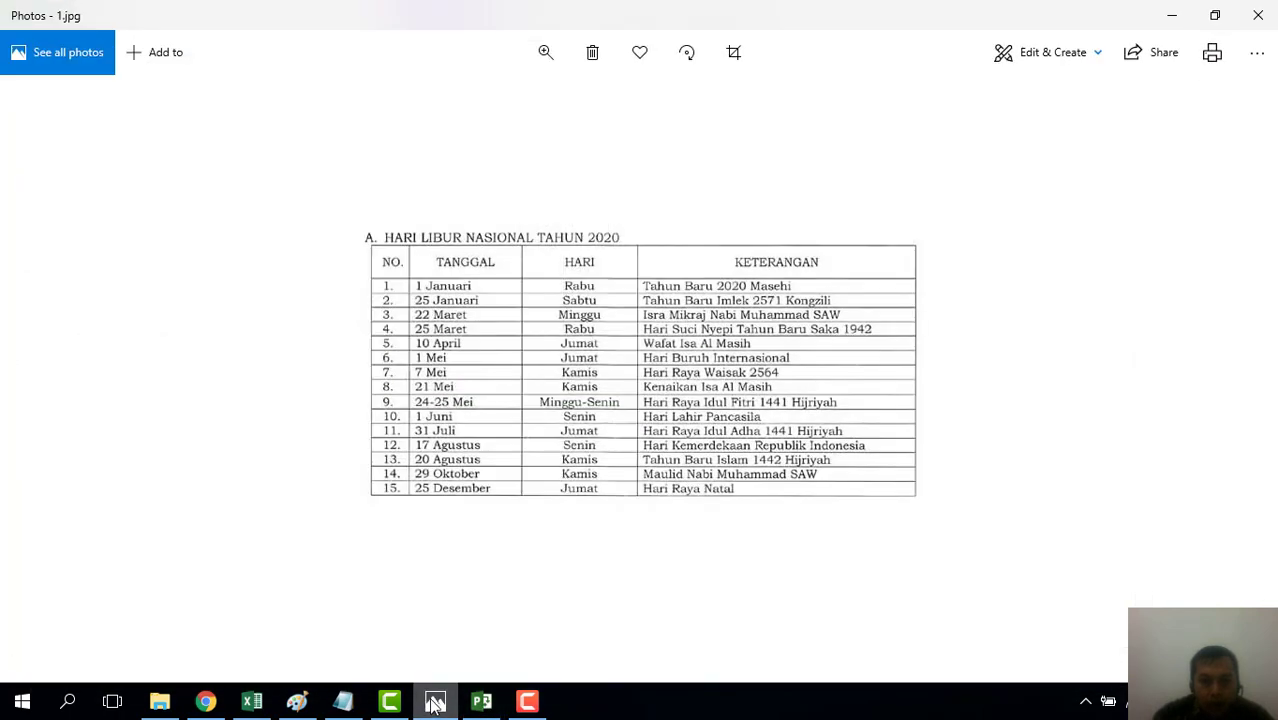
click(435, 704)
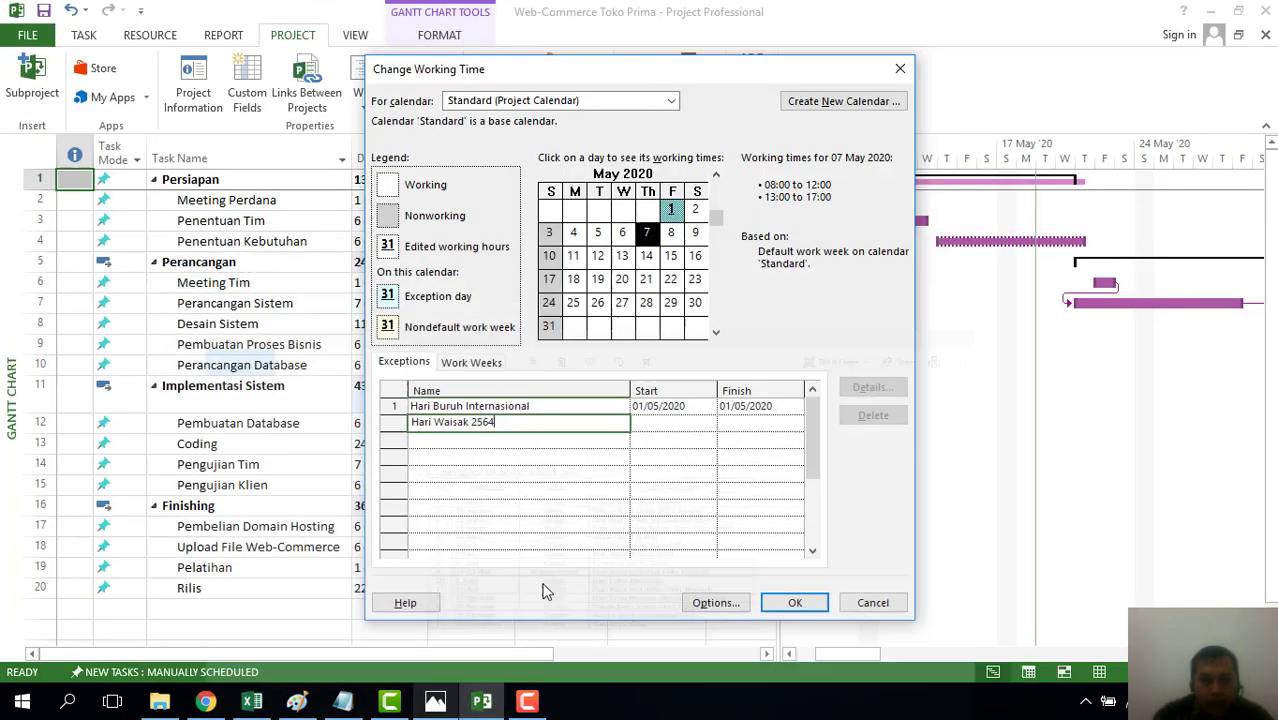
click(682, 439)
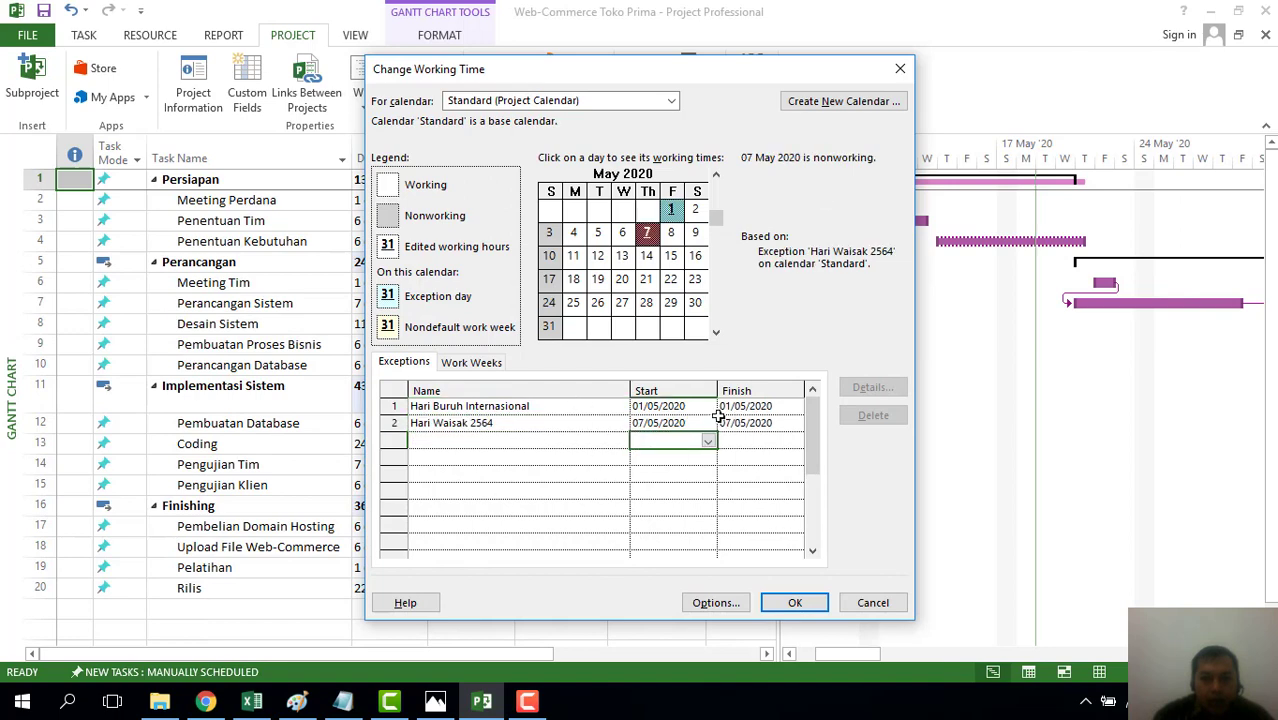
Step: Consult the holiday list in Photos and add a calendar exception named Kenaikan Isa Almasih on 21 May 2020
click(452, 440)
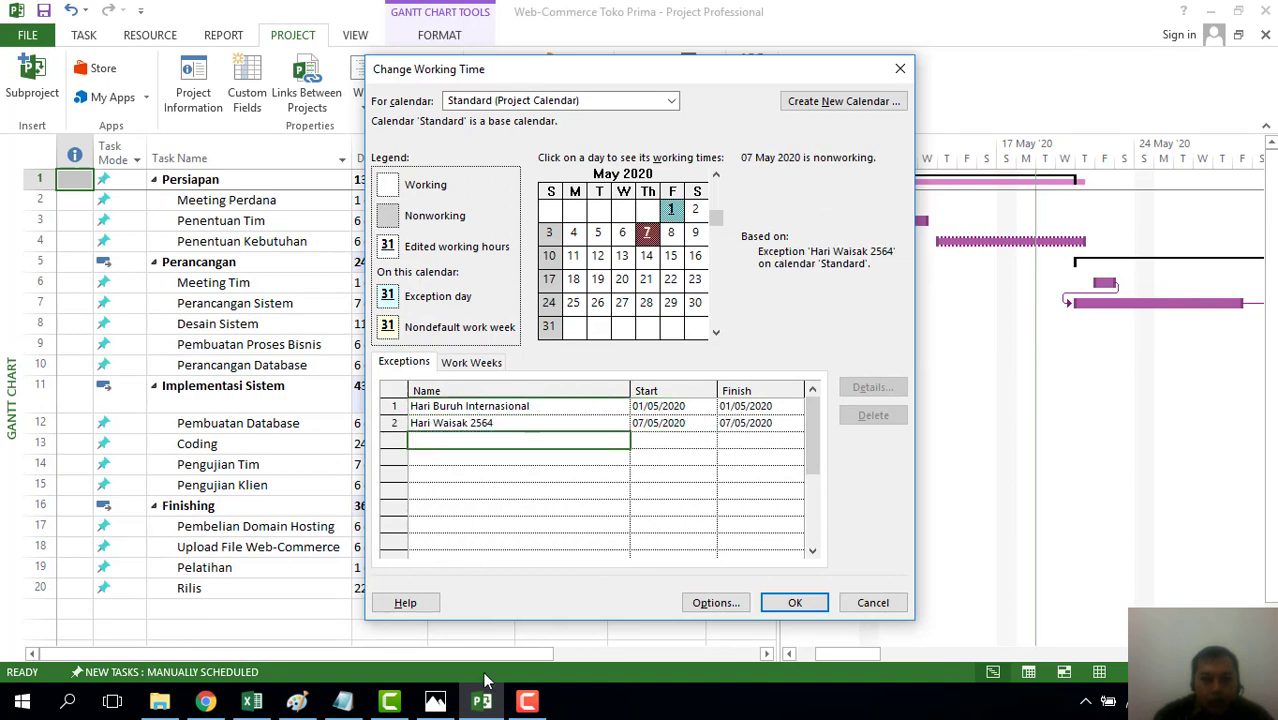
click(435, 702)
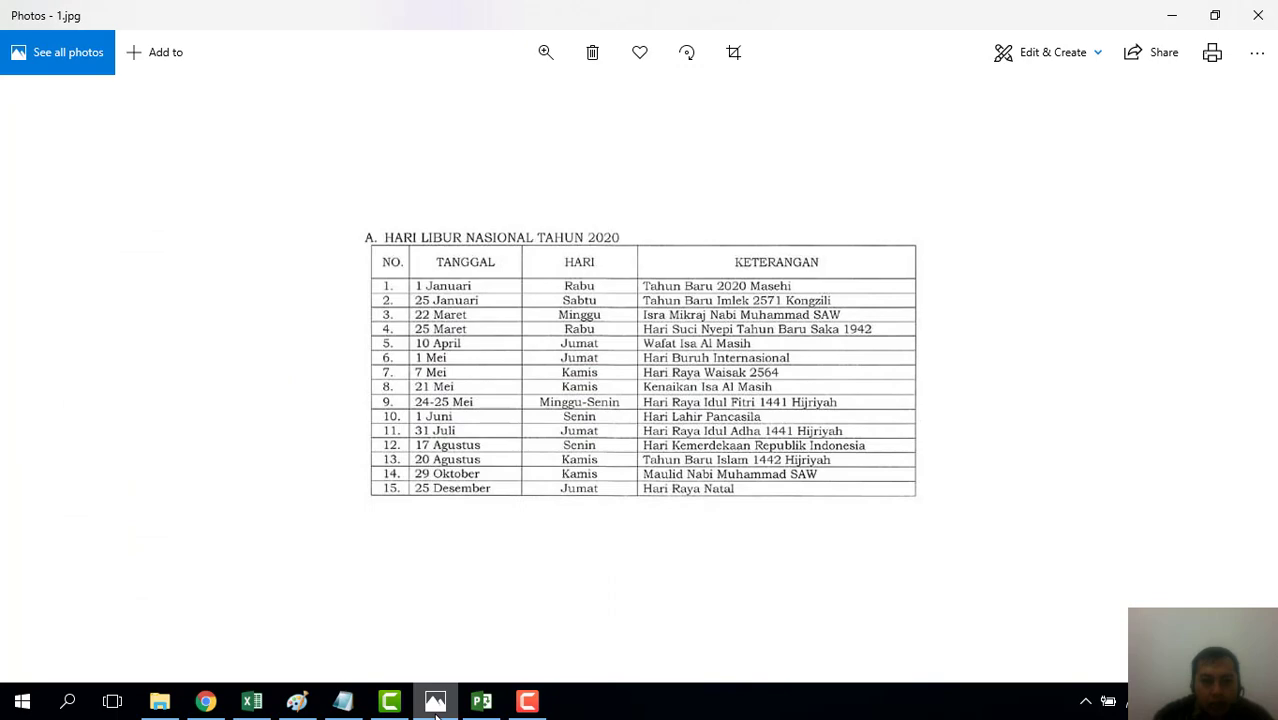
click(435, 705)
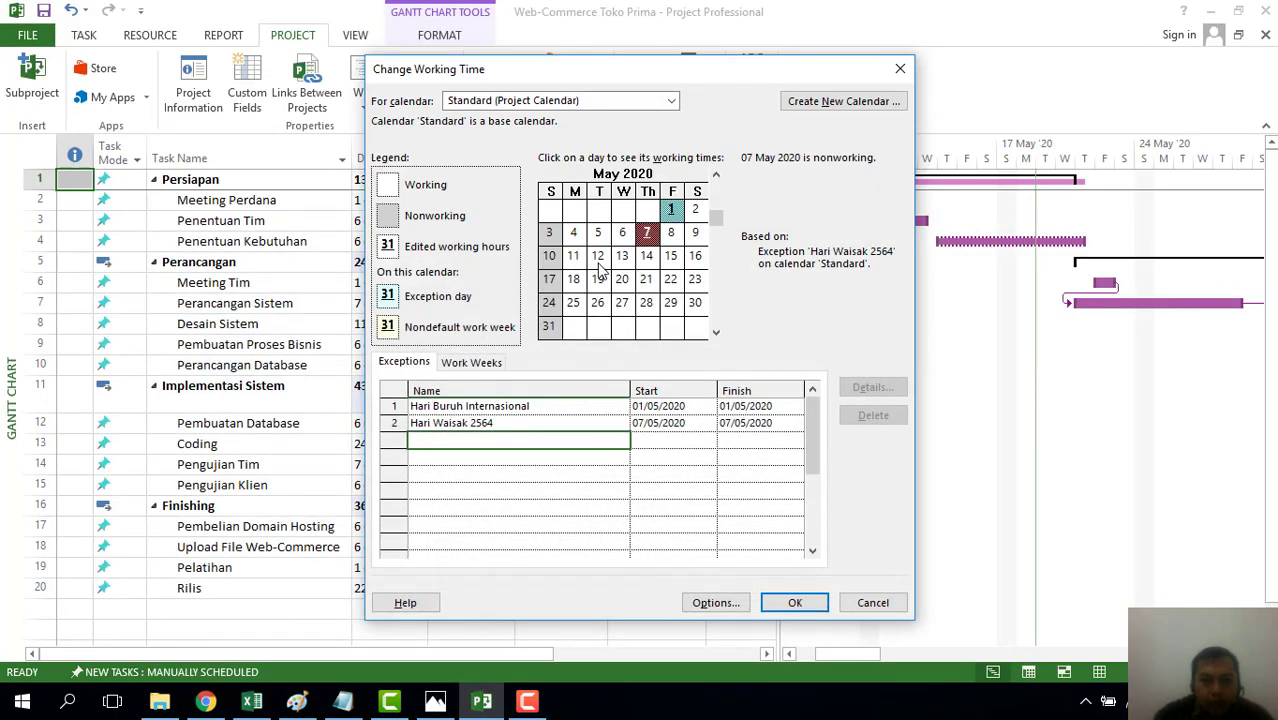
click(644, 280)
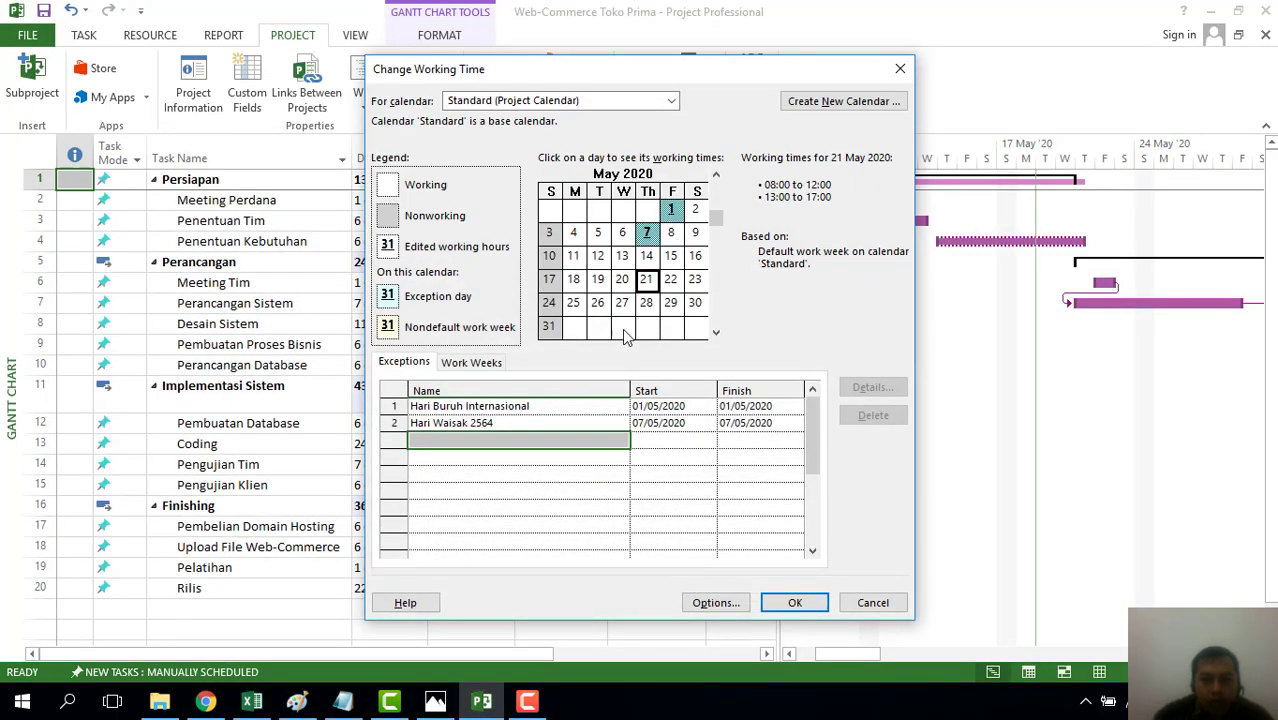
click(551, 437)
text(Kenaikan I)
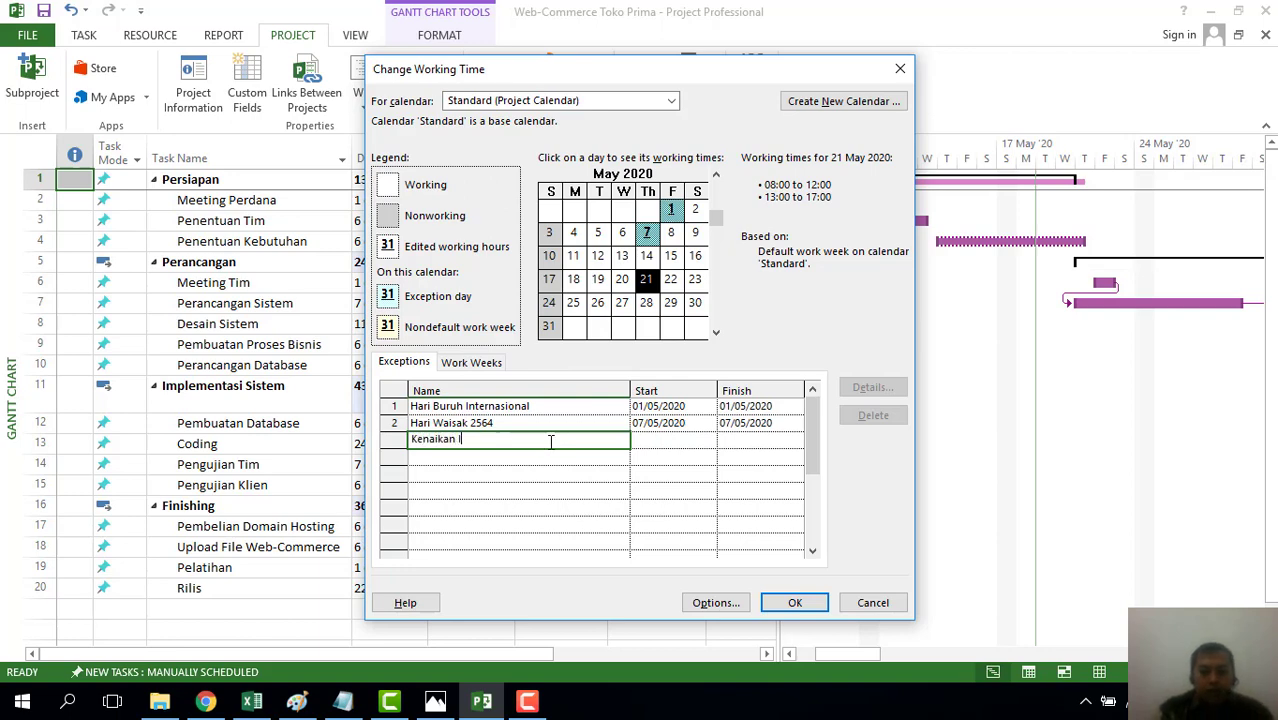
text(sa Almasi)
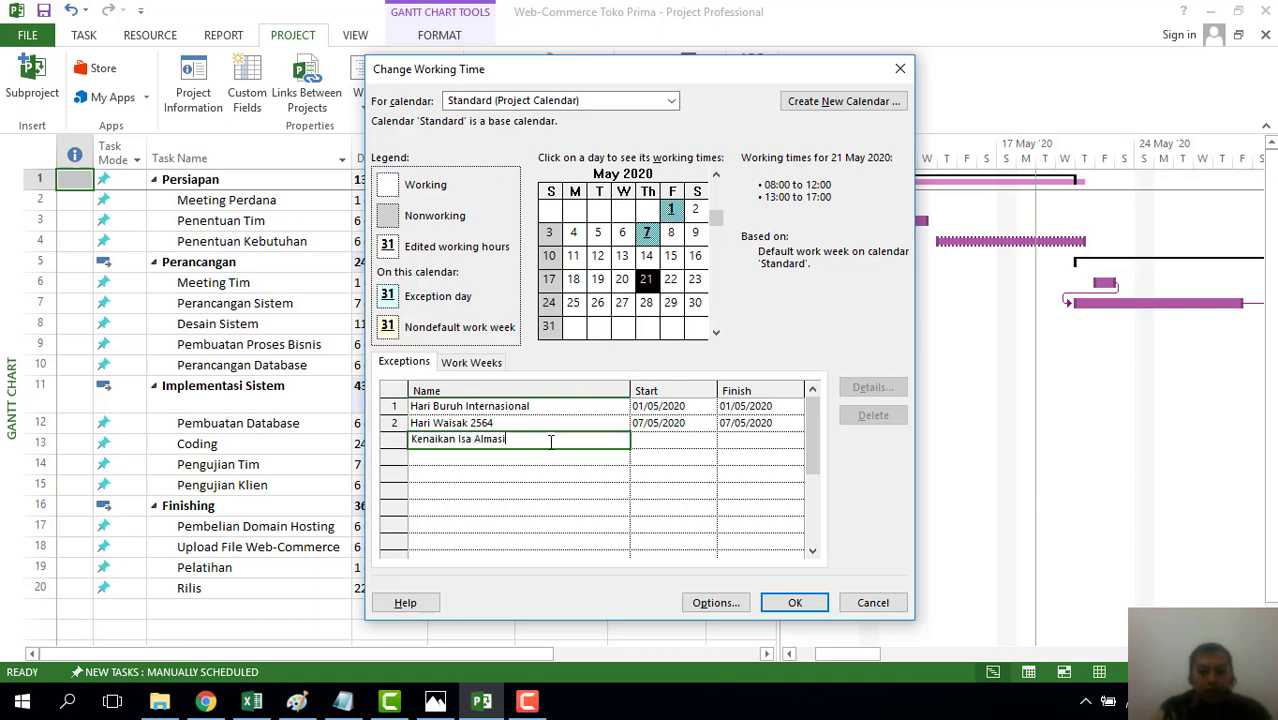
text(h)
click(547, 476)
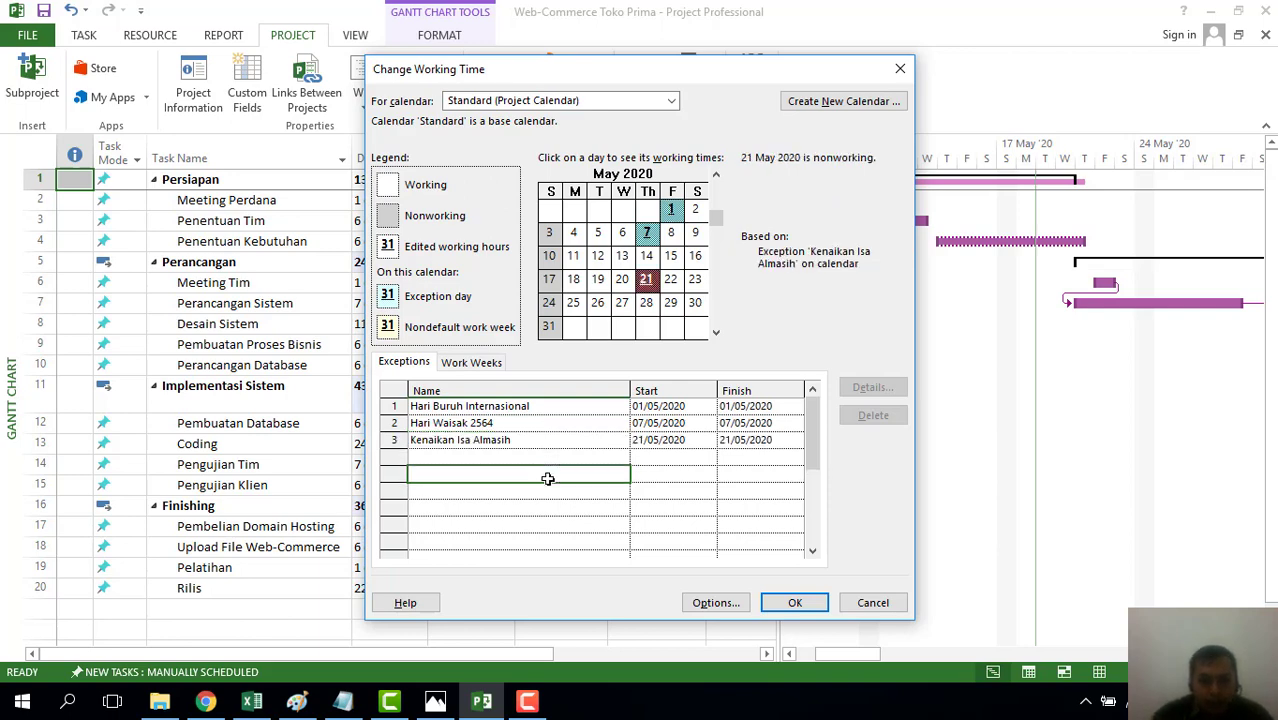
Step: Consult the holiday list in Photos and add a calendar exception named Hari Raya Idul Fitri 1441 H on 25 May 2020
click(424, 704)
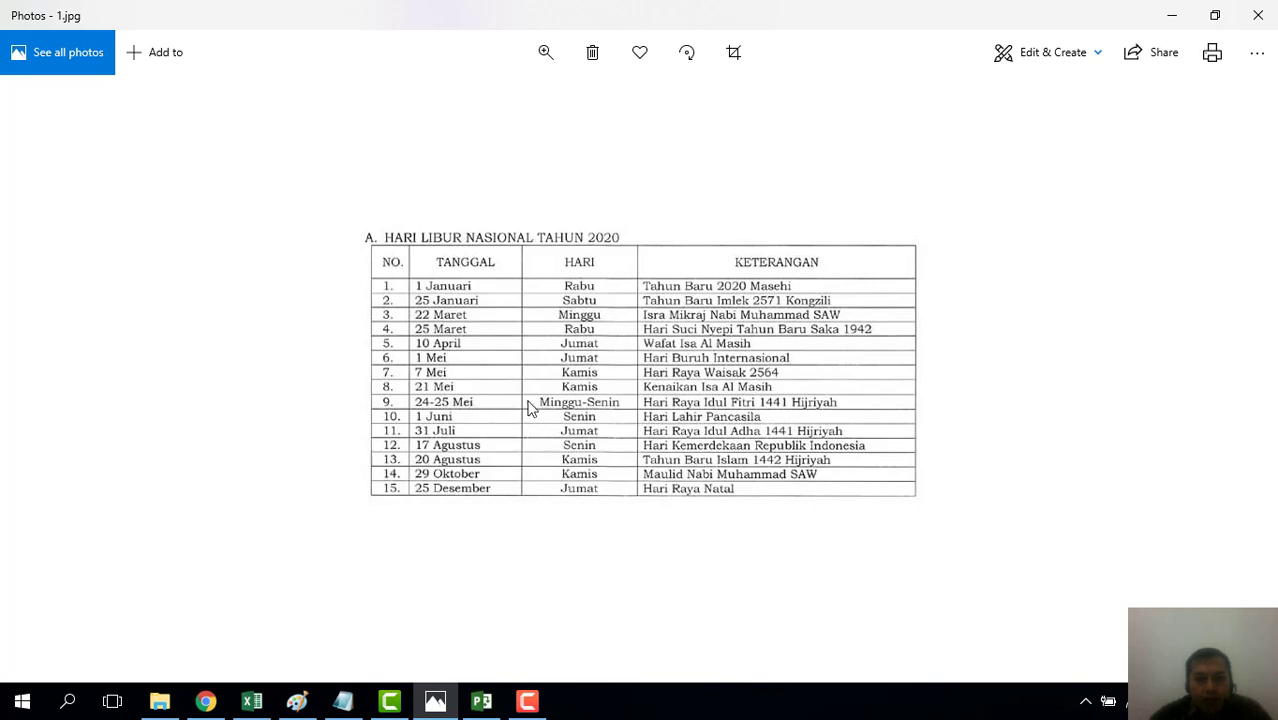
click(478, 708)
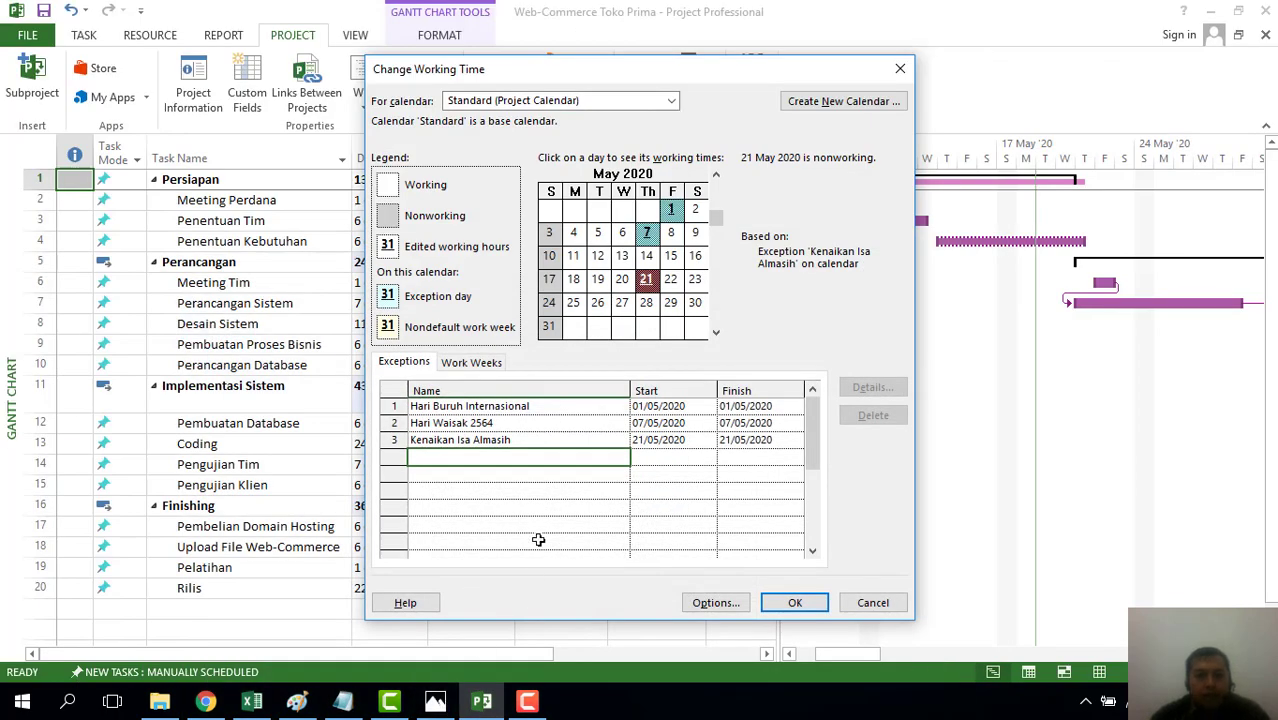
click(570, 305)
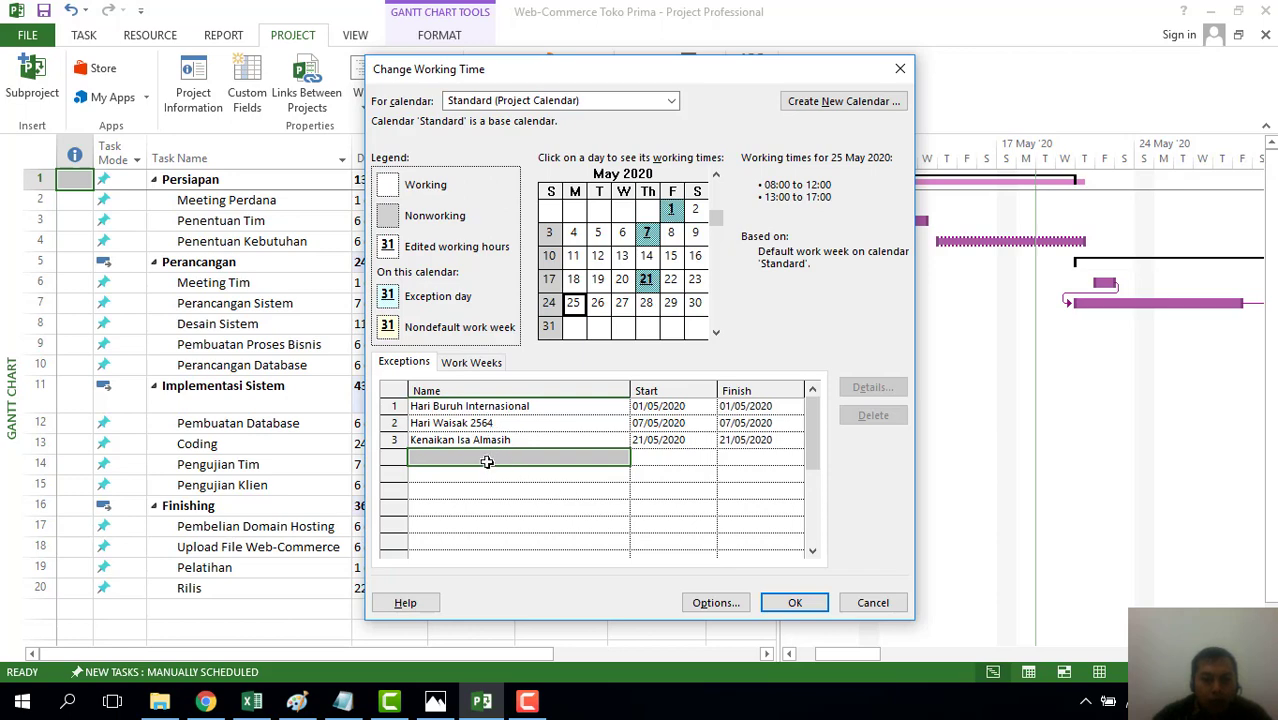
click(437, 704)
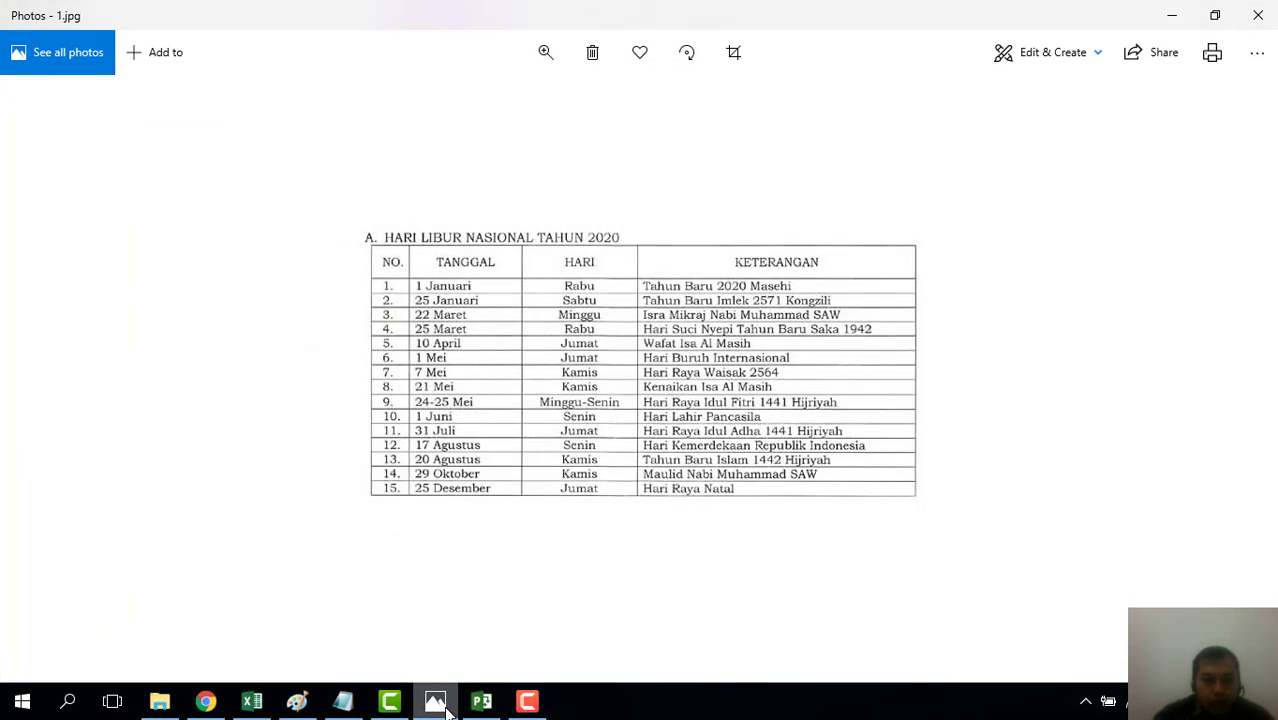
click(440, 704)
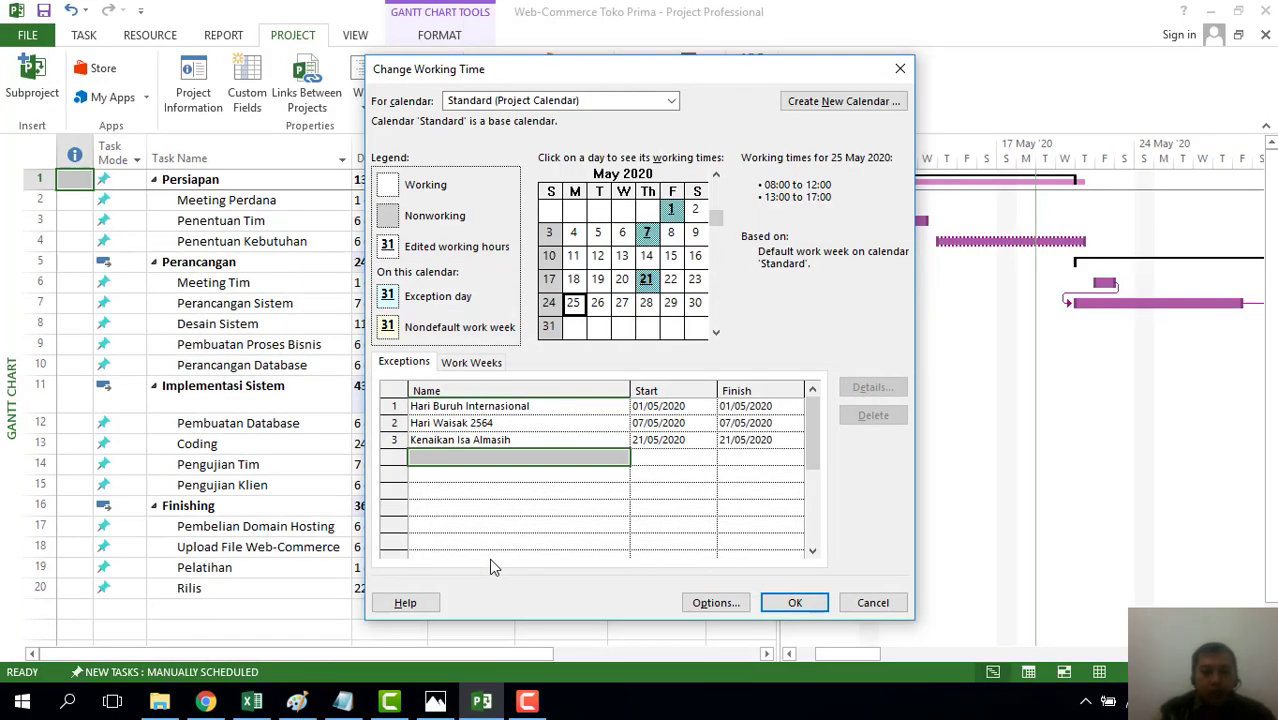
click(513, 452)
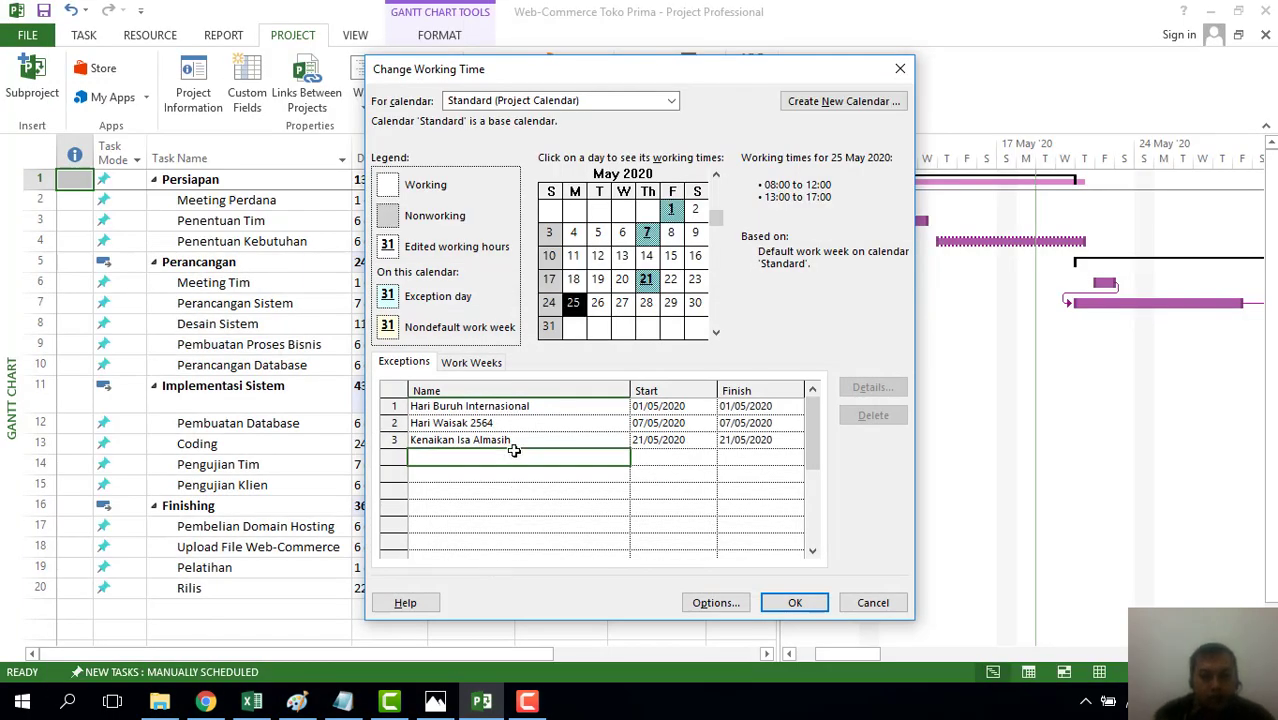
text(Hari Raya Idul Fitri)
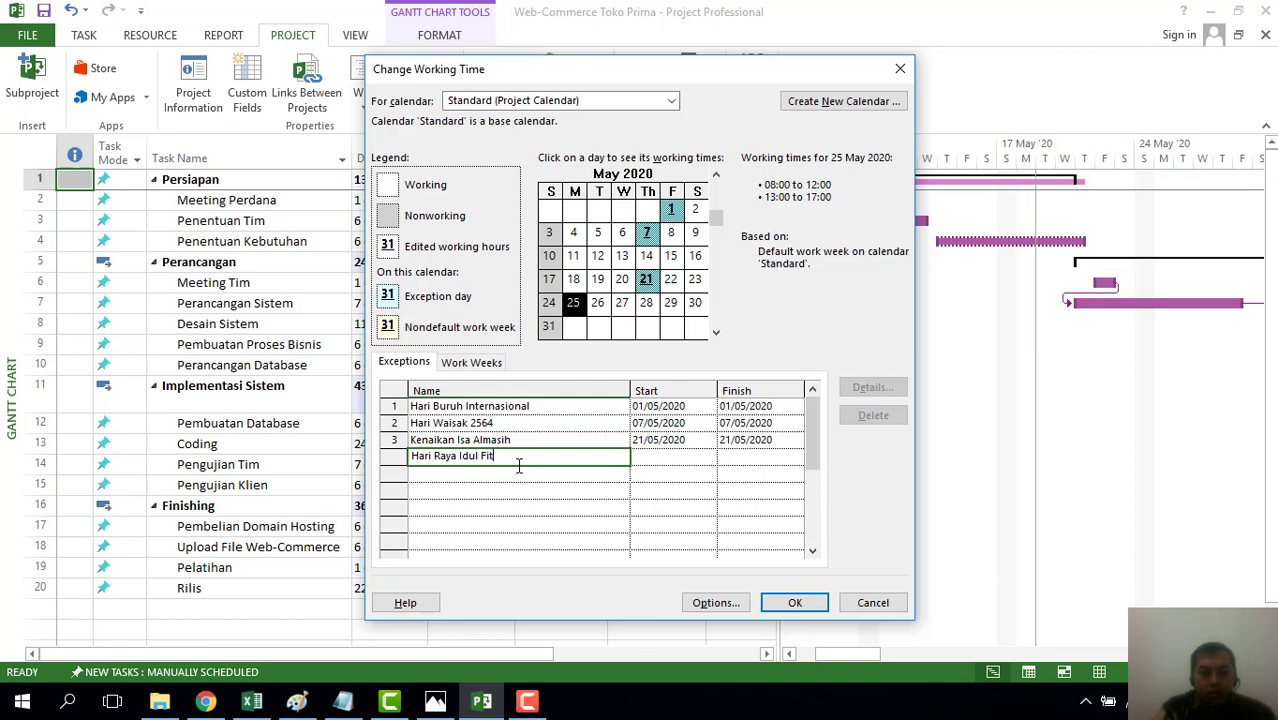
click(446, 706)
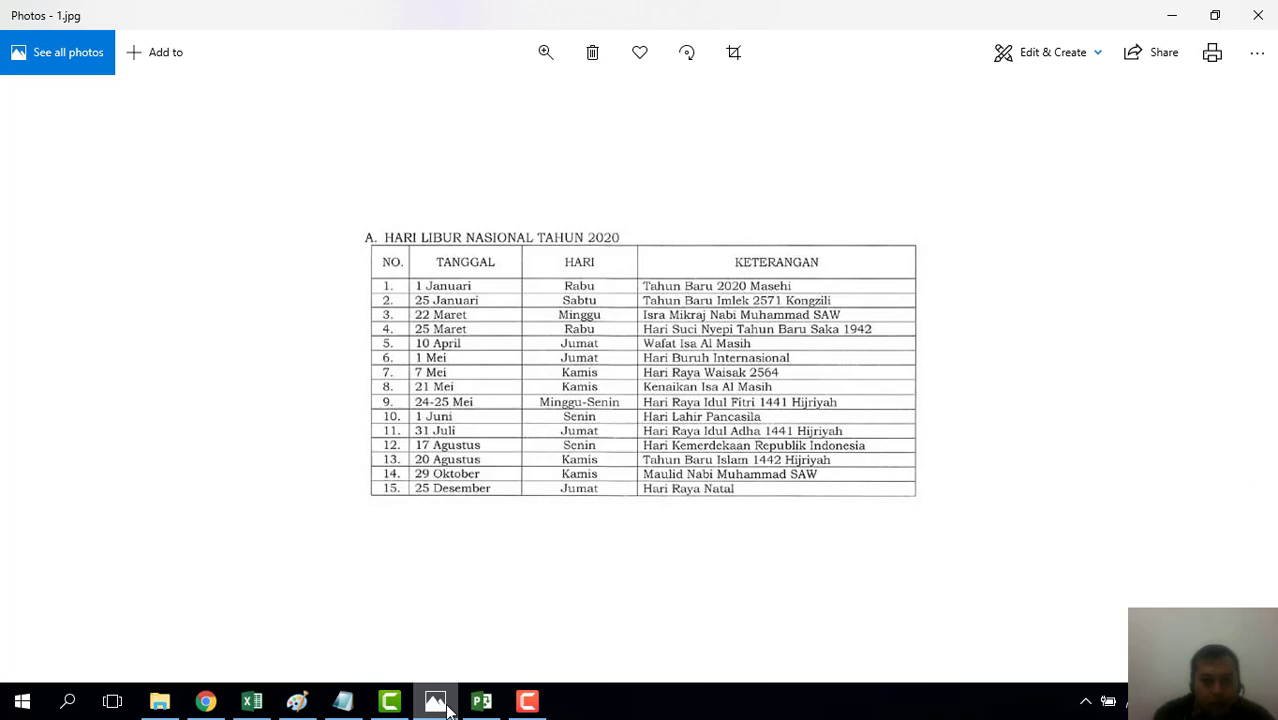
click(446, 706)
text(1)
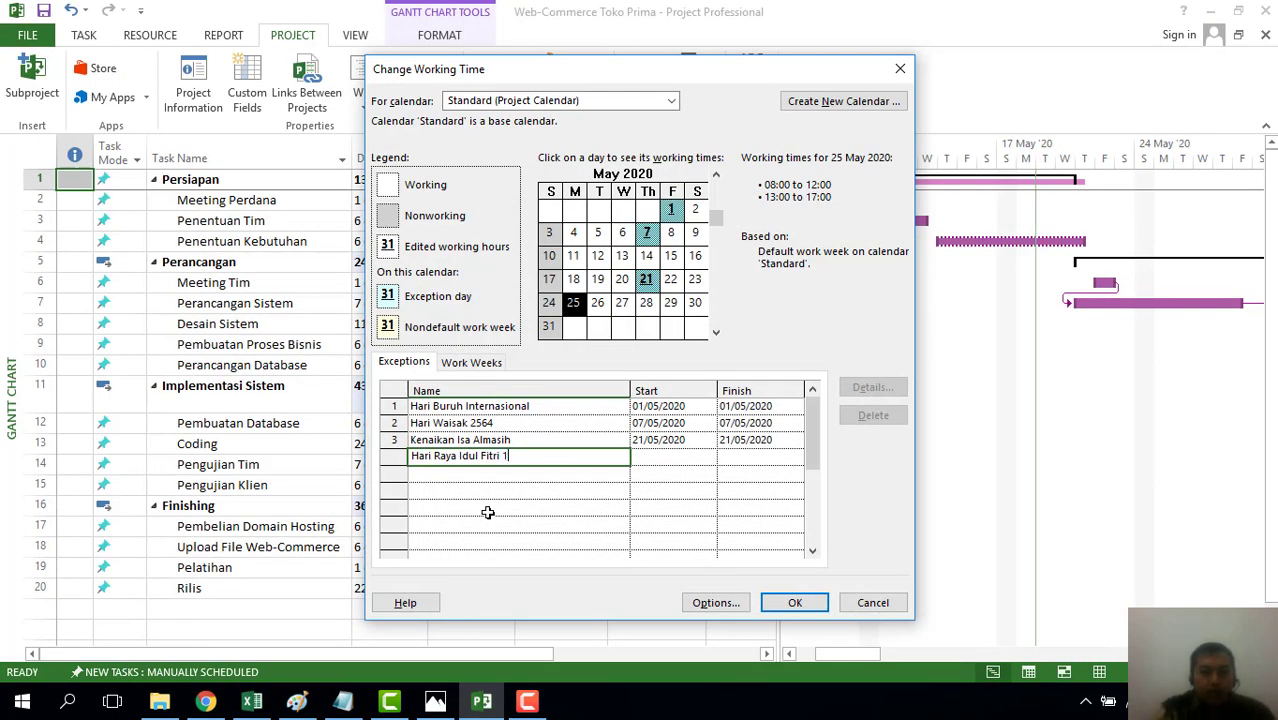
text(441 H)
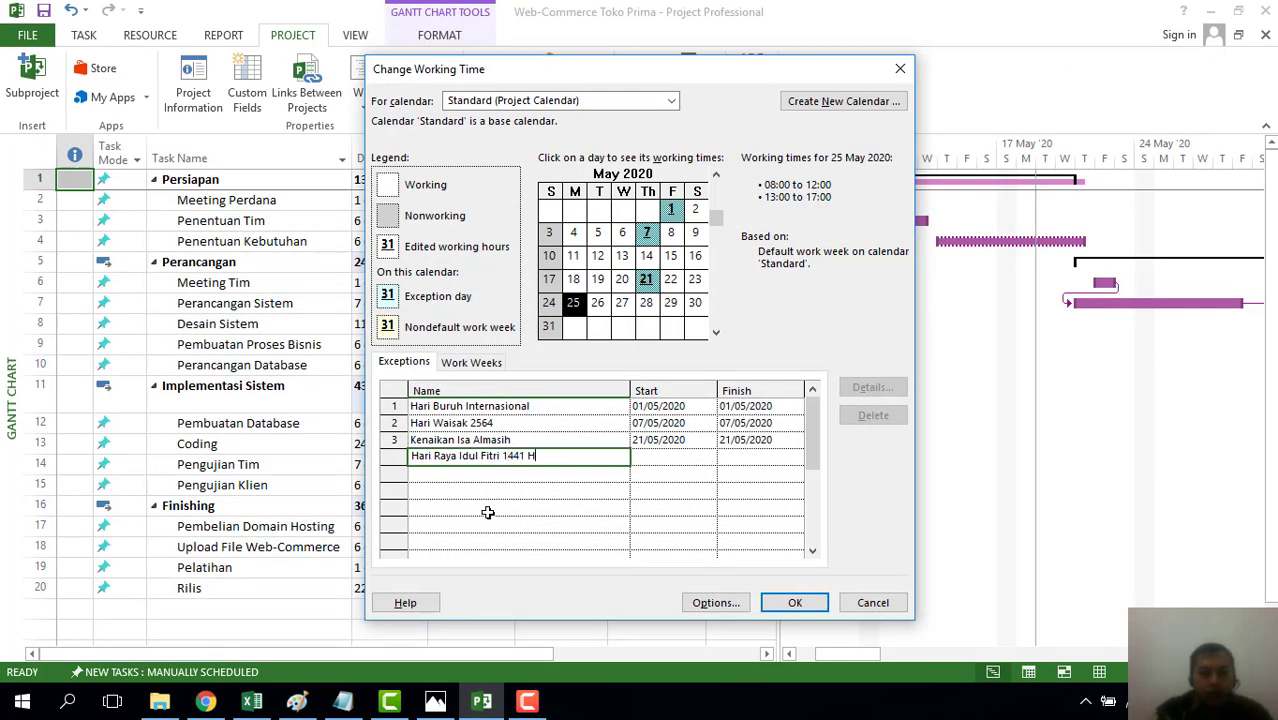
click(480, 489)
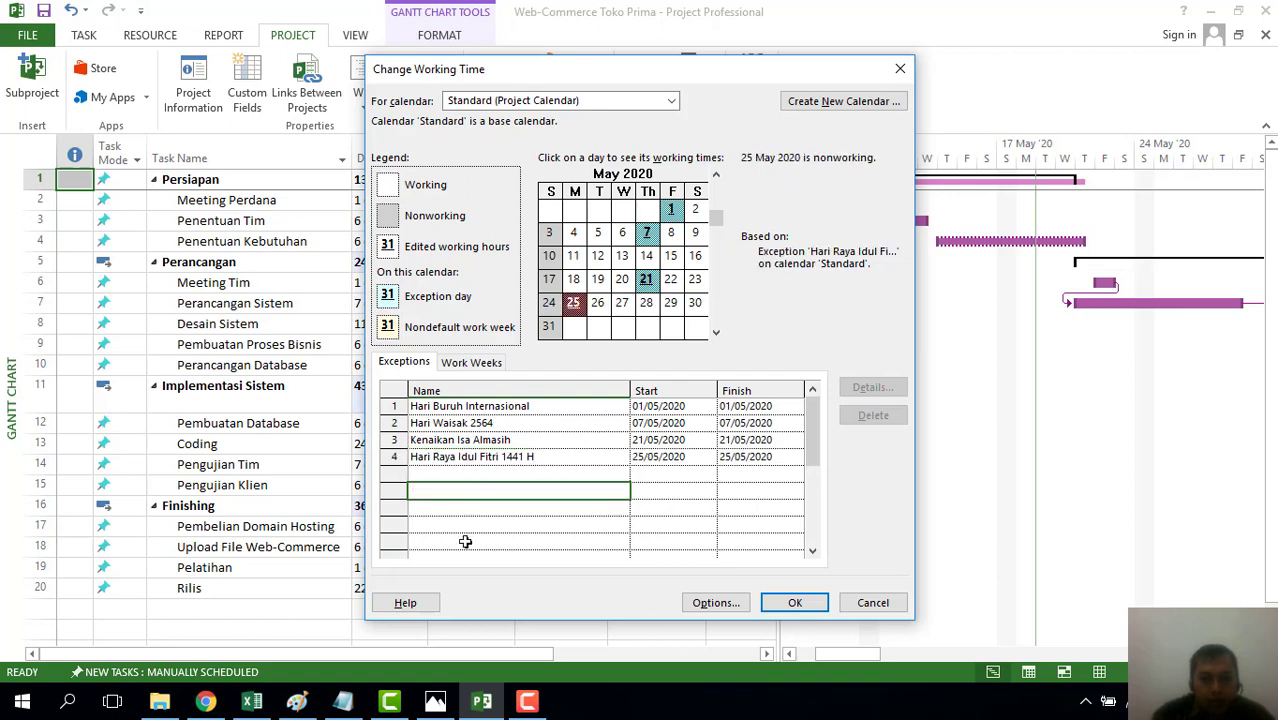
Step: Consult the holiday list in Photos and add a calendar exception named Hari Lahir Pancasila on 1 June 2020
click(440, 703)
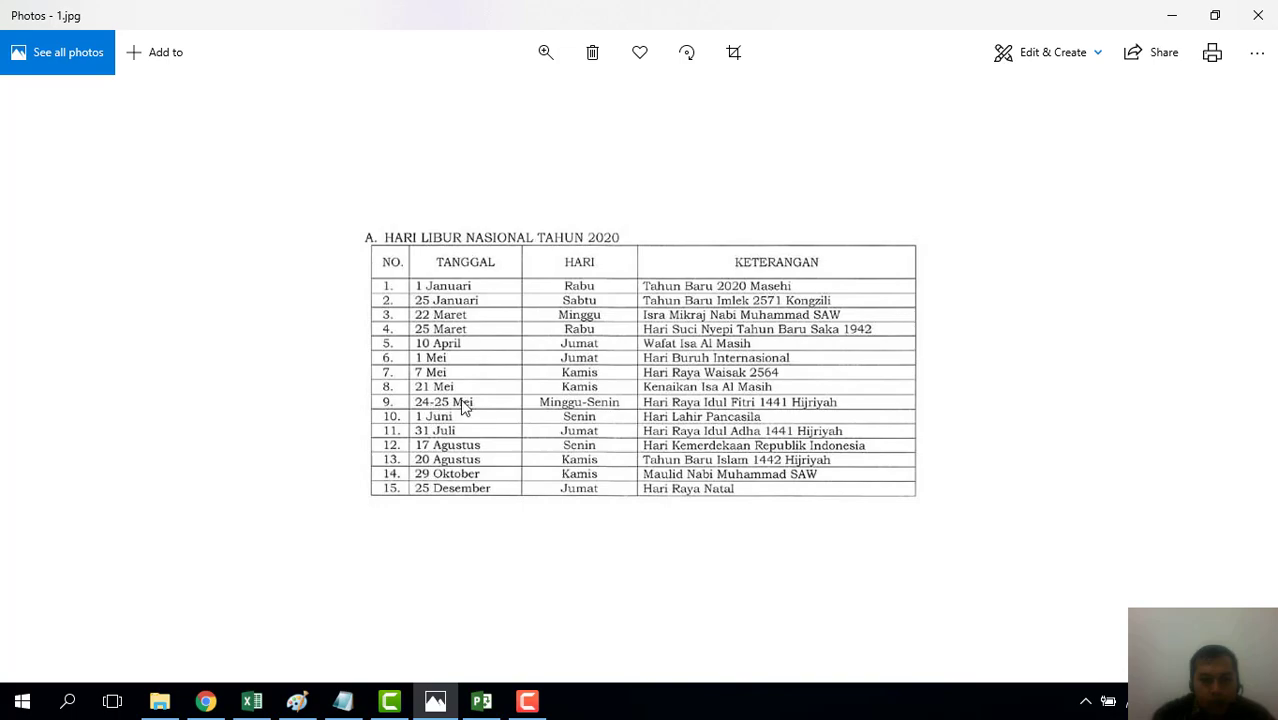
click(433, 703)
click(433, 703)
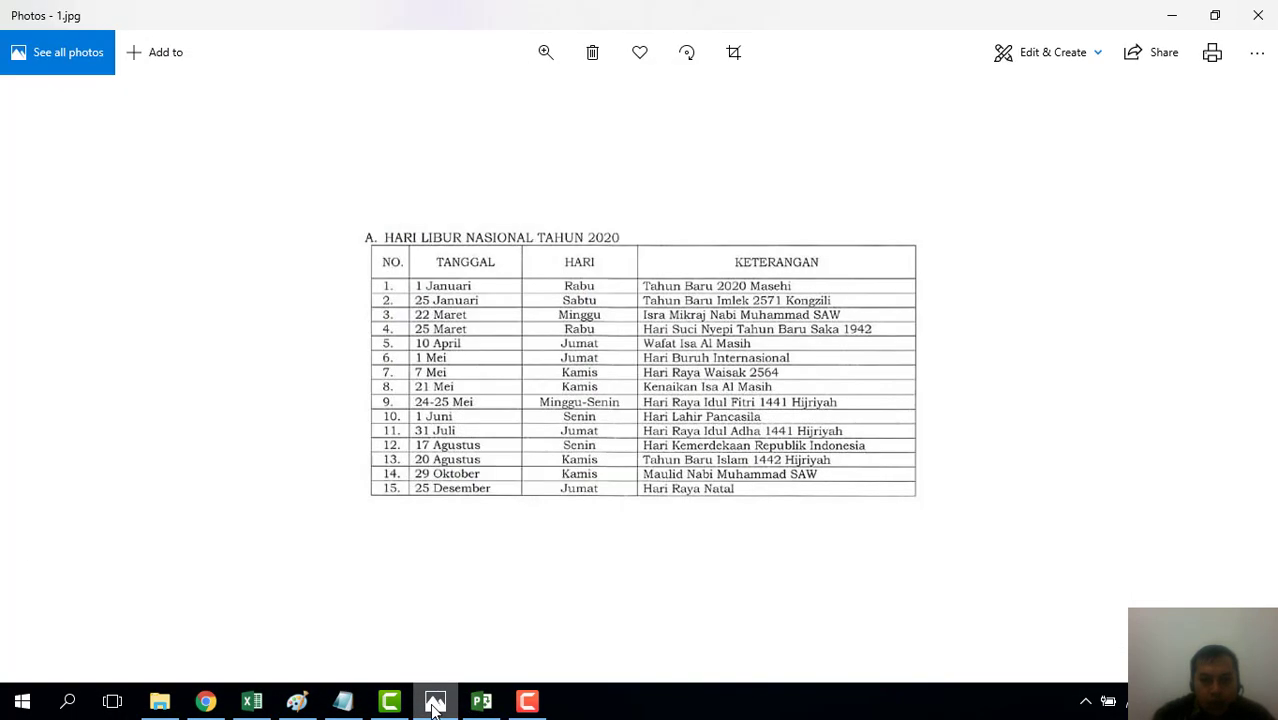
click(433, 703)
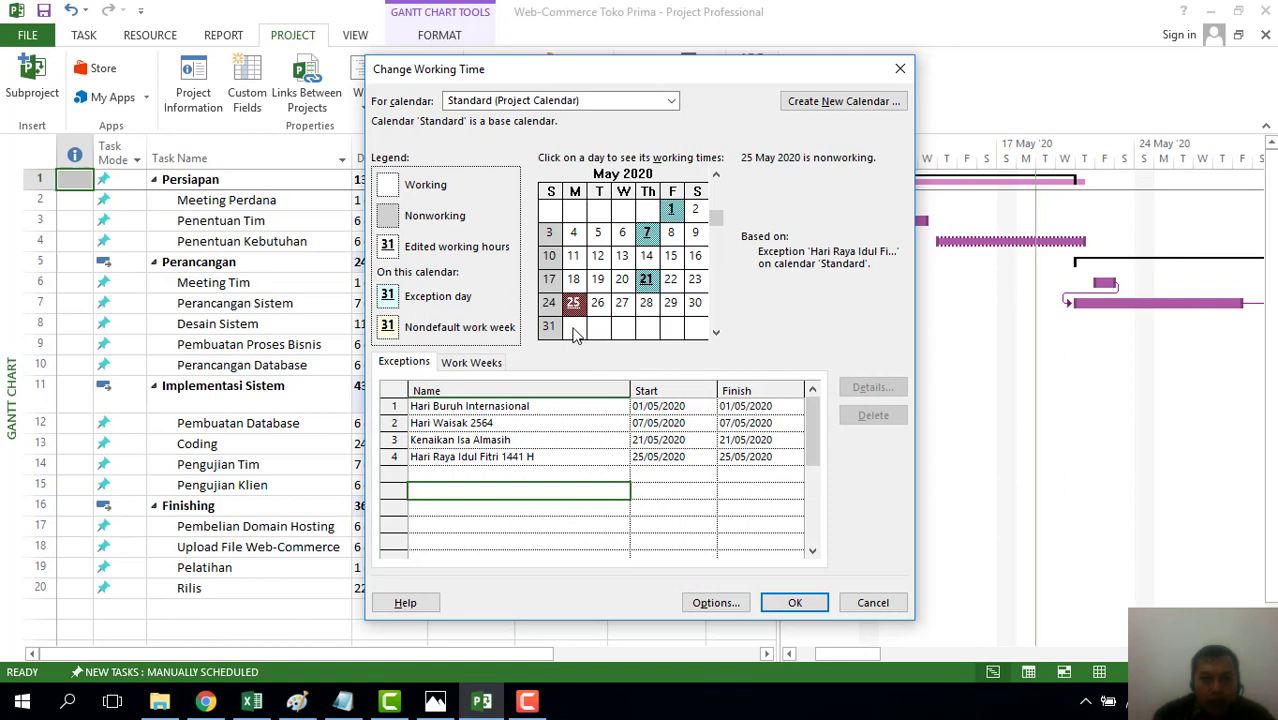
click(716, 333)
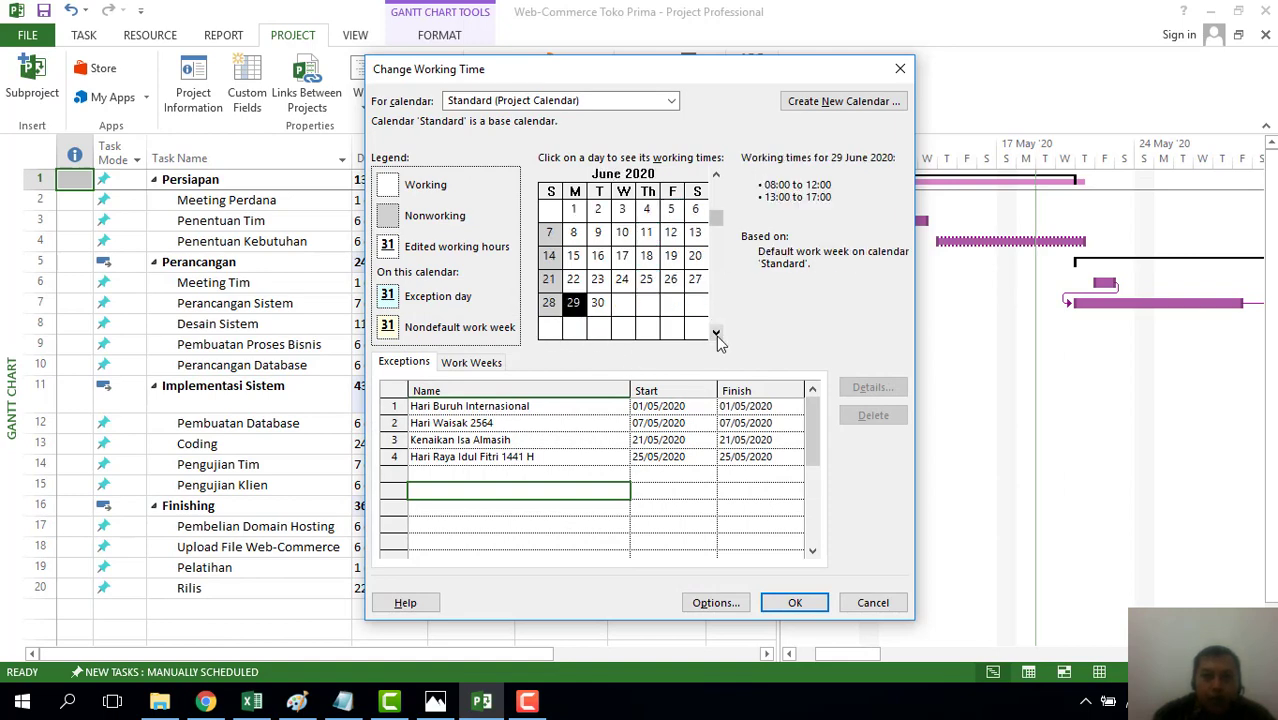
click(479, 472)
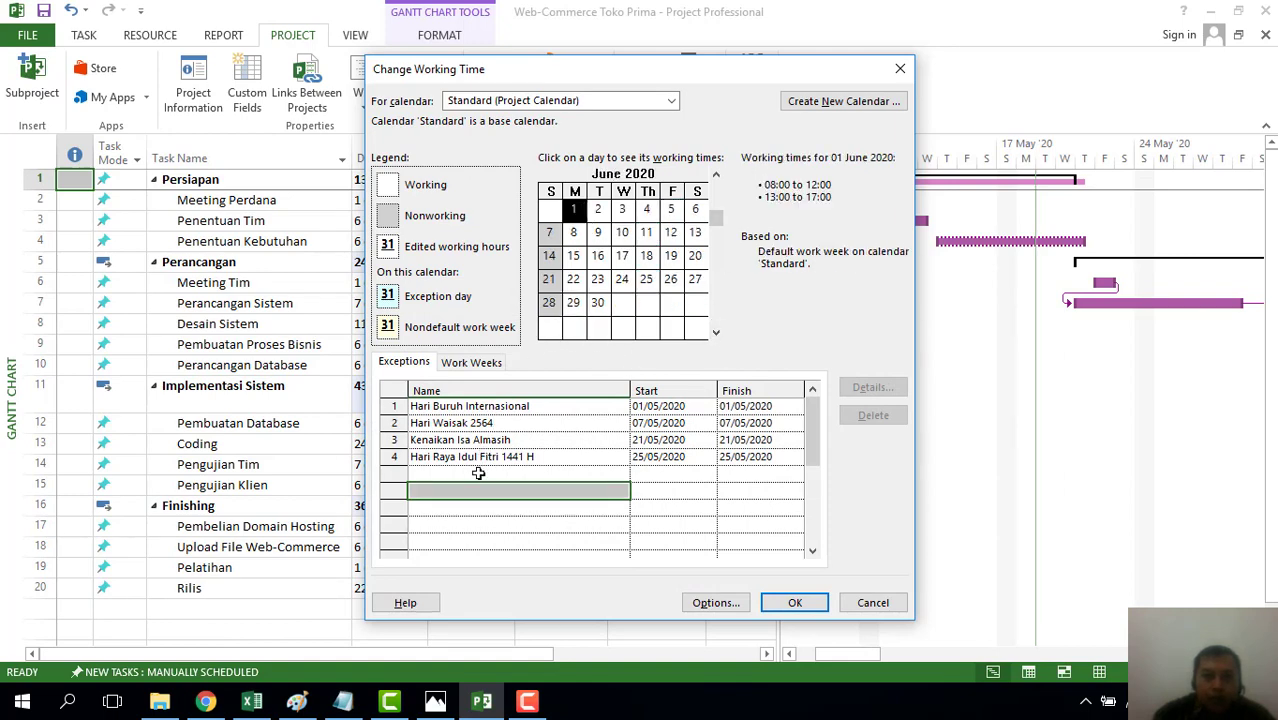
text(H)
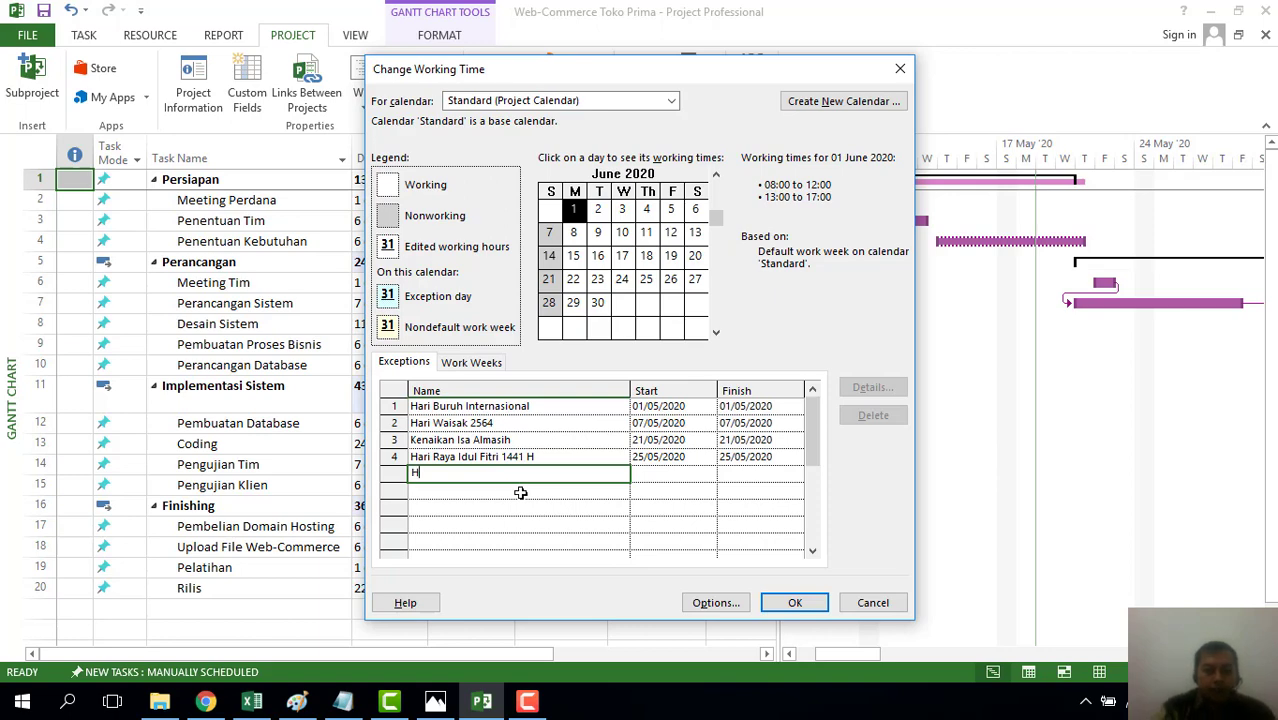
text(ari Lahir Pancasi)
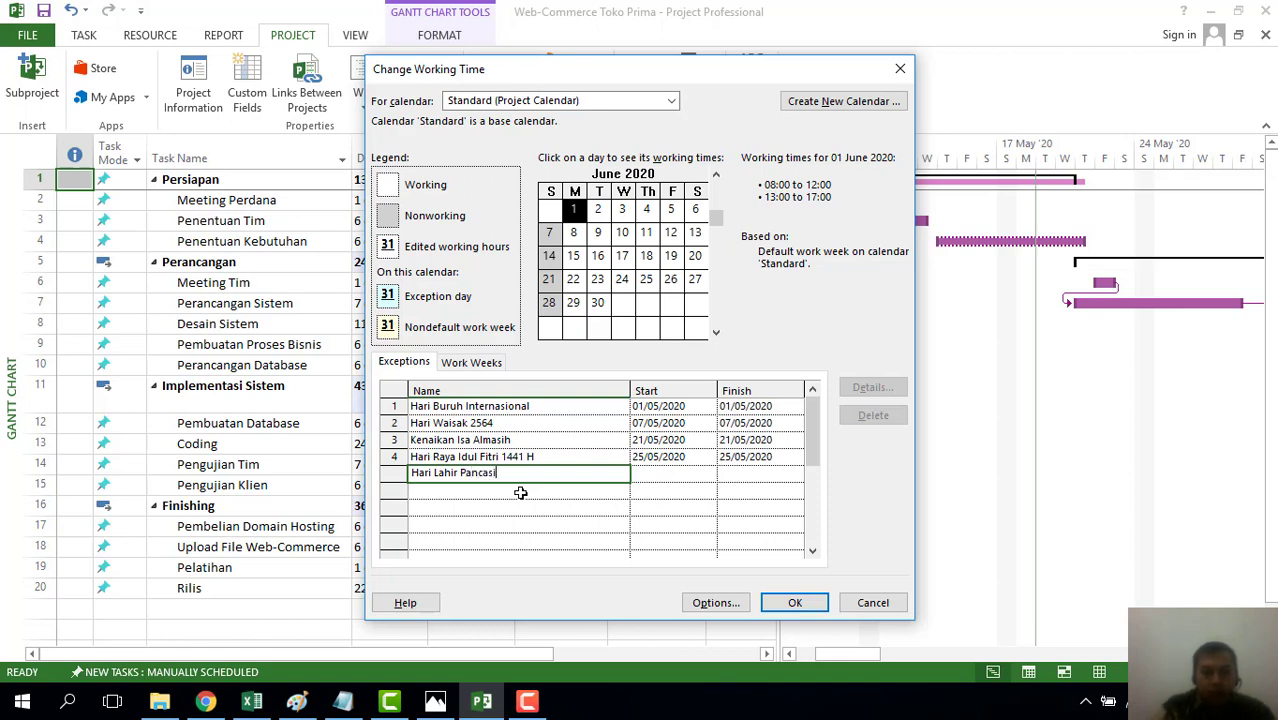
text(la)
click(472, 542)
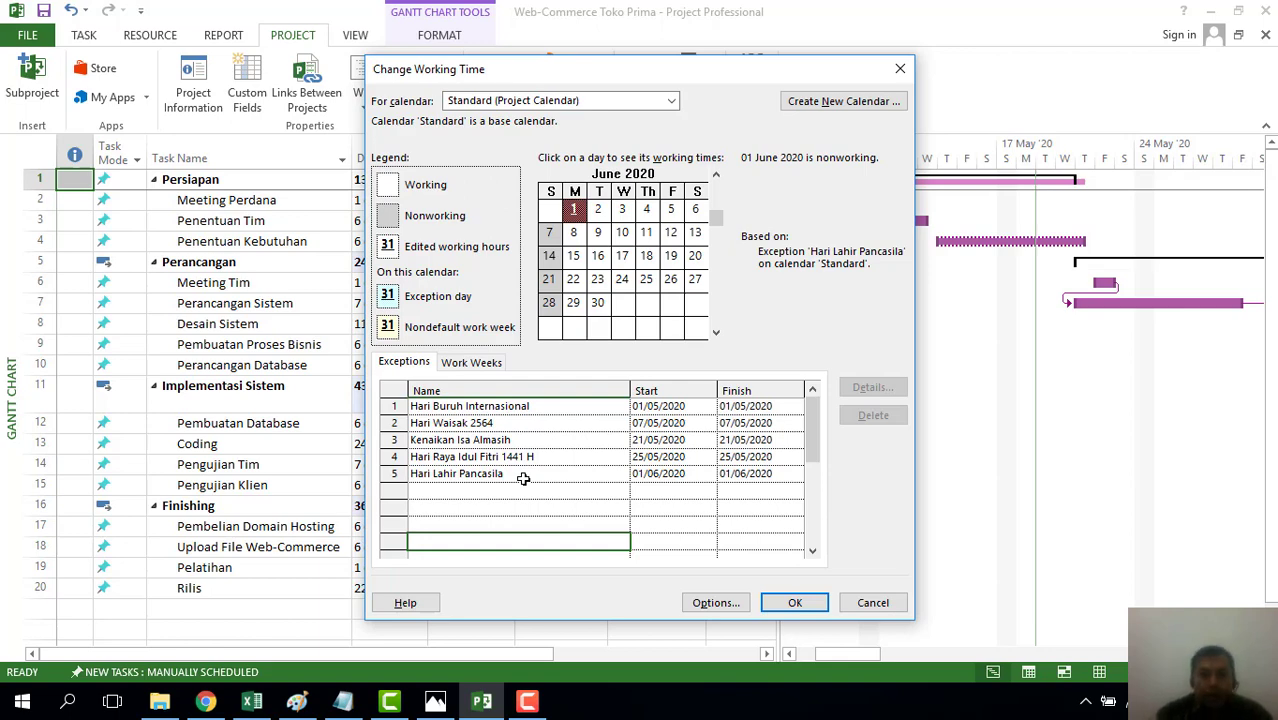
Step: Add a work week named Jumatan for Friday, 5 June 2020
click(672, 210)
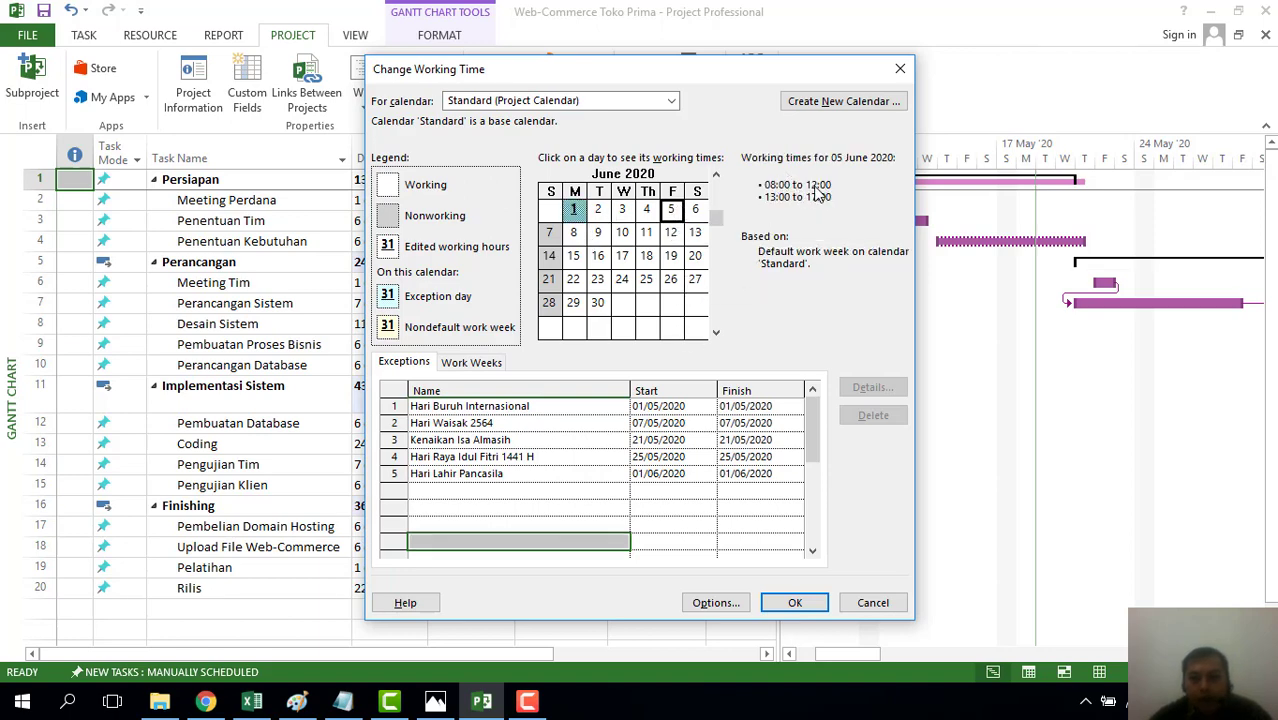
click(479, 368)
click(473, 423)
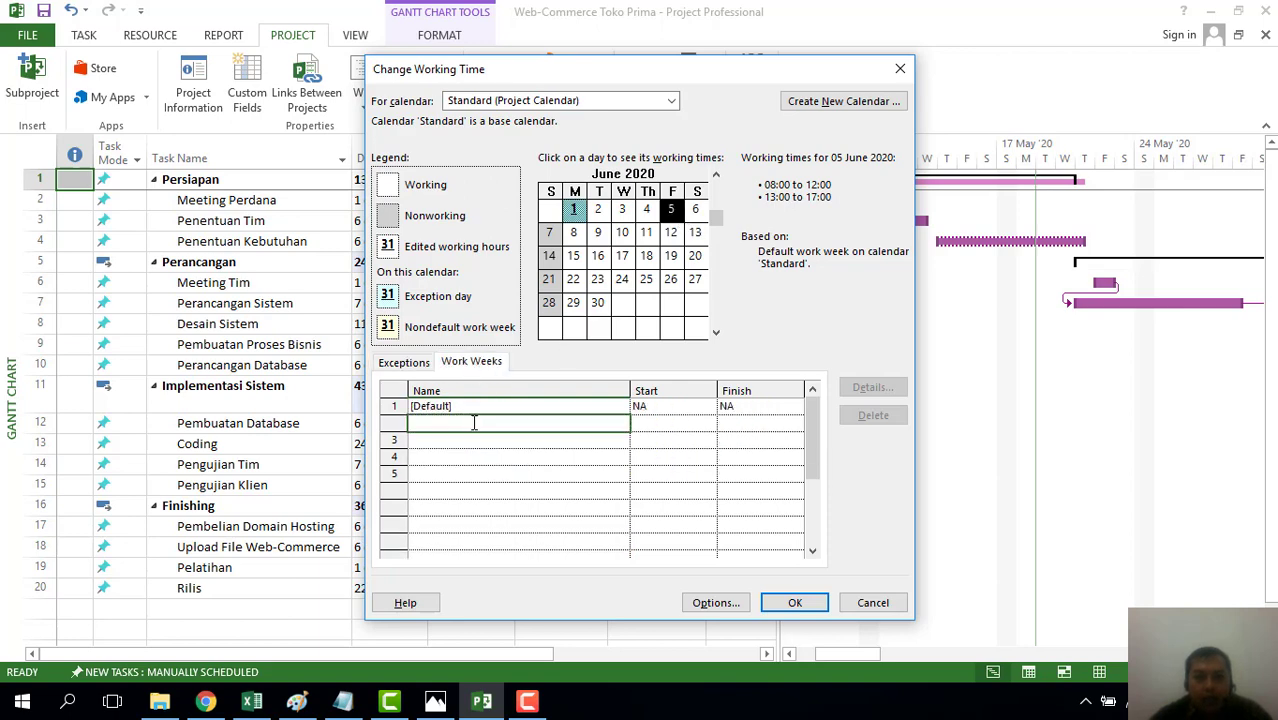
text(Jum)
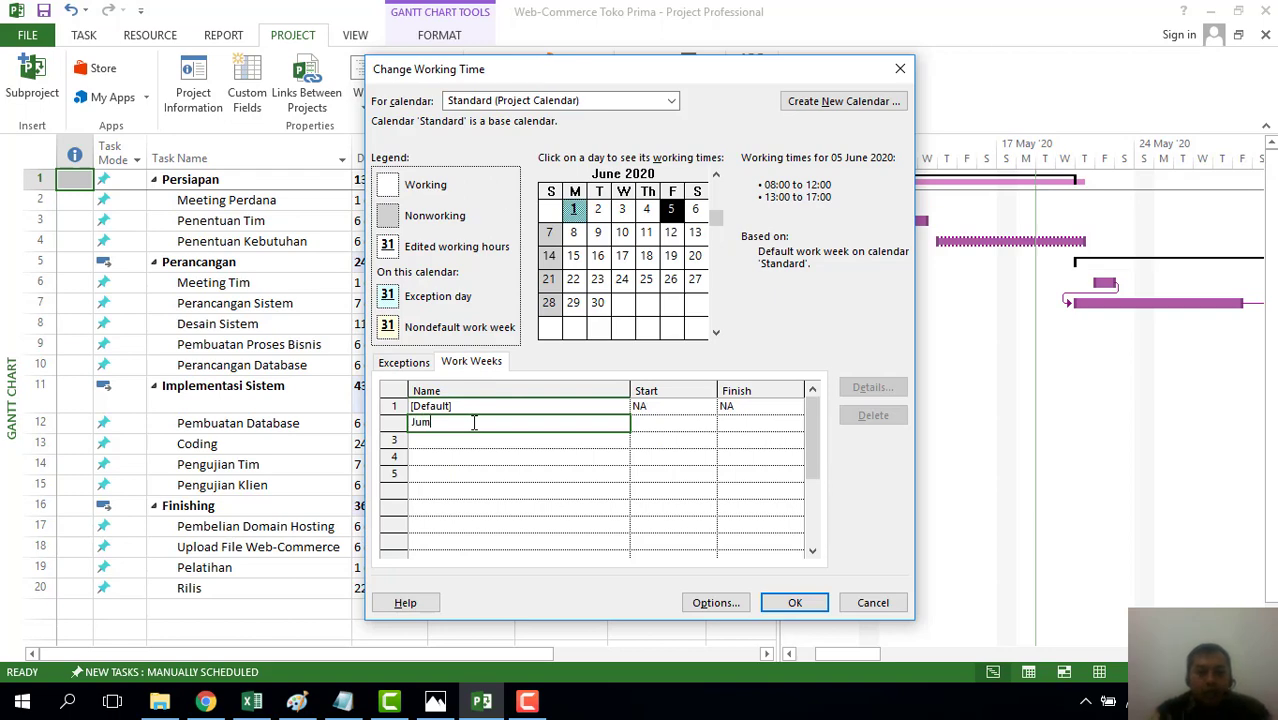
text(atan)
click(545, 457)
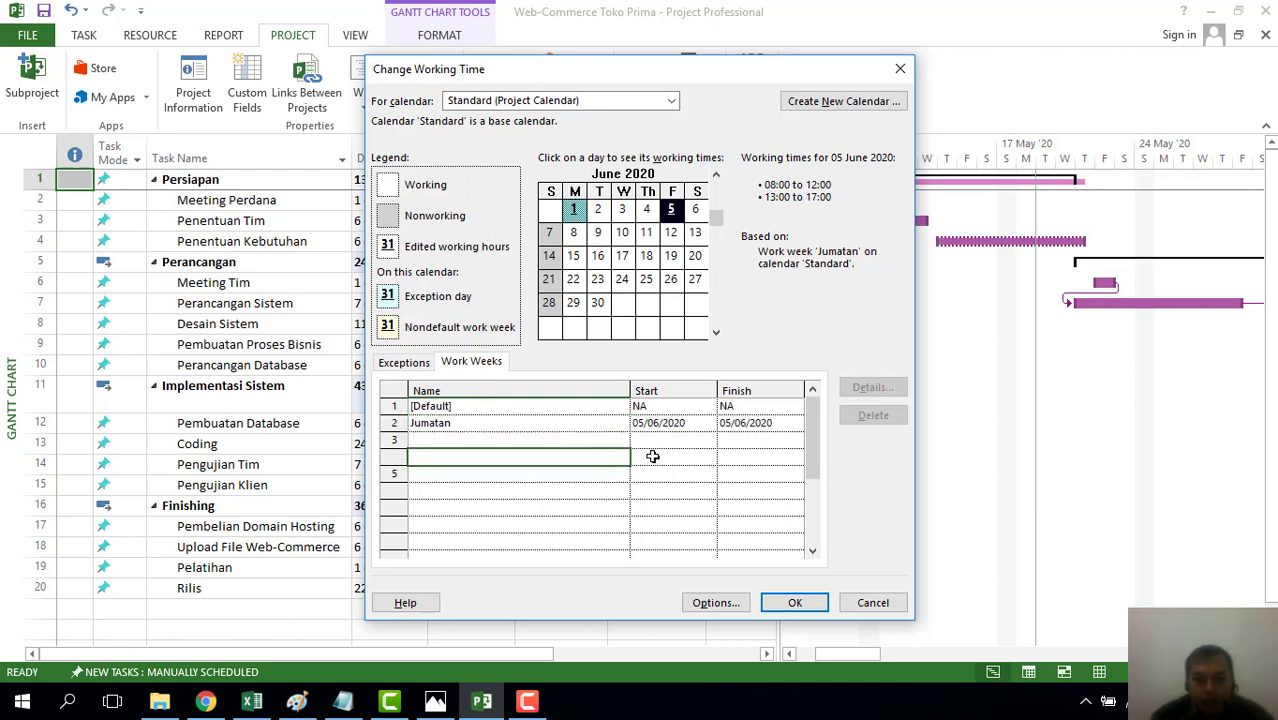
Step: Give Friday specific working times in the Jumatan work week, ending the morning shift at 11:00
click(597, 423)
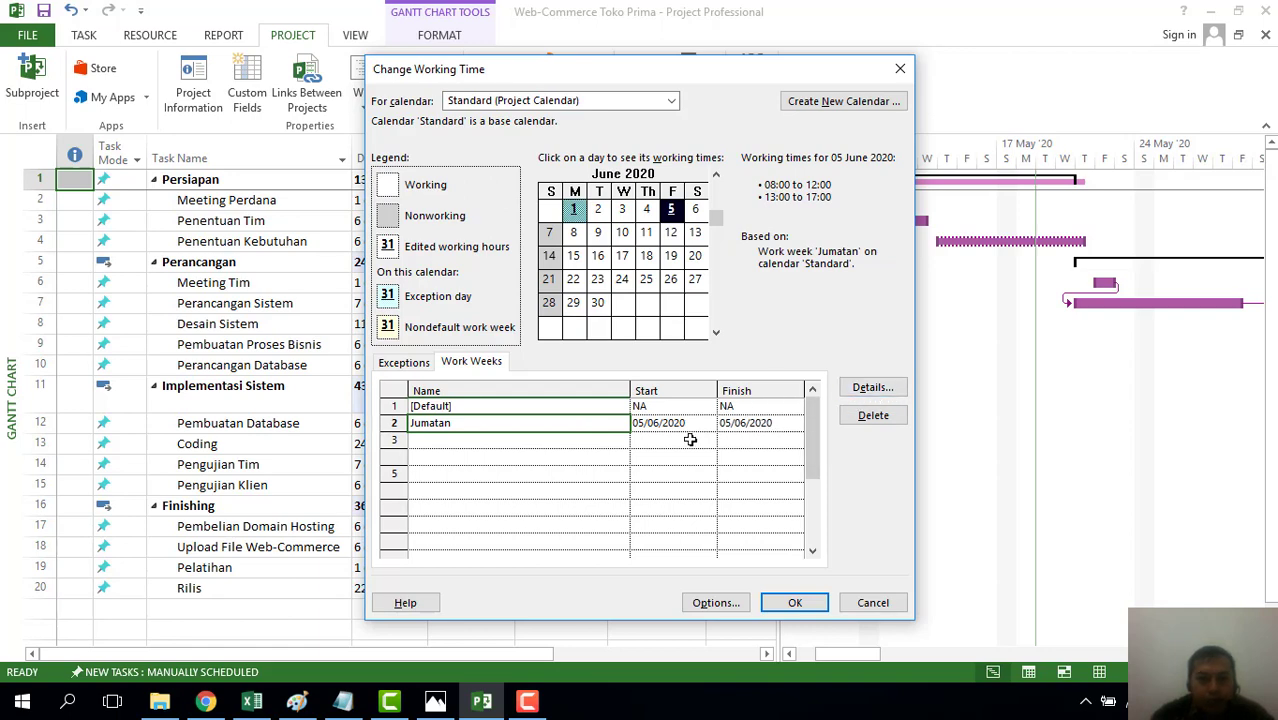
click(872, 387)
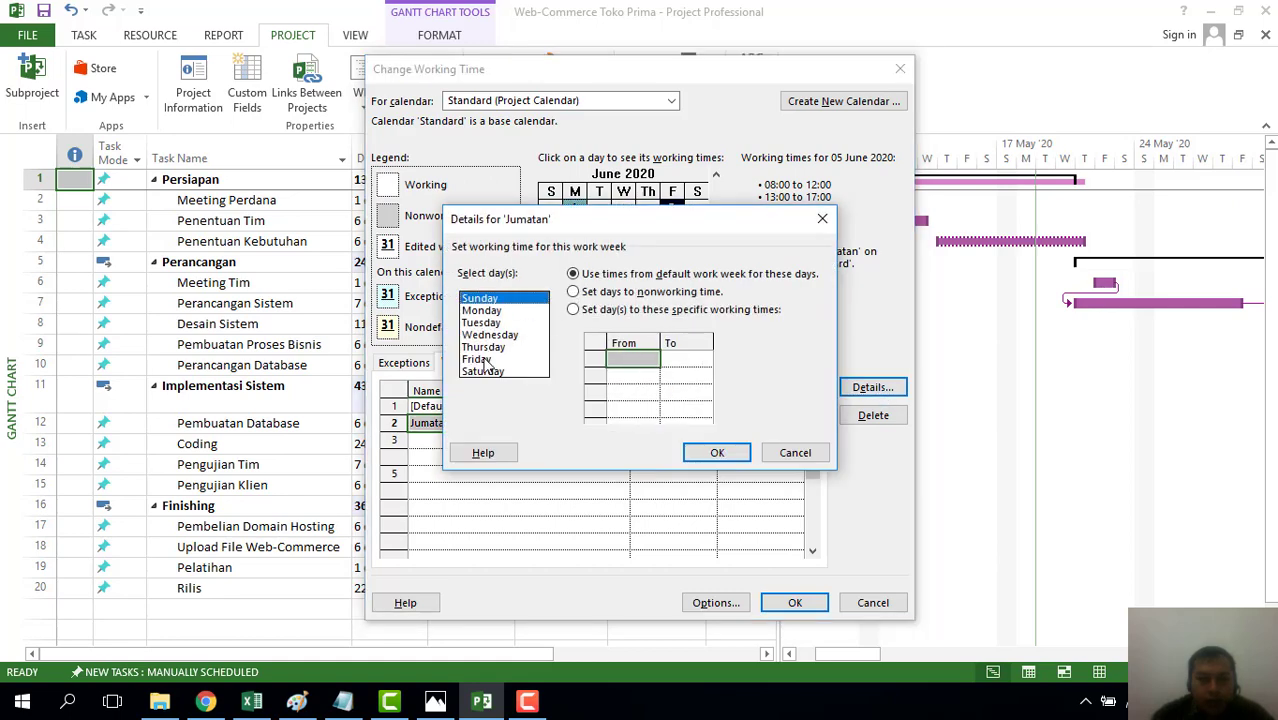
click(480, 359)
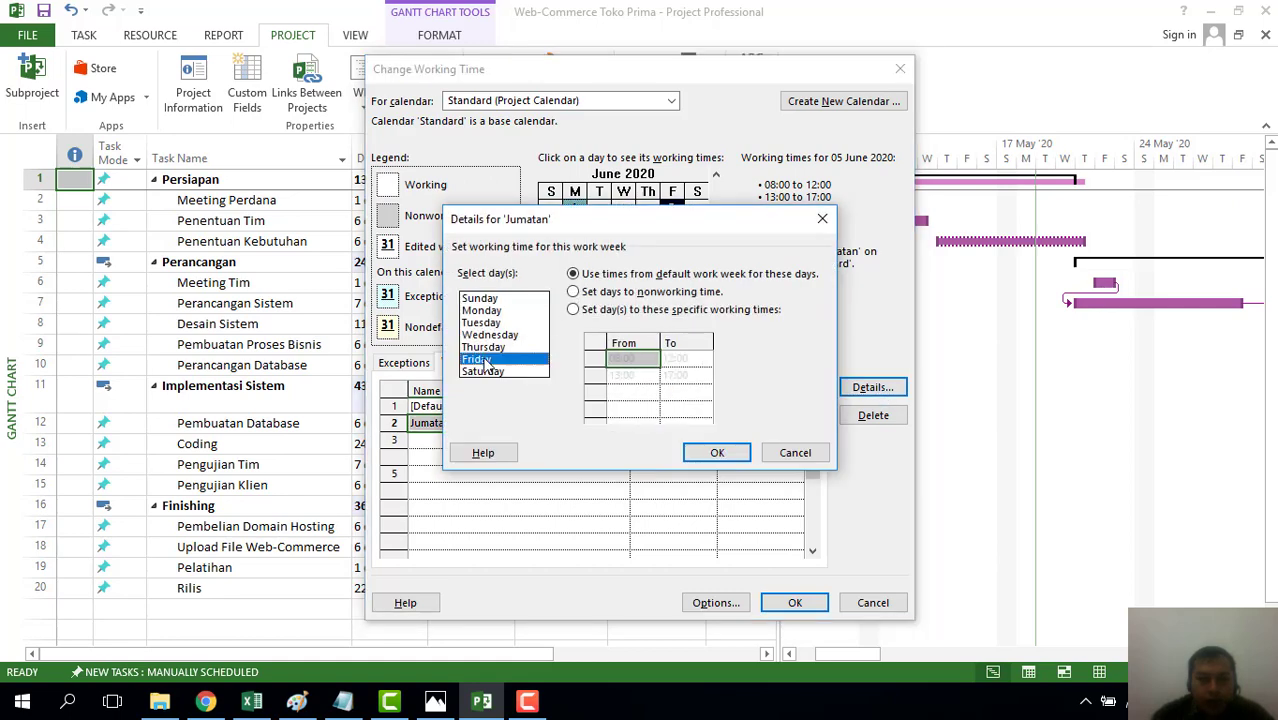
click(655, 311)
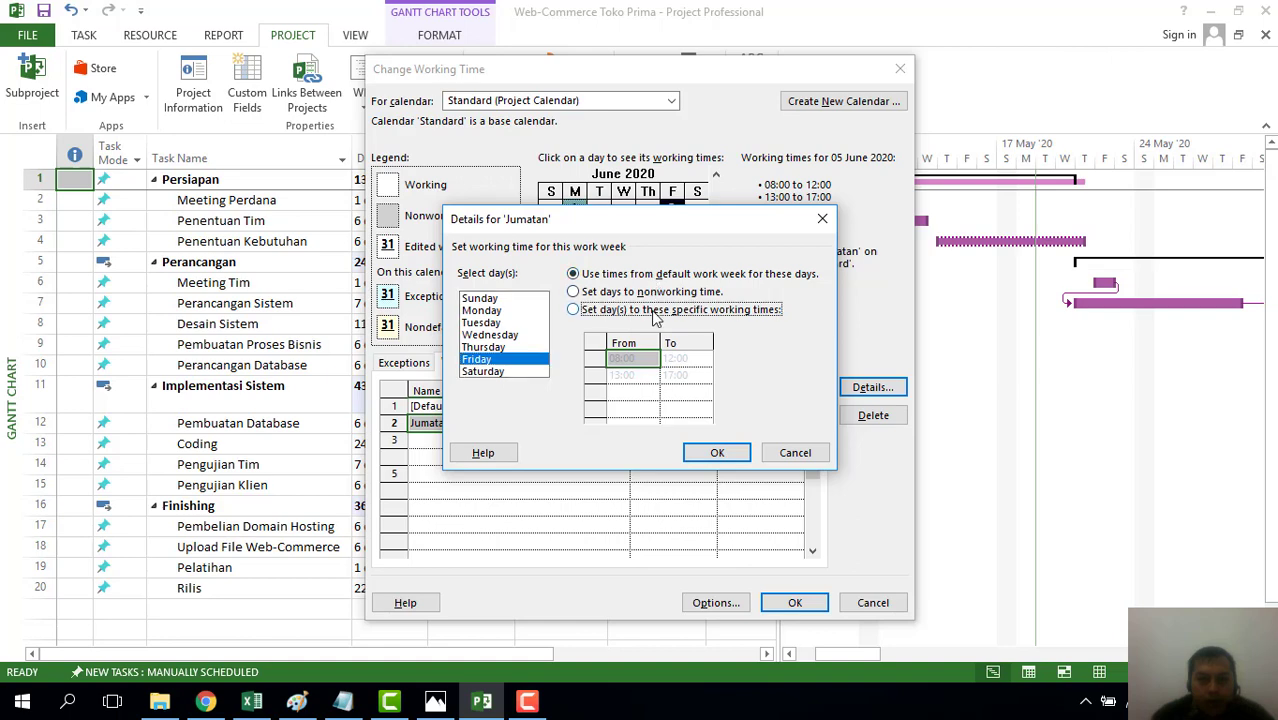
click(677, 357)
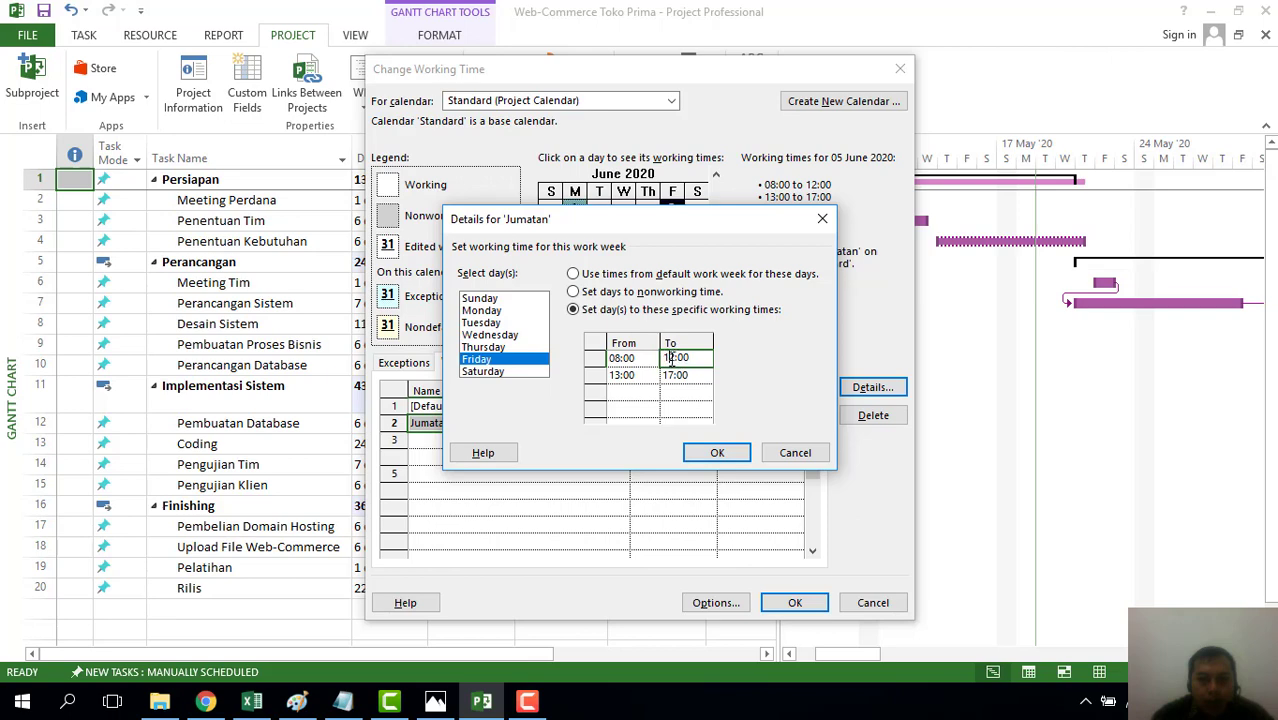
key(Delete)
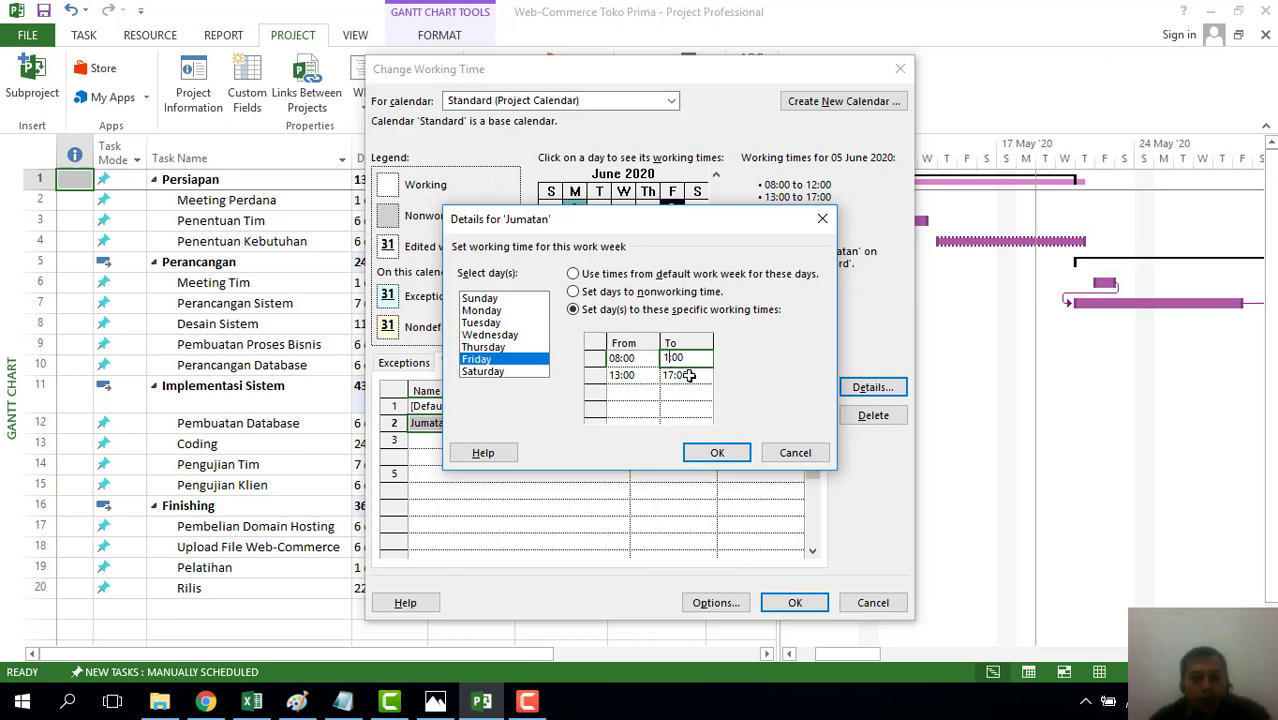
text(1)
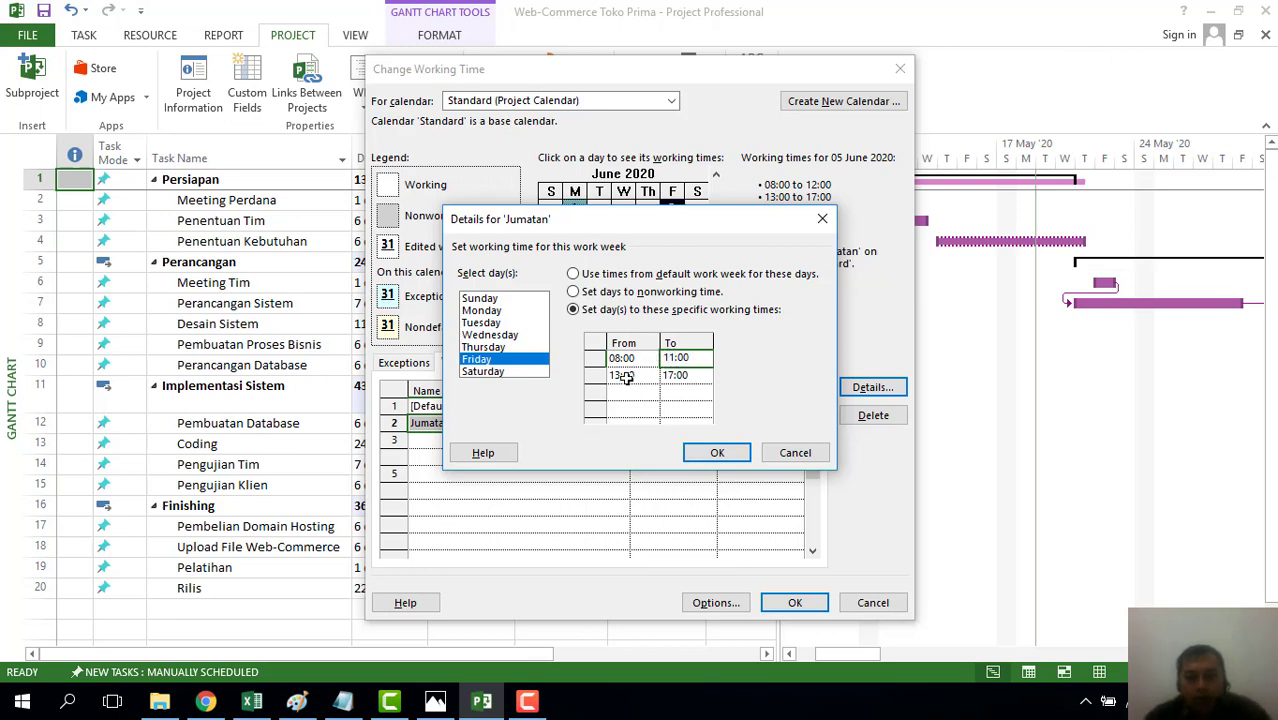
click(724, 455)
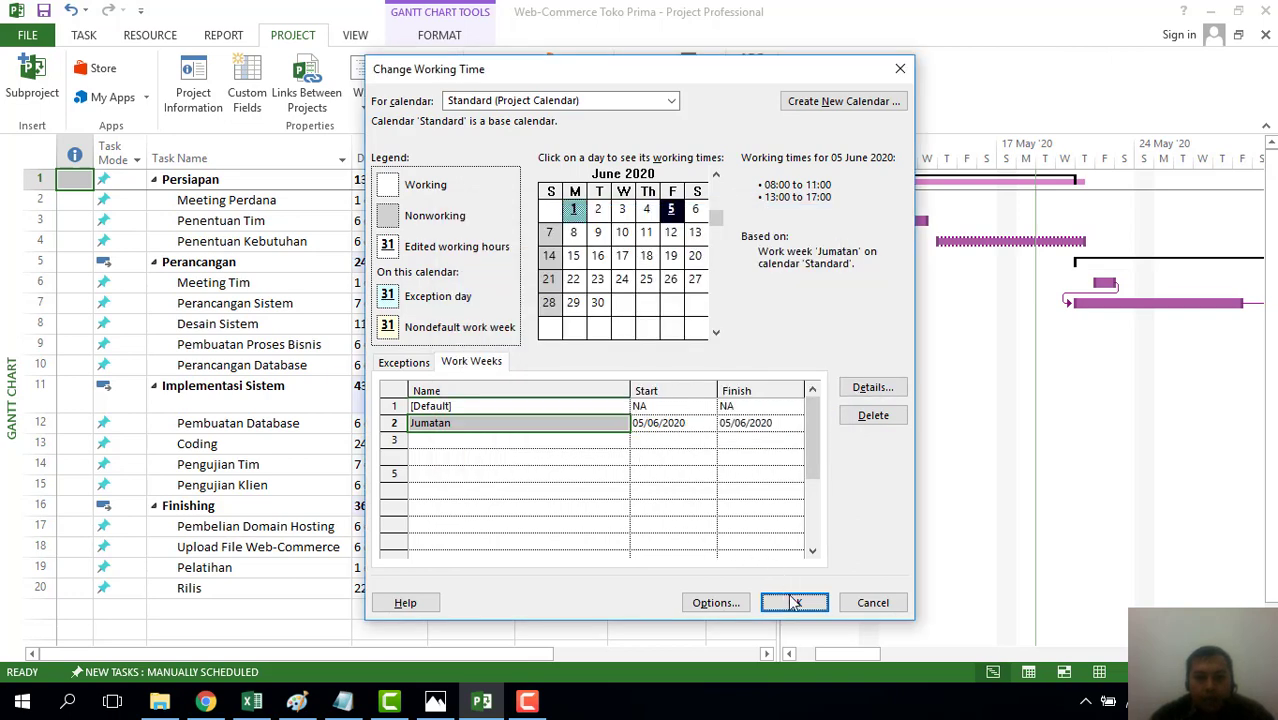
Step: Compare the working times of the first three Fridays in June 2020 and delete the Jumatan work week
click(671, 233)
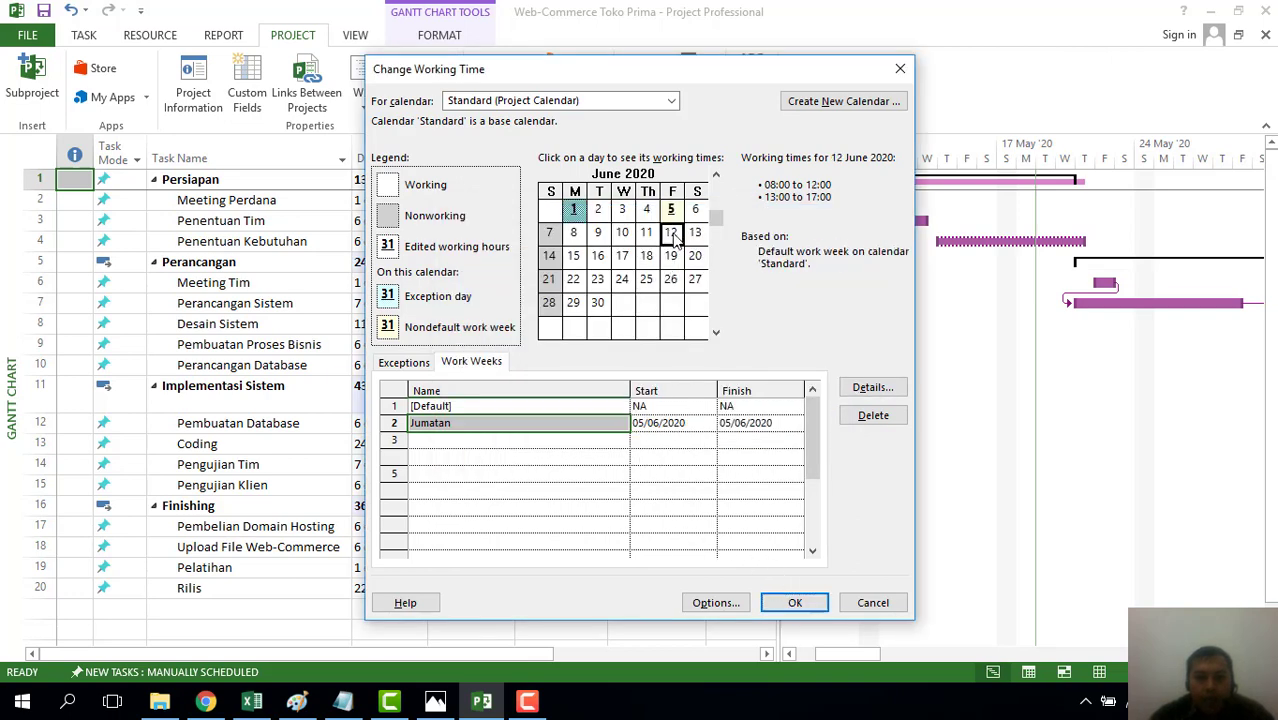
click(671, 210)
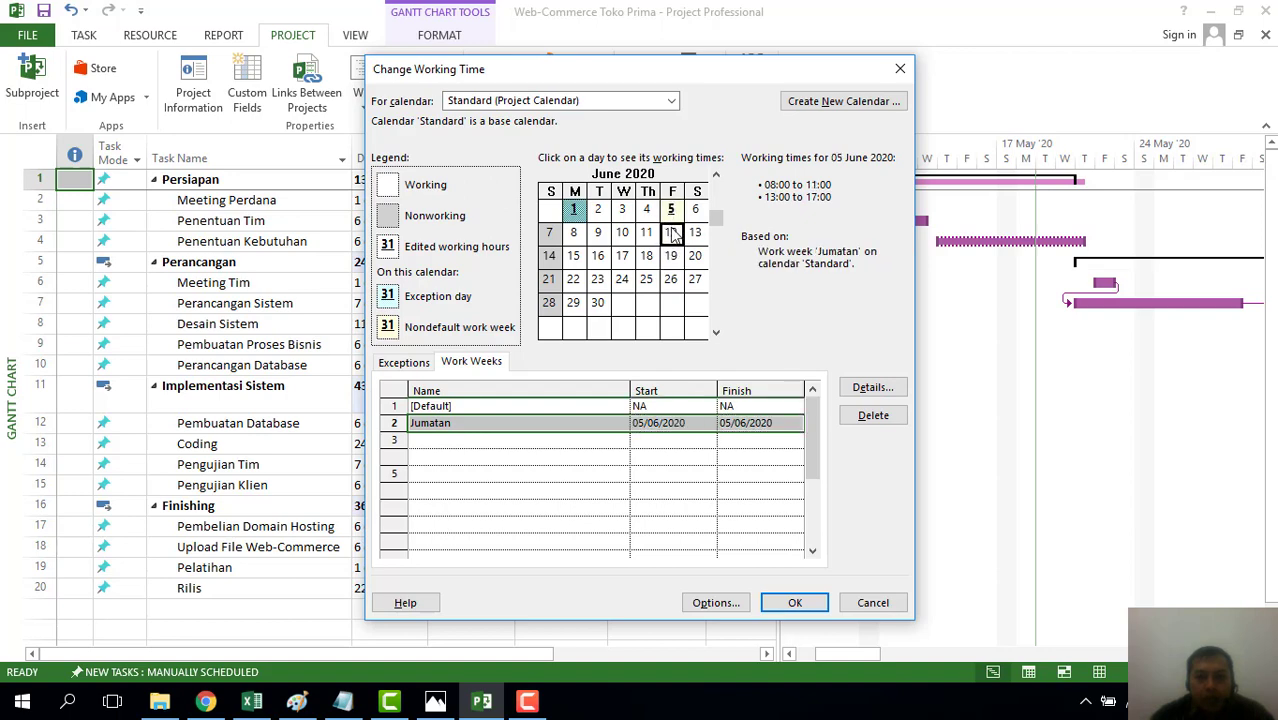
click(671, 234)
click(673, 256)
click(672, 212)
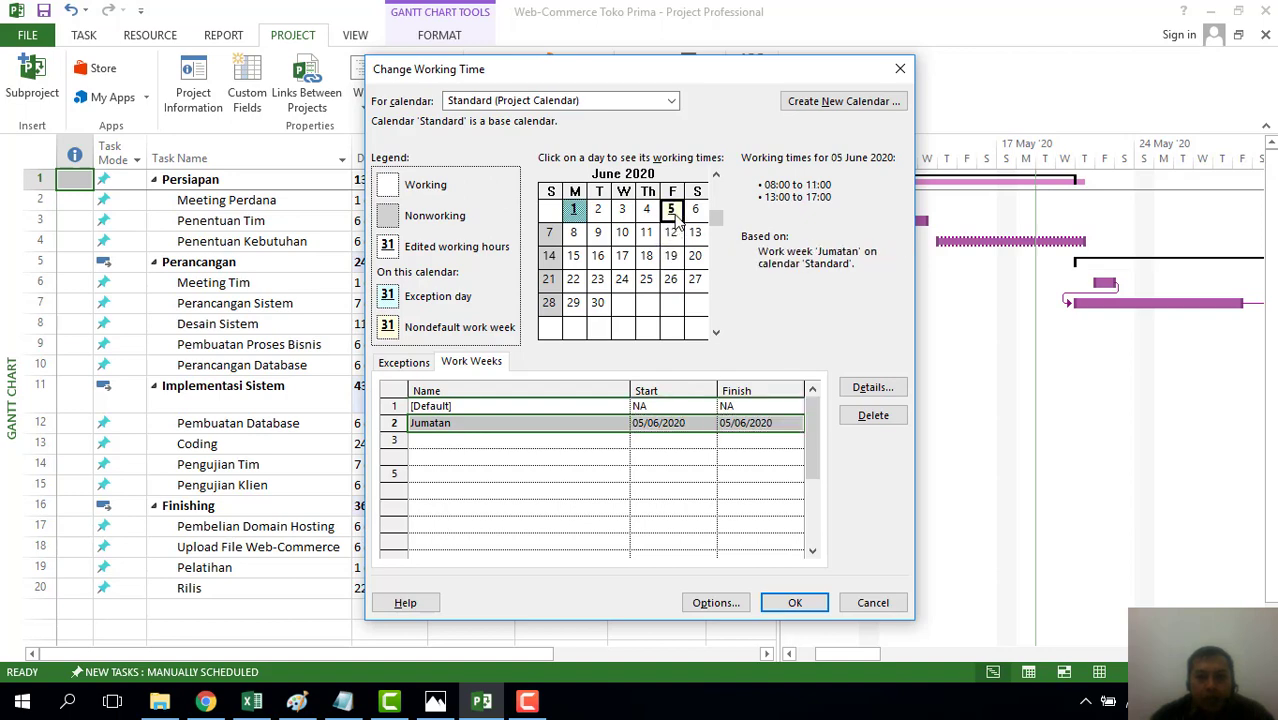
click(876, 416)
Step: Give Friday specific working times in the default work week, ending the morning shift at 11:00
click(572, 406)
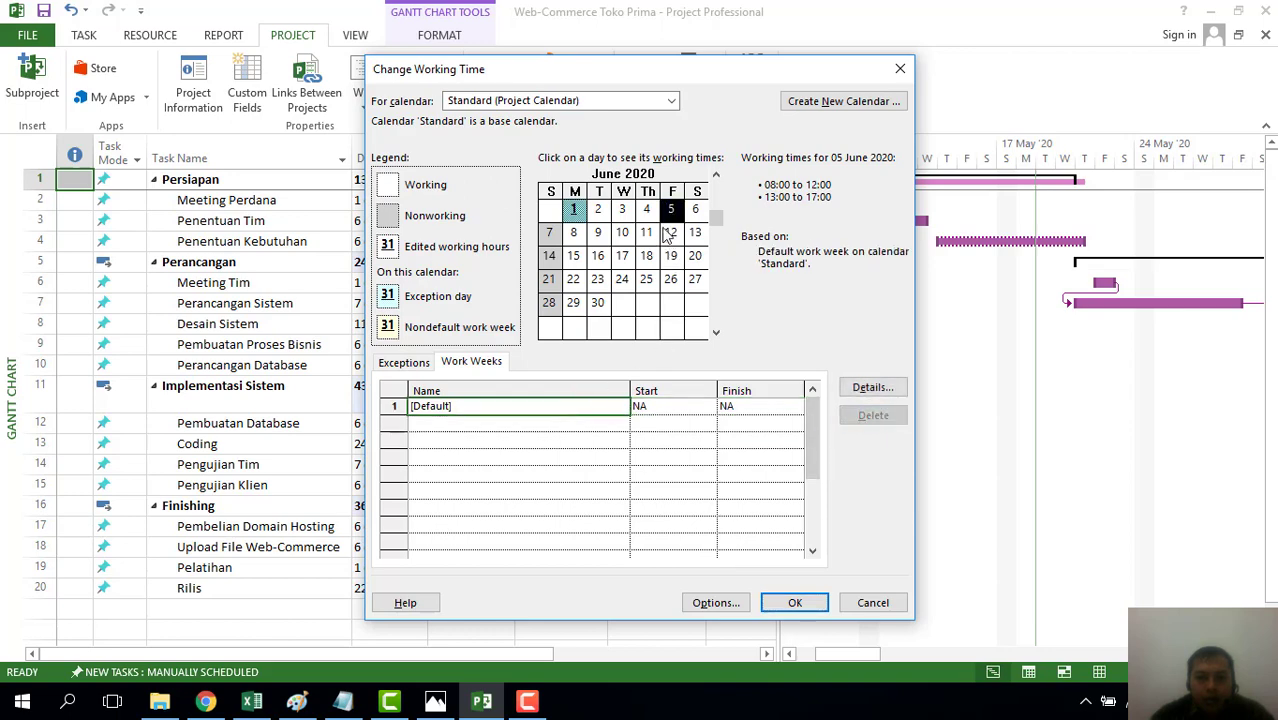
click(866, 387)
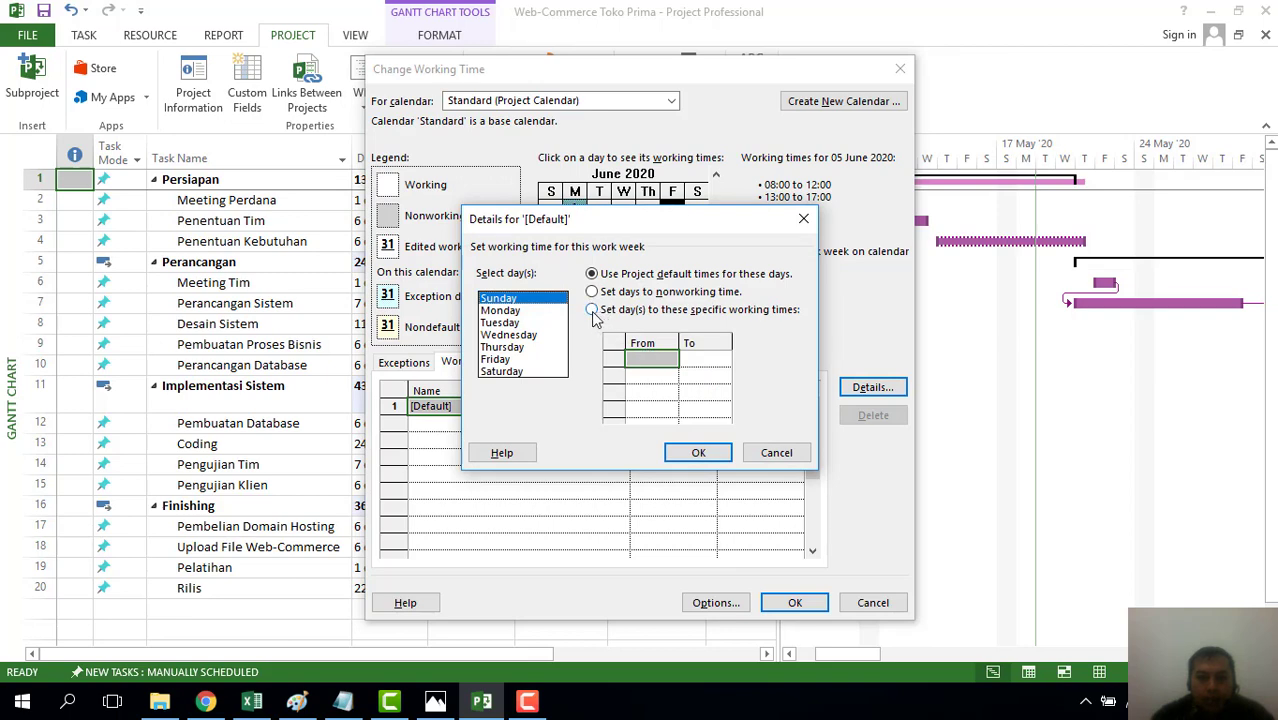
click(592, 311)
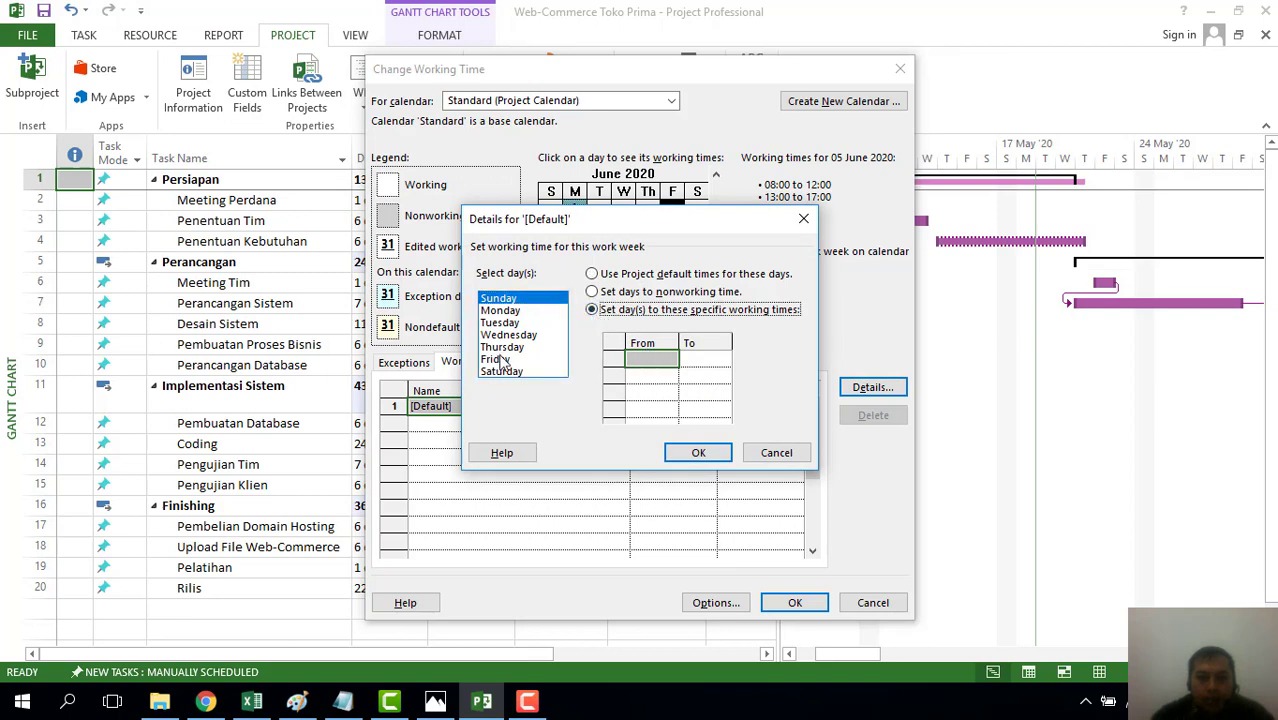
click(496, 359)
click(636, 312)
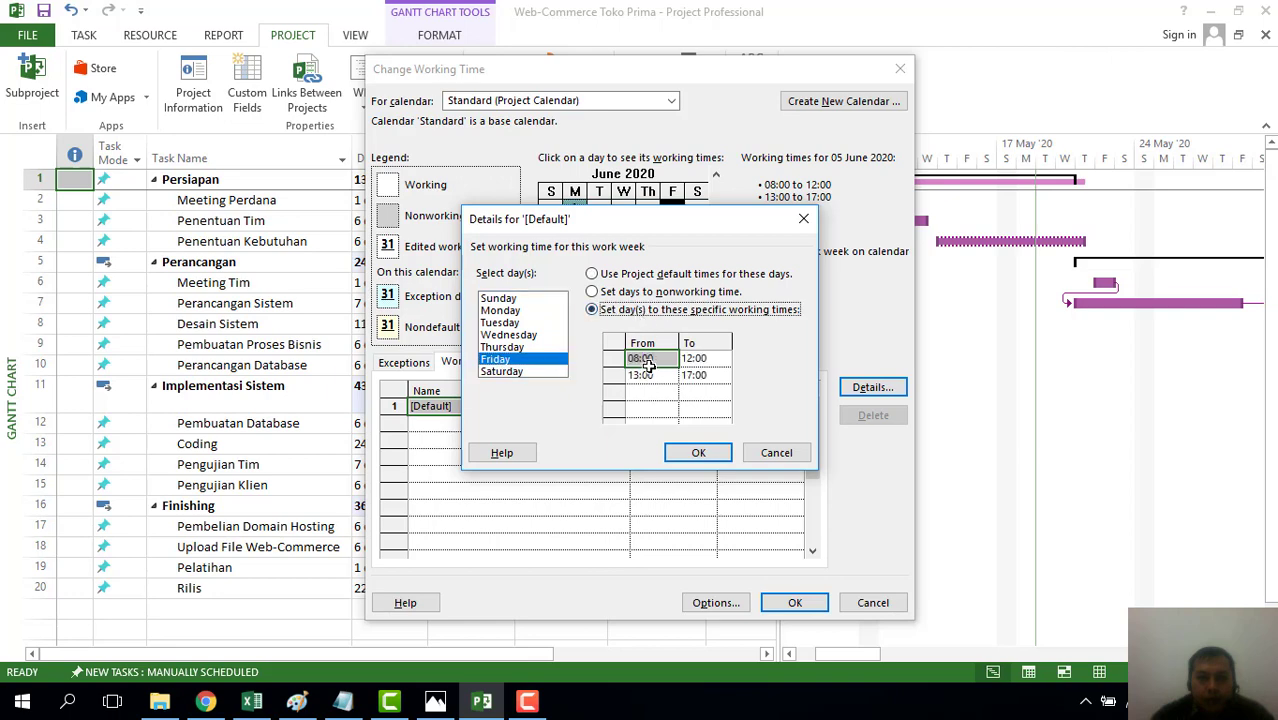
click(705, 357)
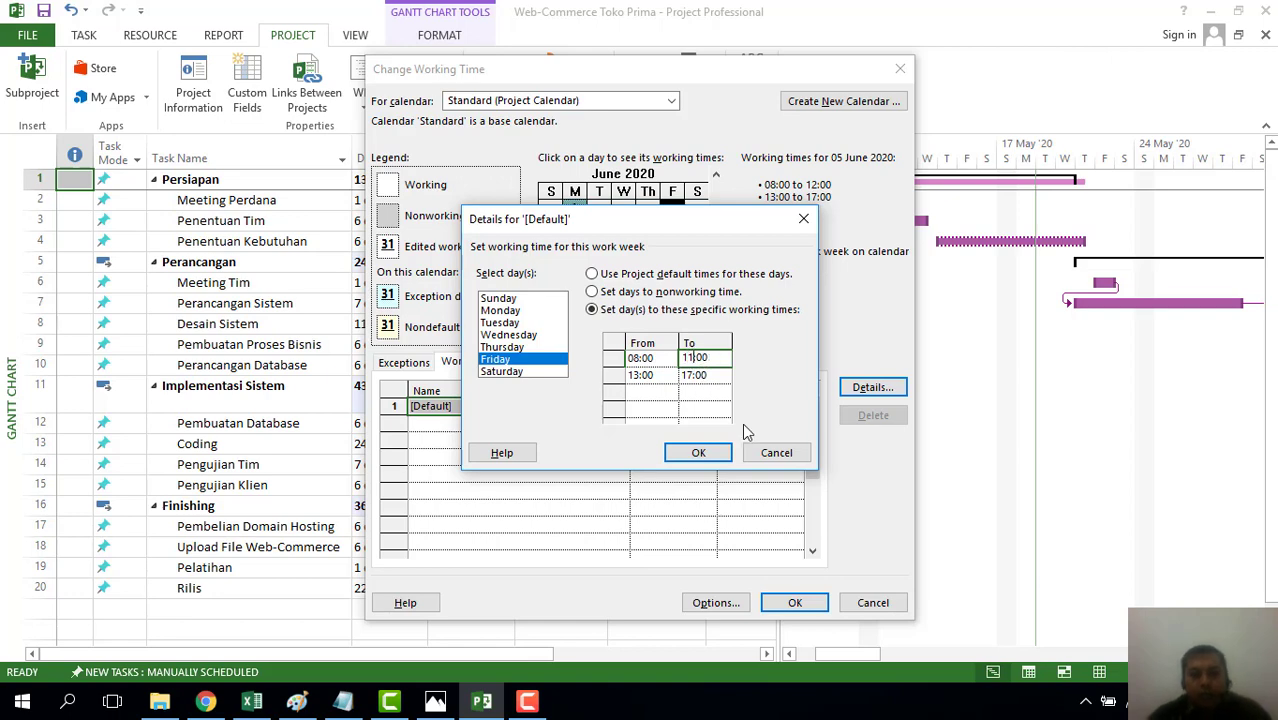
click(698, 453)
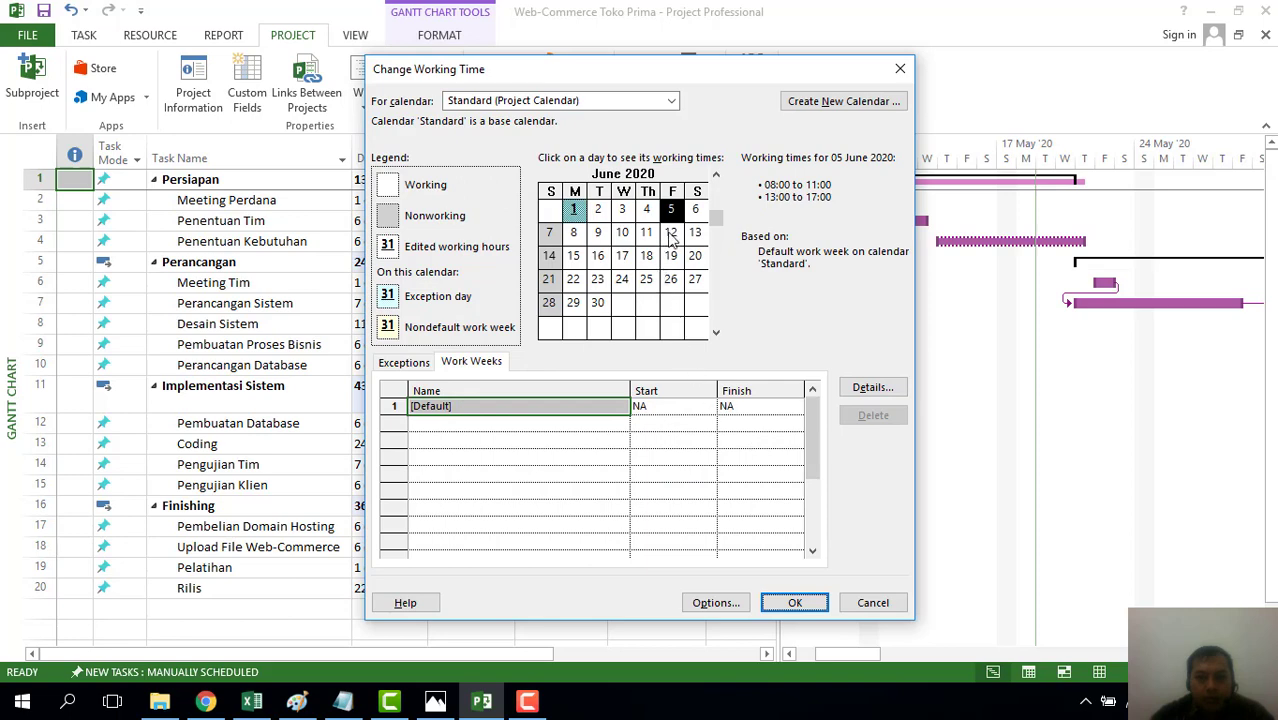
Step: Check the working times of each Friday in June 2020 on the project calendar
click(671, 232)
click(671, 256)
click(672, 230)
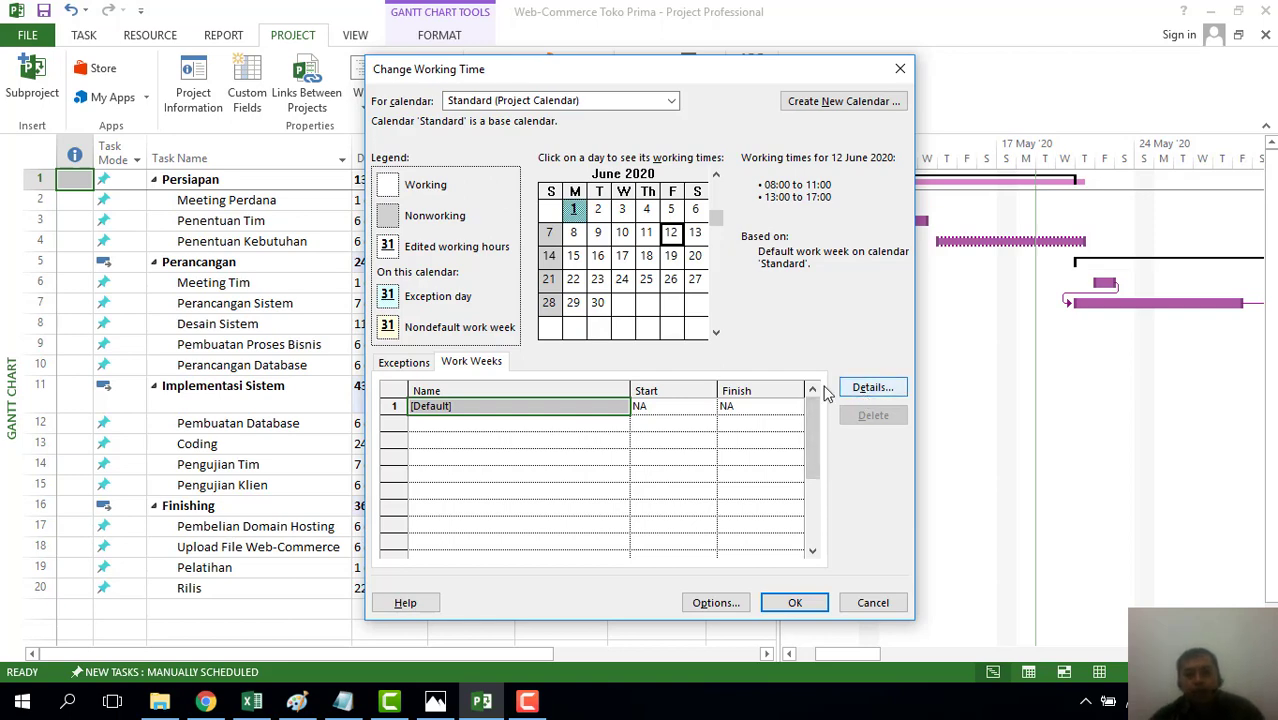
click(671, 209)
click(671, 232)
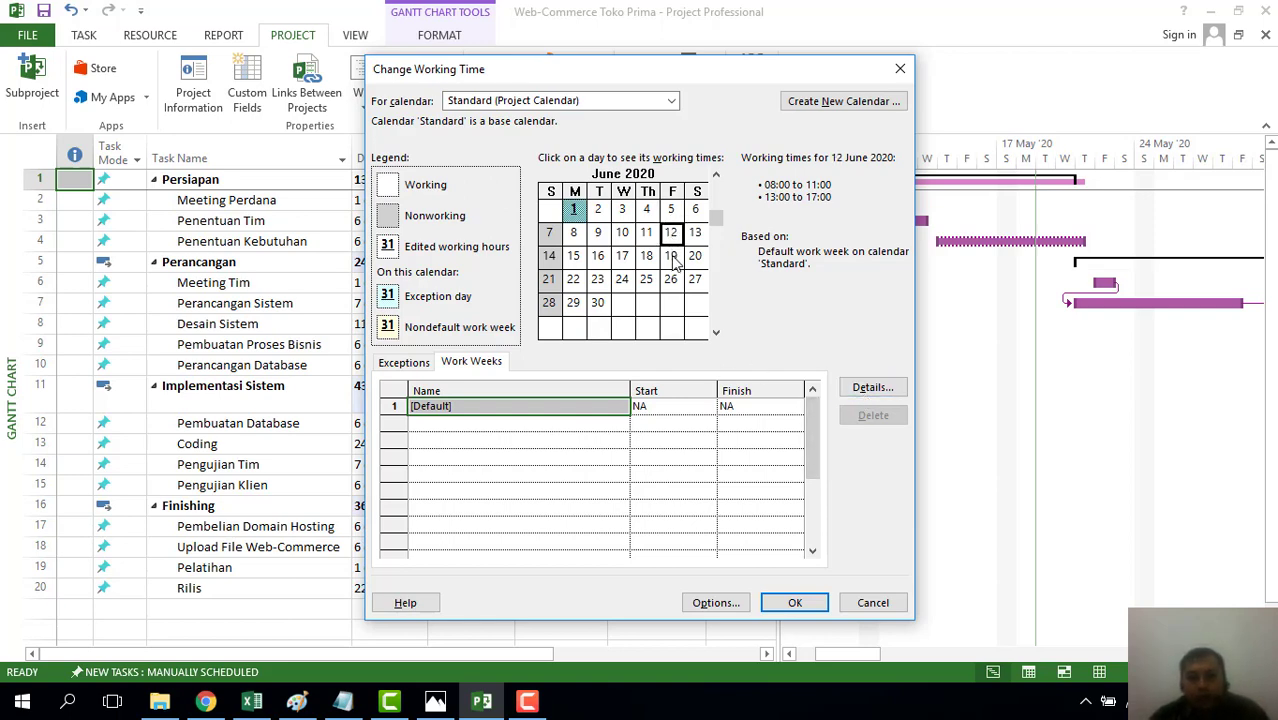
click(671, 256)
click(671, 279)
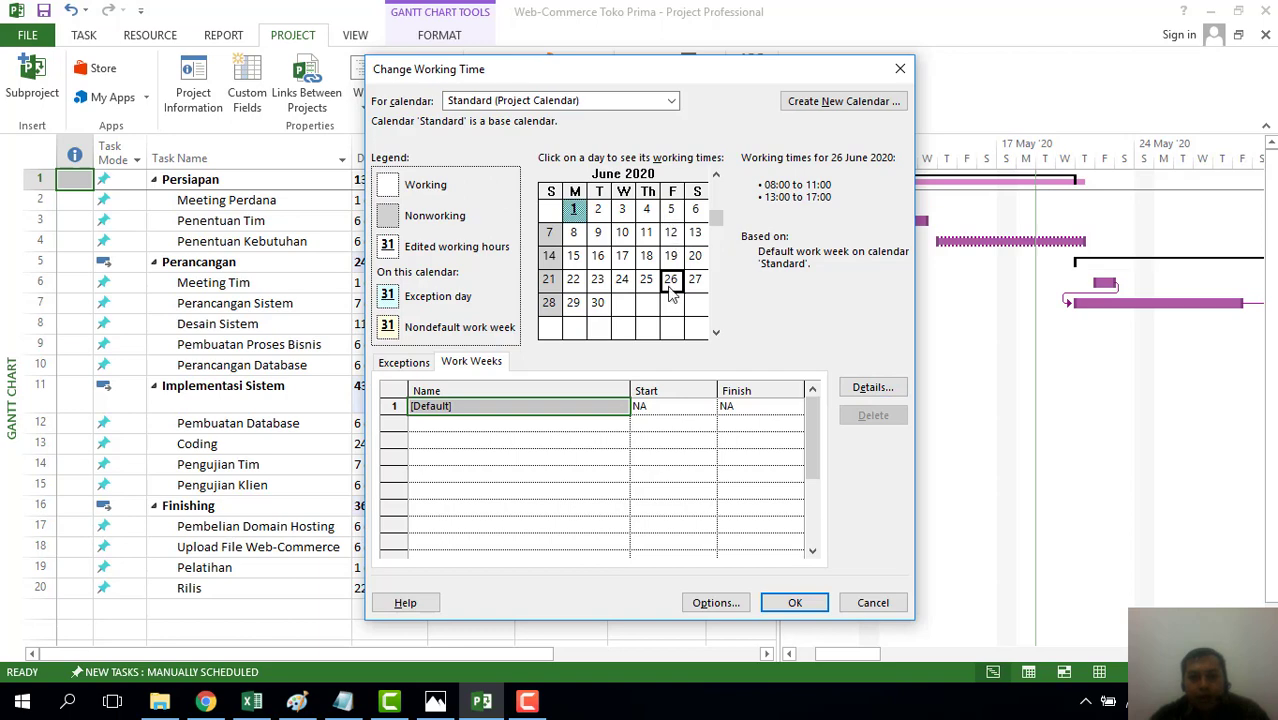
Step: Check the working times of each Friday in May 2020 and return to the list of calendar exceptions
click(716, 177)
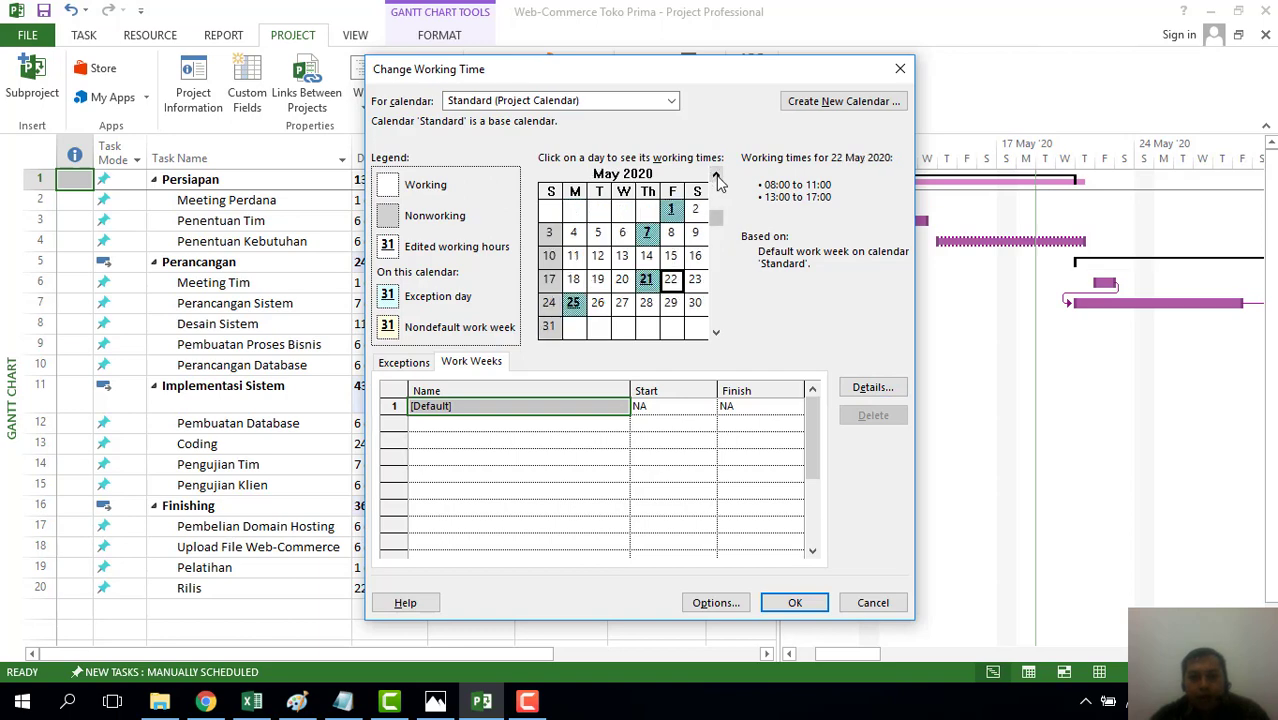
click(671, 210)
click(672, 233)
click(674, 257)
click(675, 280)
click(676, 303)
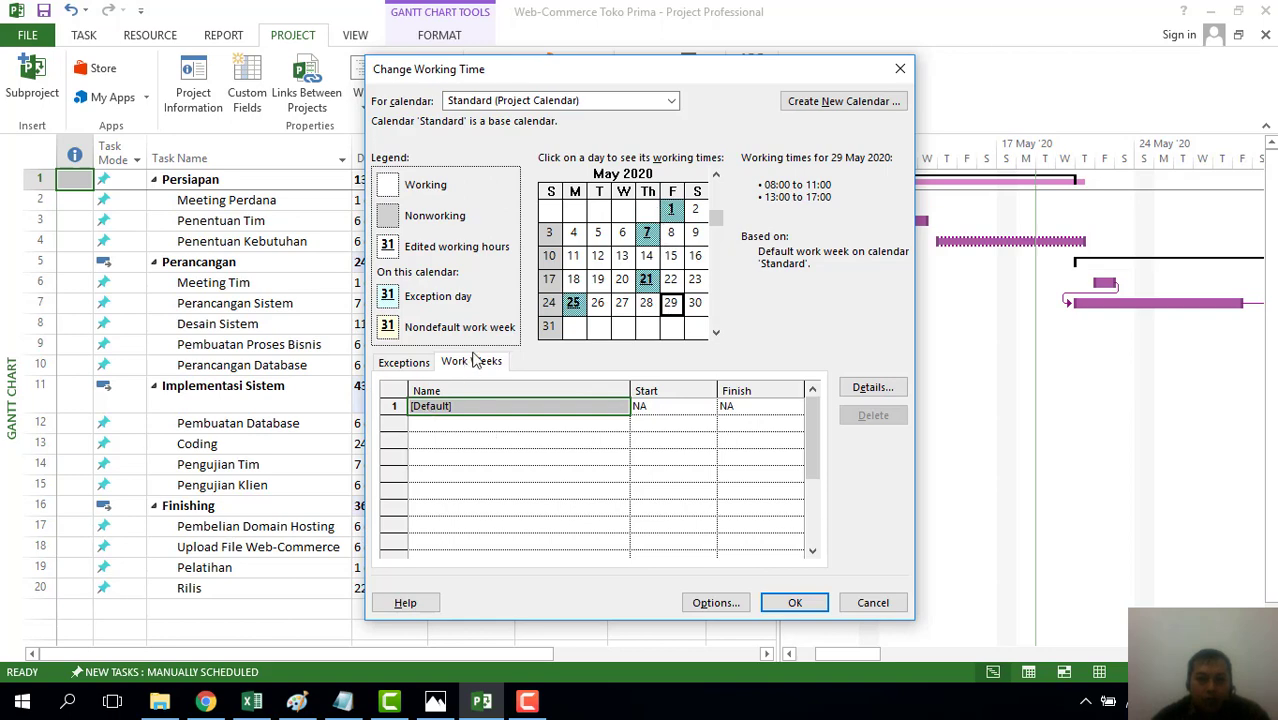
click(402, 363)
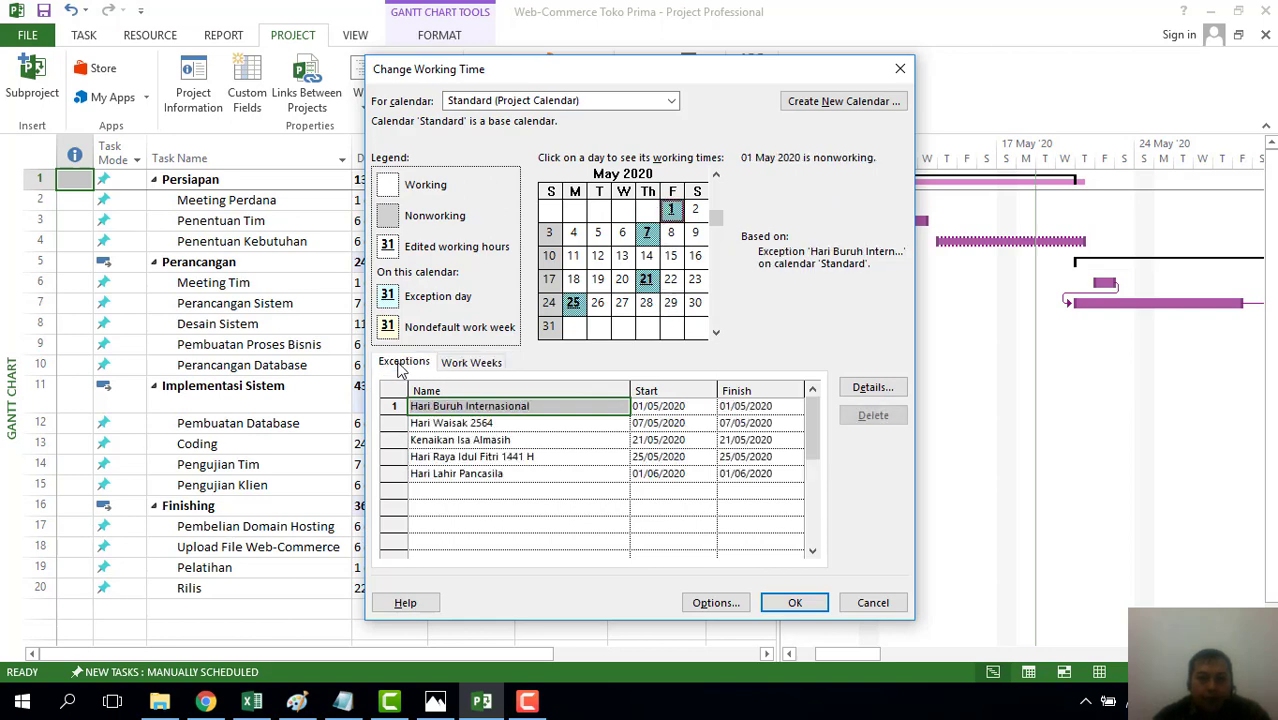
Step: Review the holiday exceptions in the list and the Saturday working times in May and June 2020 on the project calendar
click(460, 456)
click(460, 423)
click(462, 441)
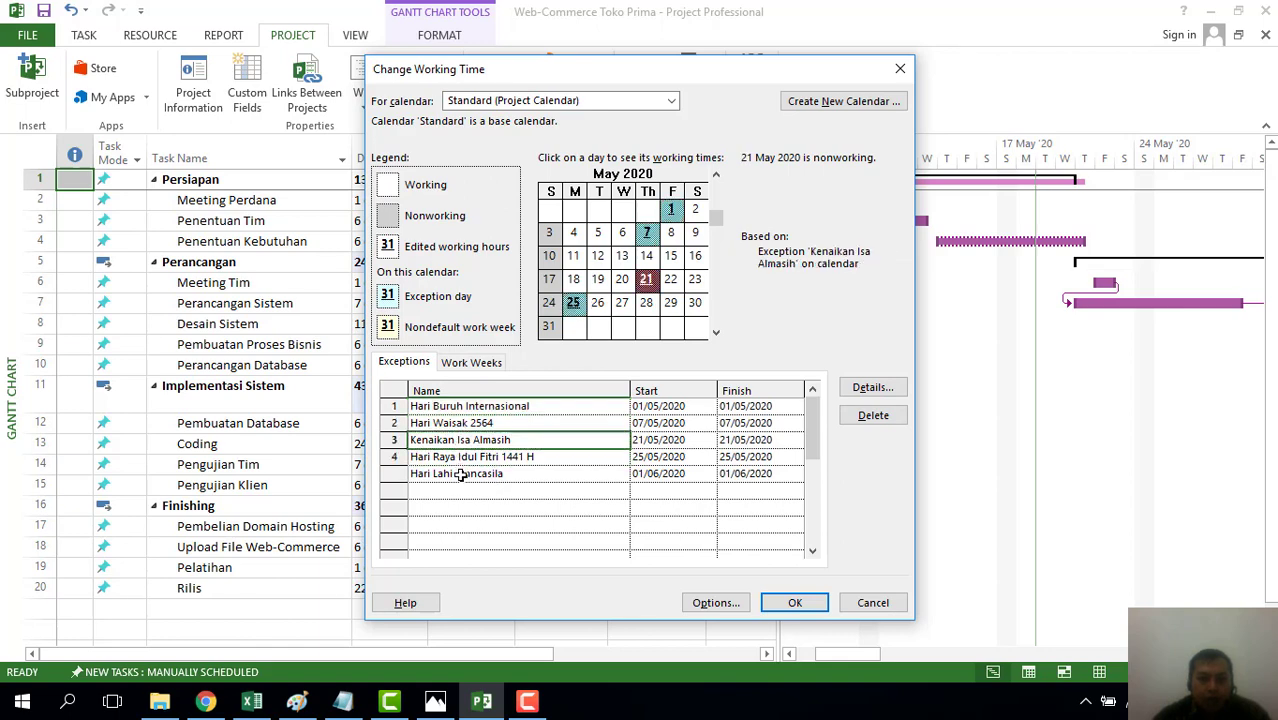
click(459, 473)
click(540, 541)
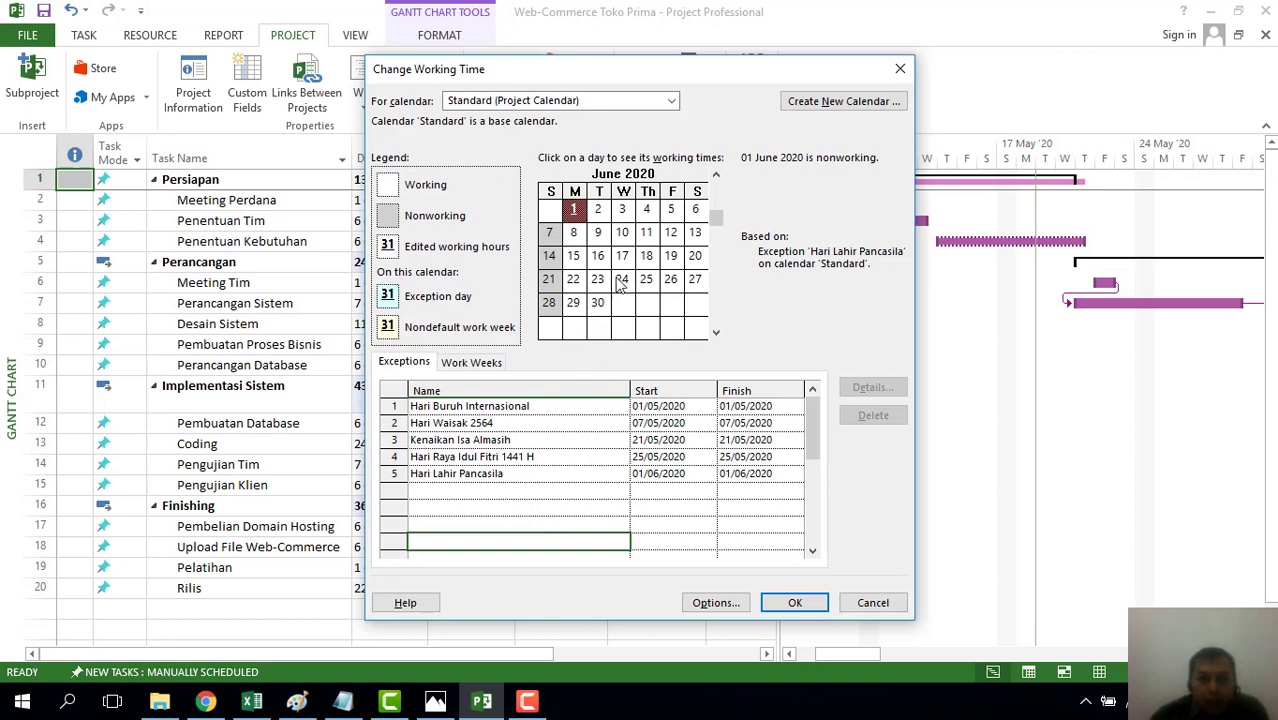
click(695, 280)
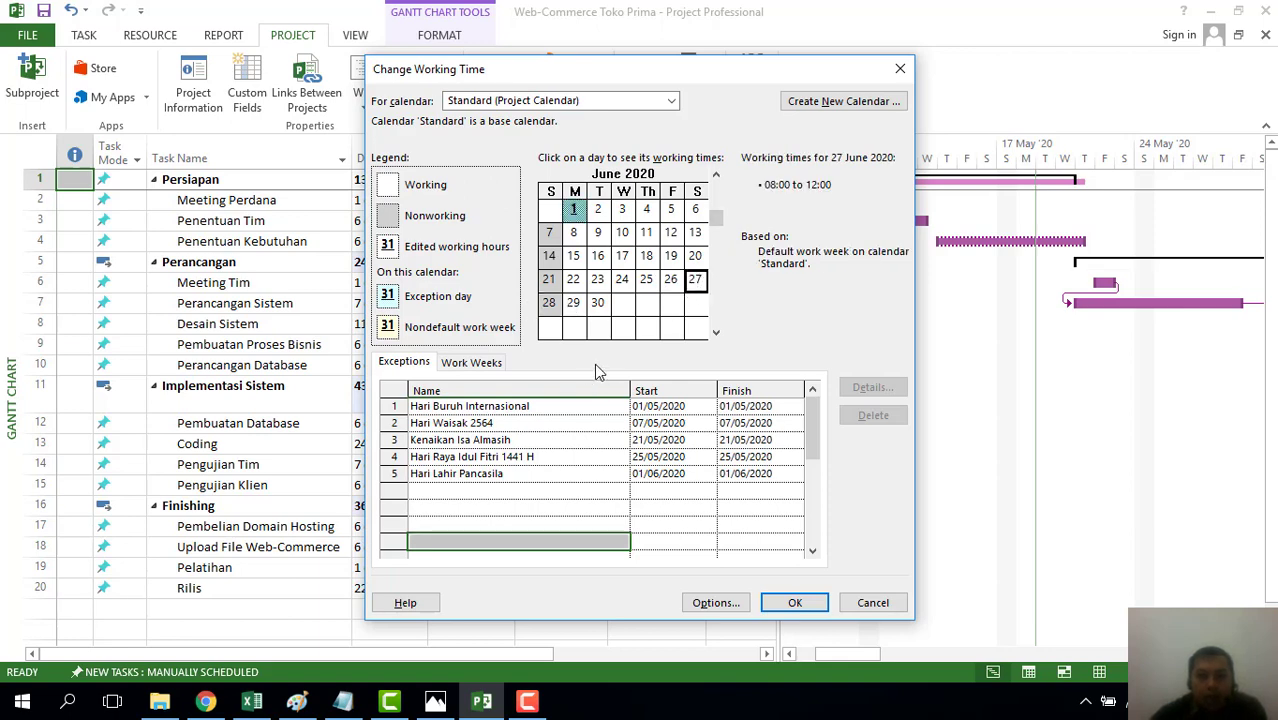
click(714, 175)
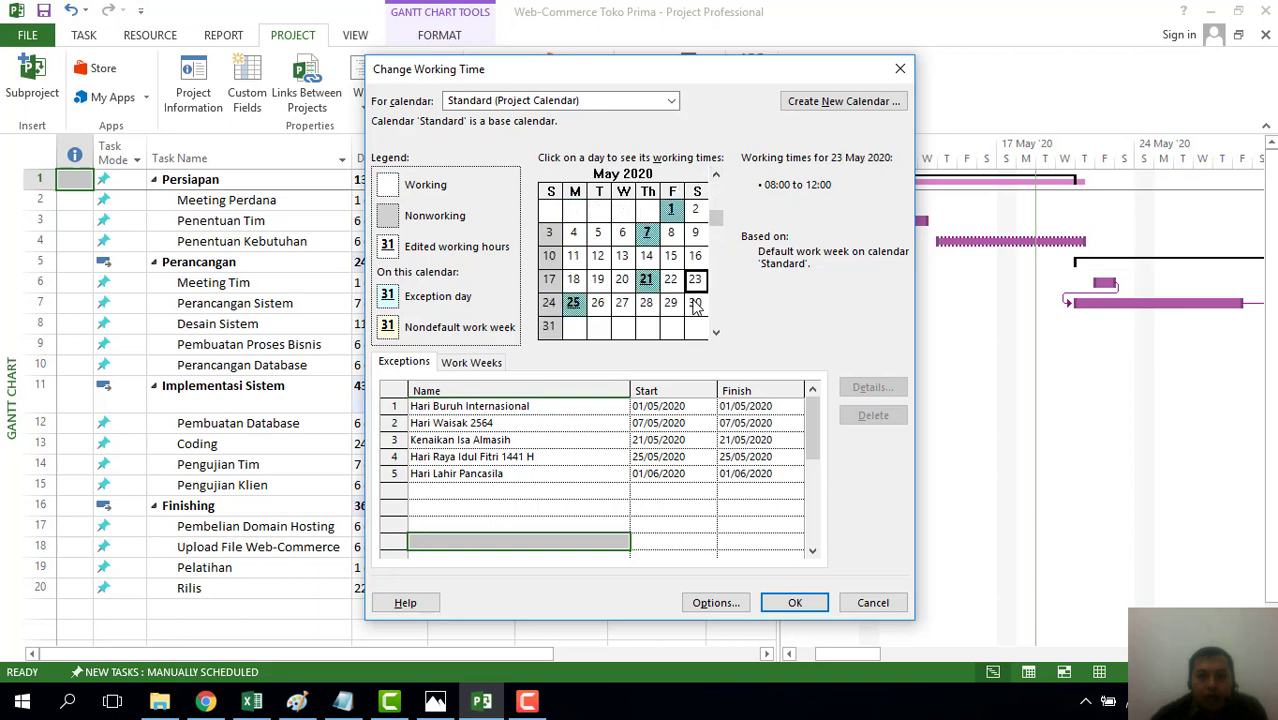
click(716, 332)
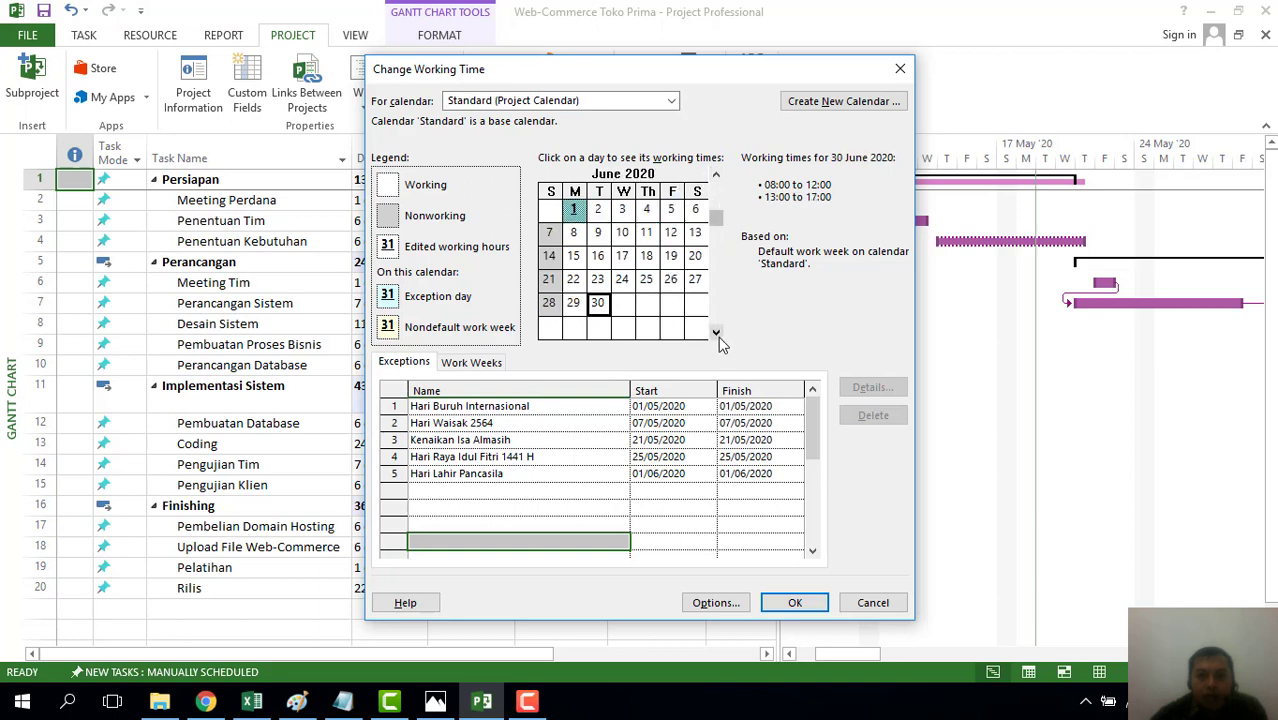
Step: Add a calendar exception named Lembur on Saturday 6 June 2020
click(695, 210)
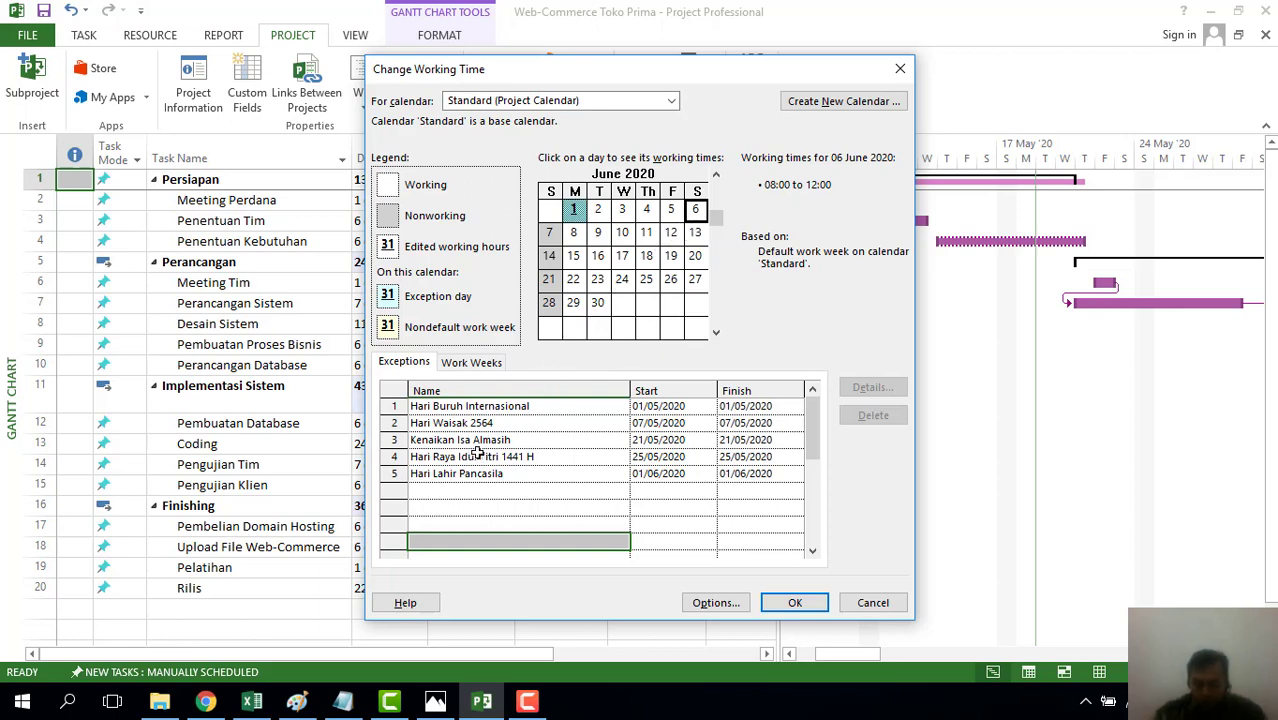
click(481, 490)
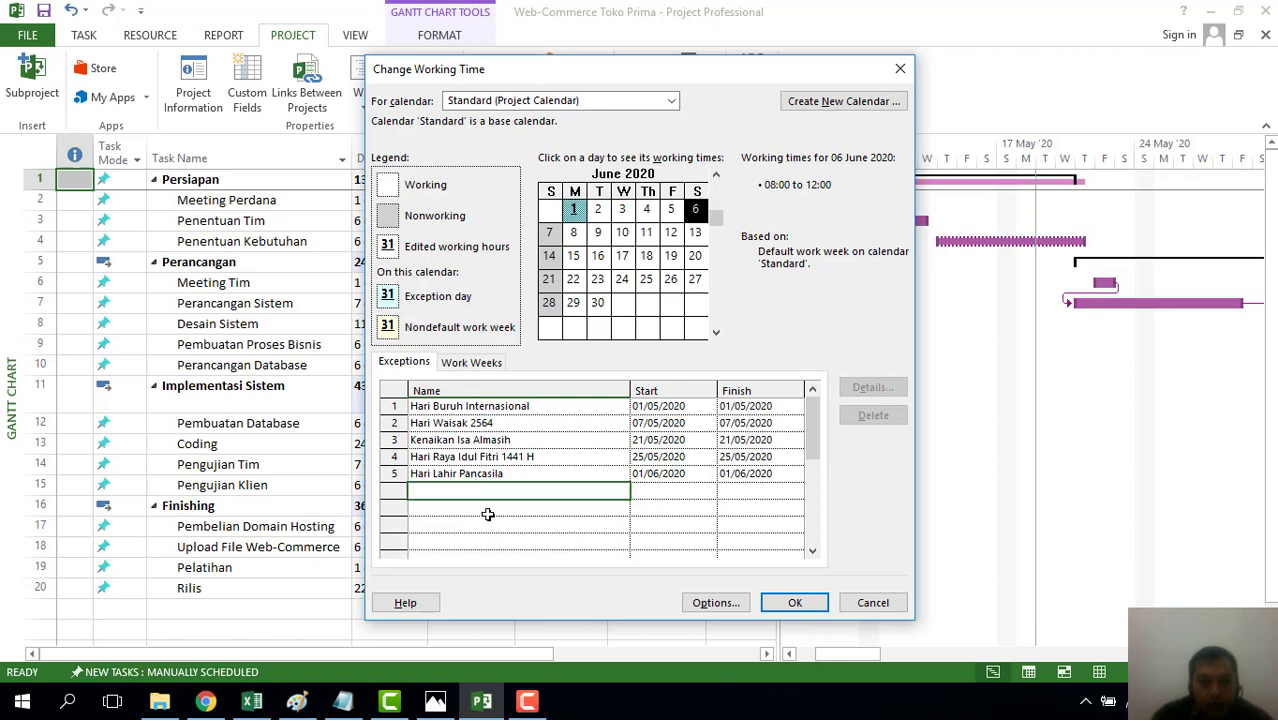
text(Le)
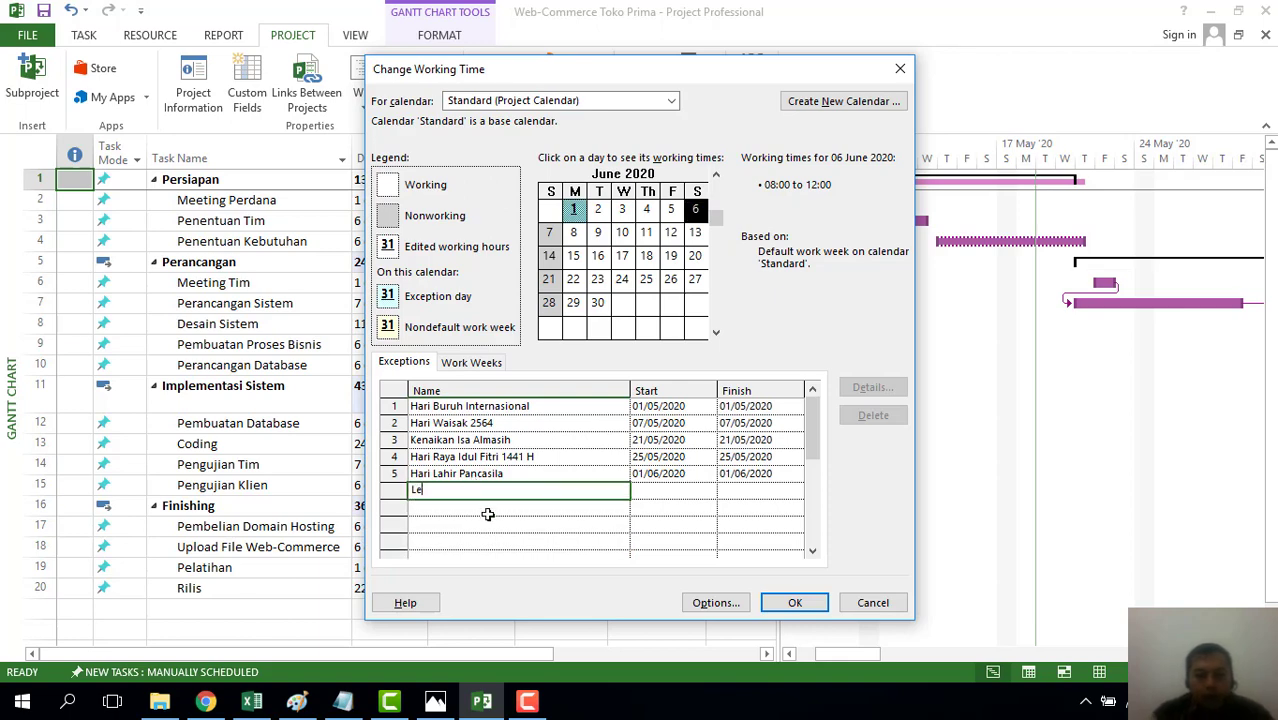
text(mbur)
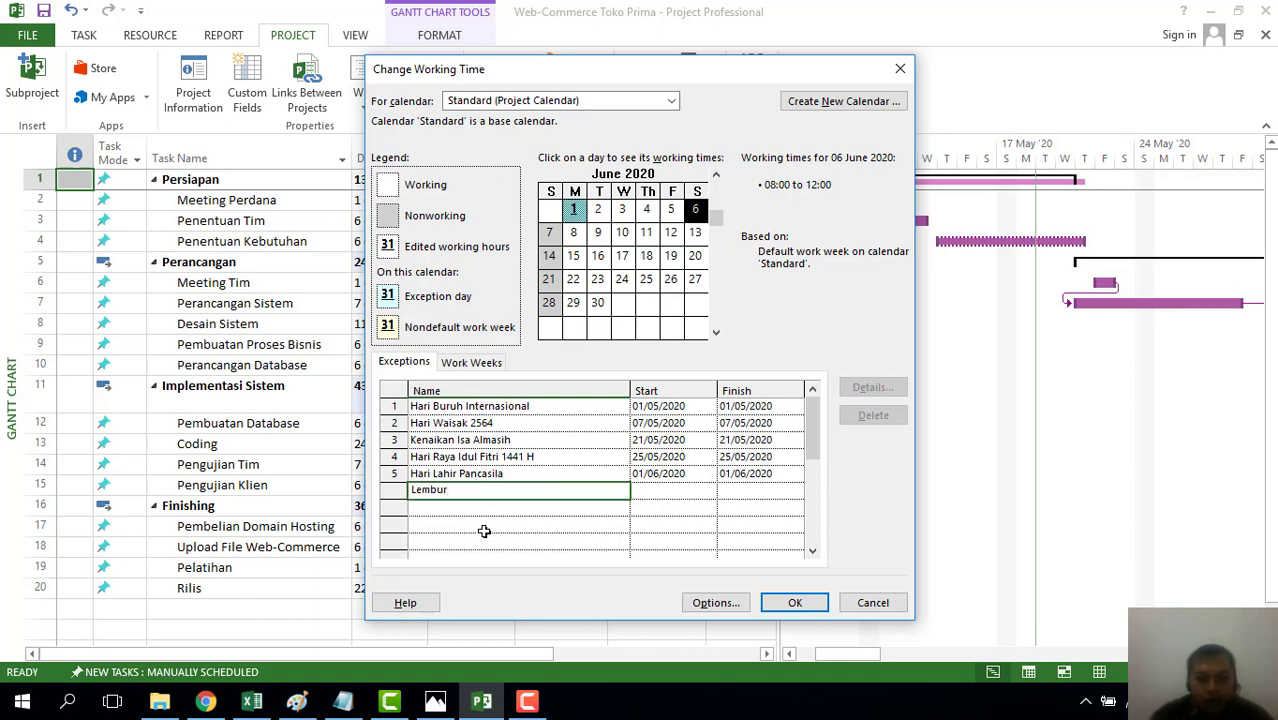
click(513, 521)
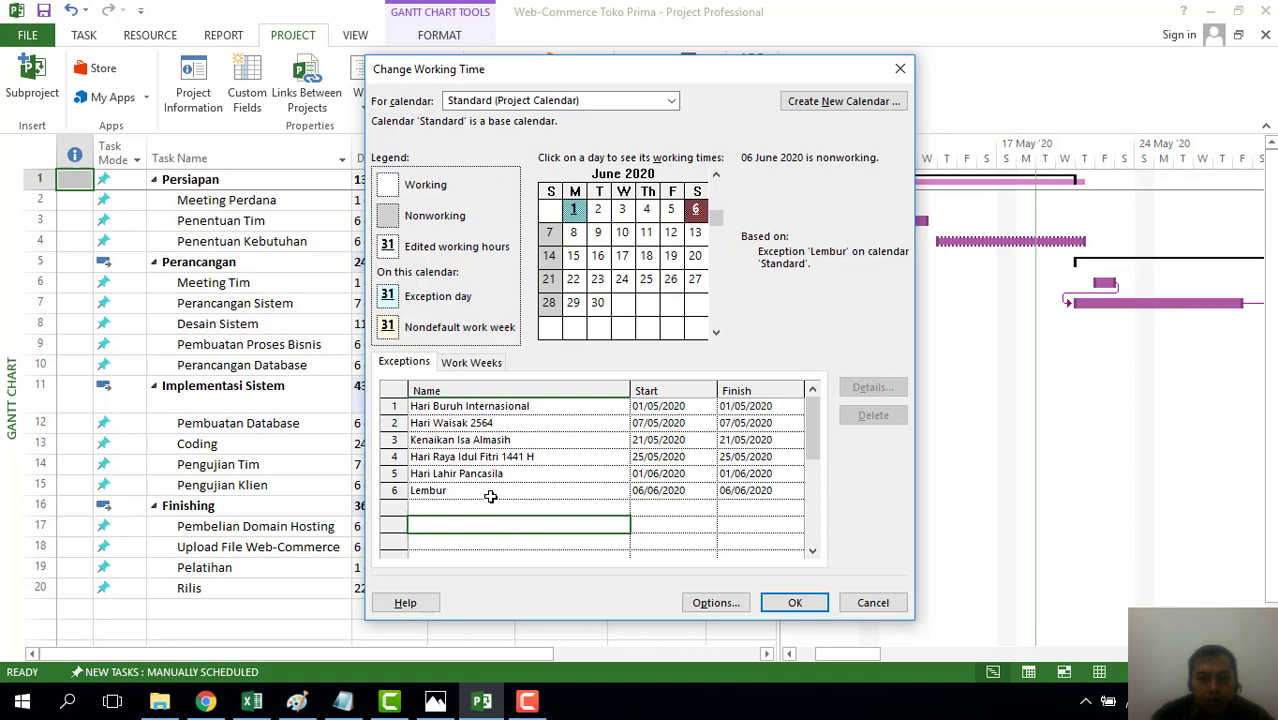
Step: Make the Lembur exception a working day with shifts from 08:00 to 12:00 and 13:00 to 20:00
click(513, 490)
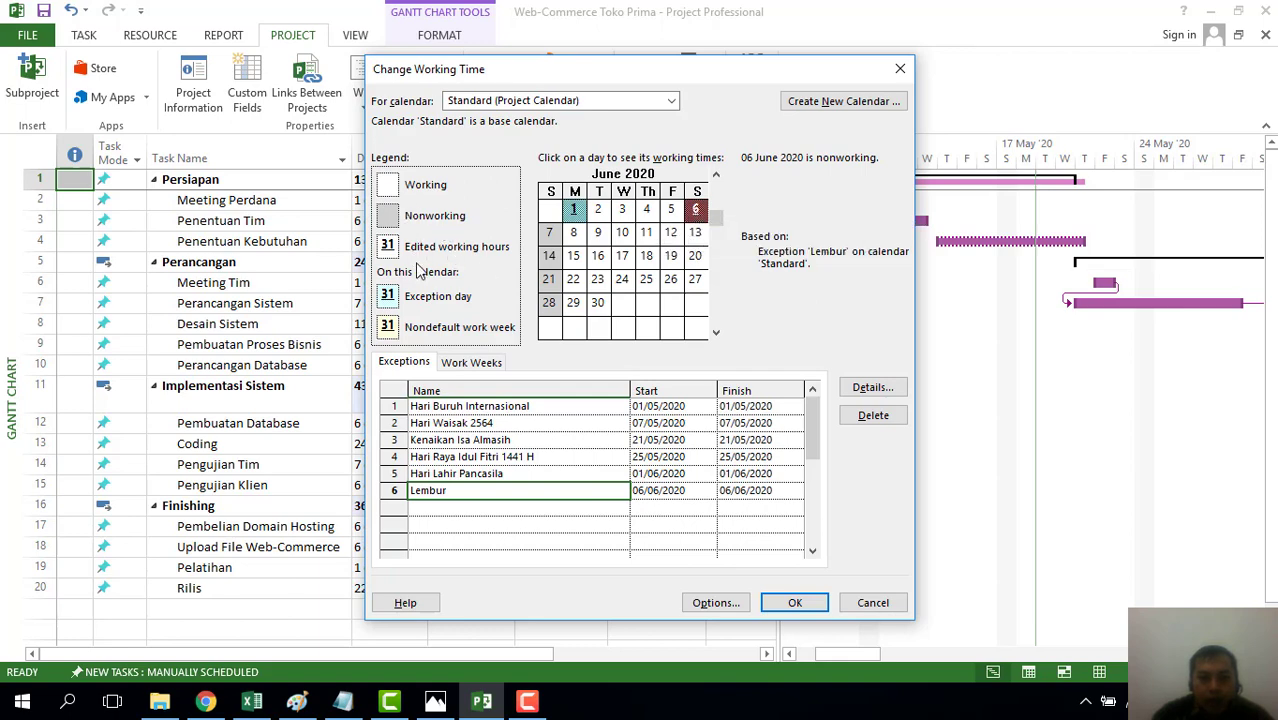
click(870, 388)
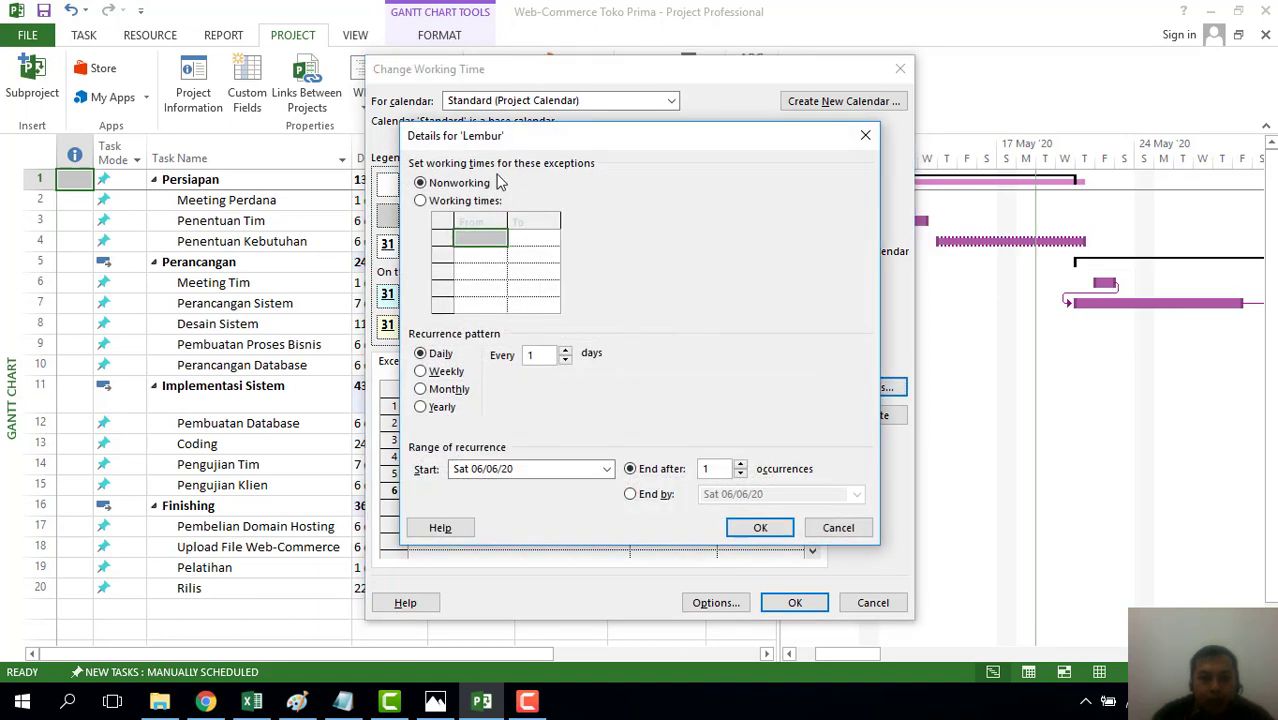
click(466, 201)
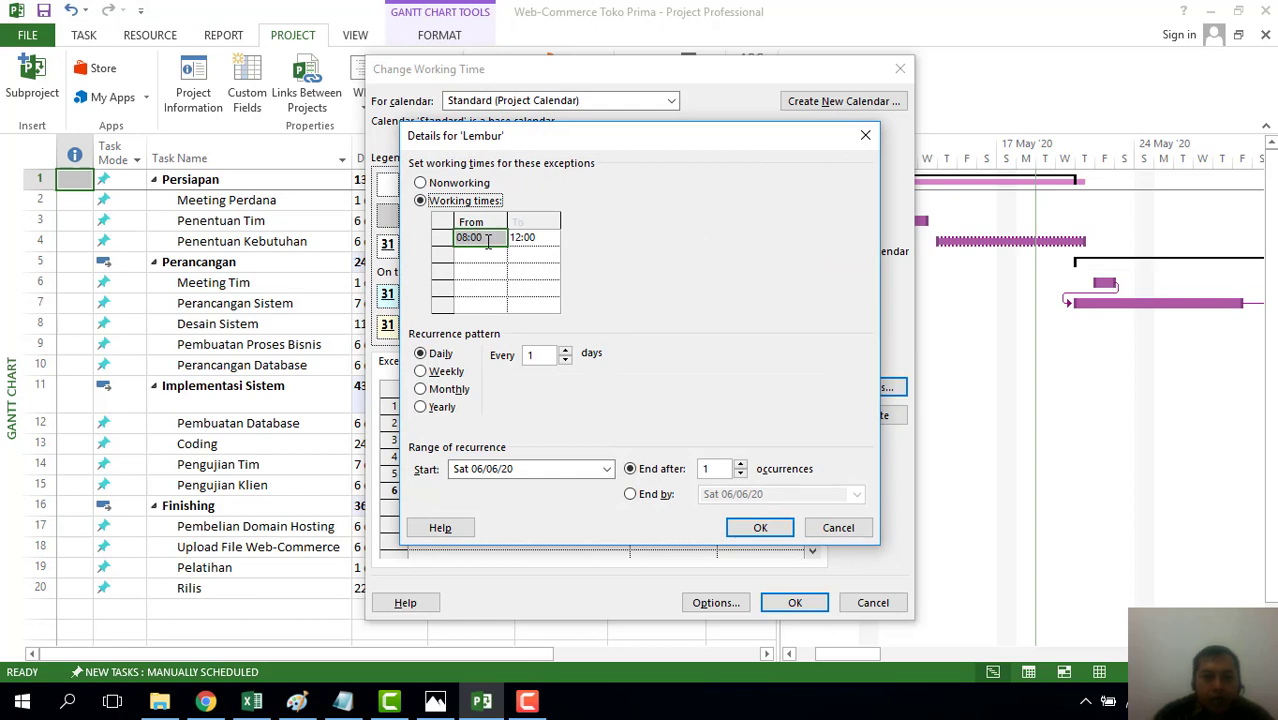
drag(635, 139, 950, 112)
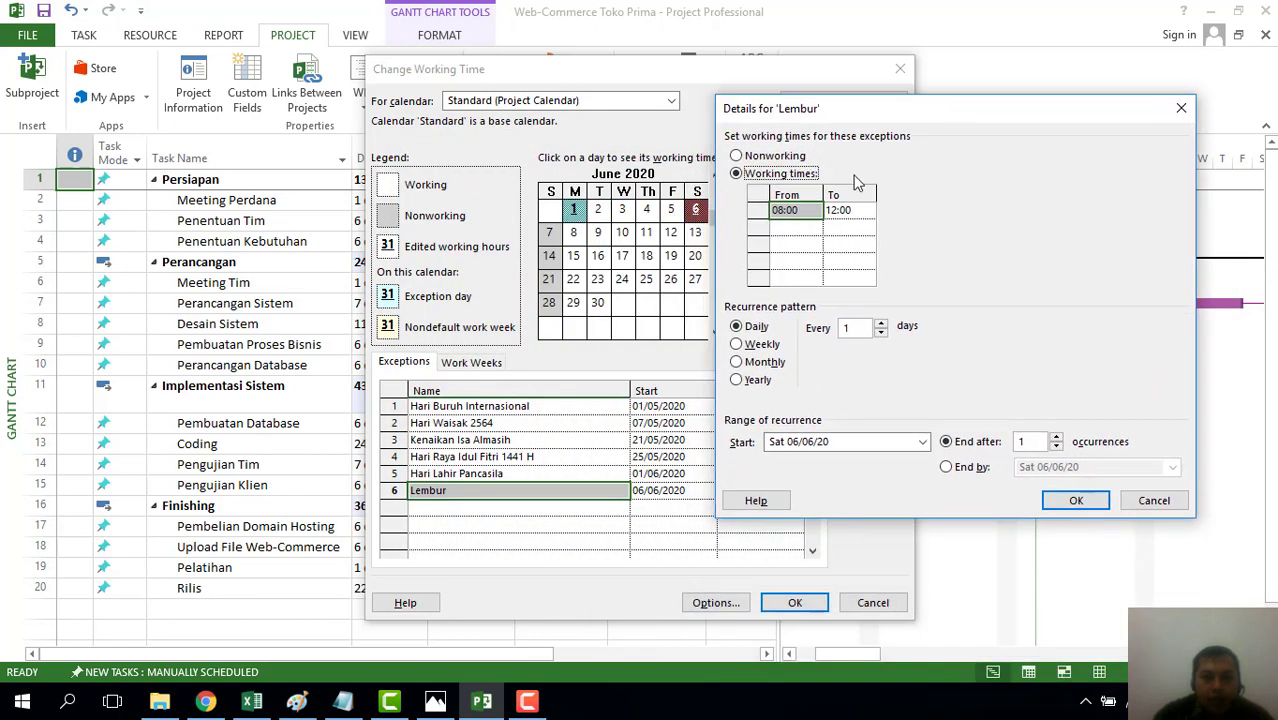
click(790, 228)
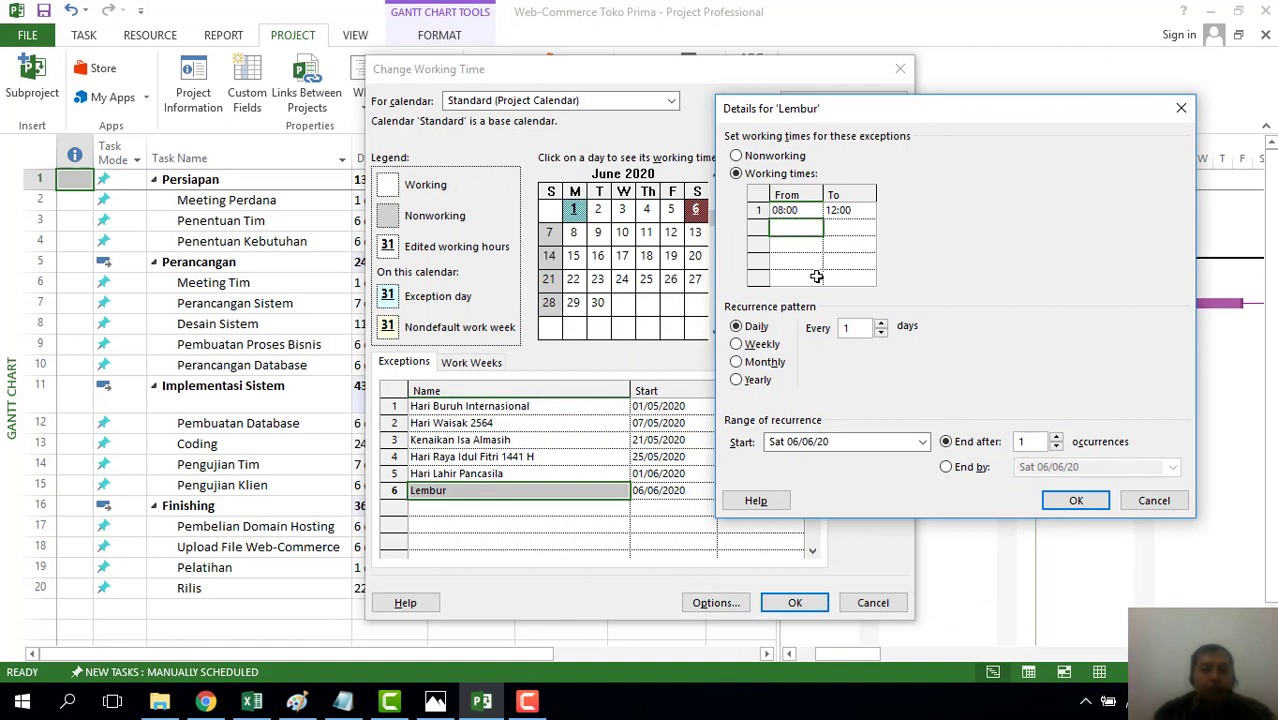
text(13:00)
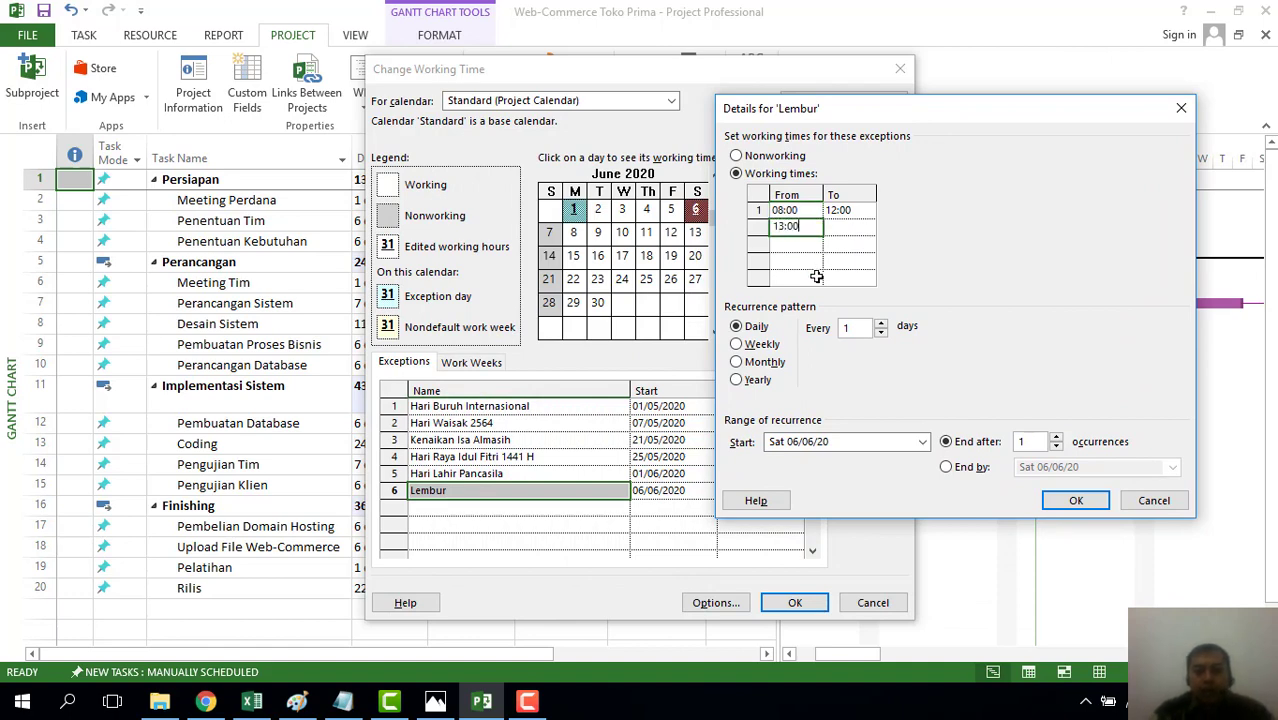
click(862, 233)
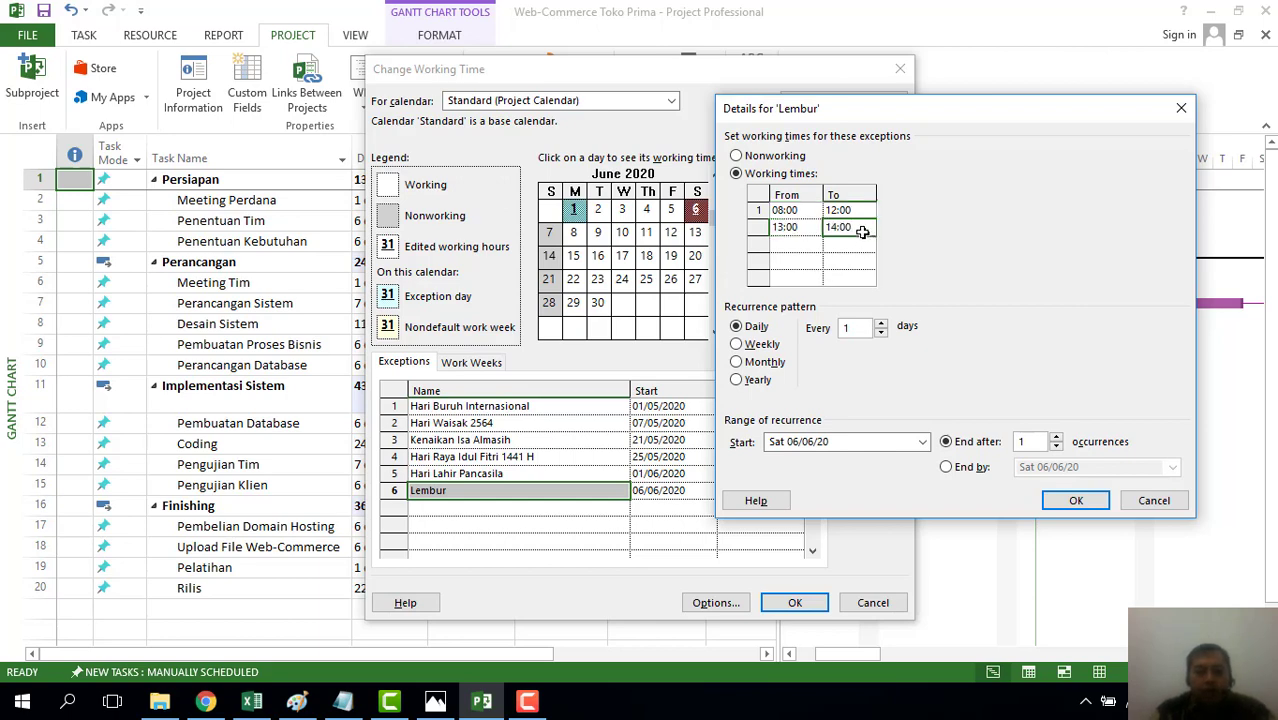
text(20:00)
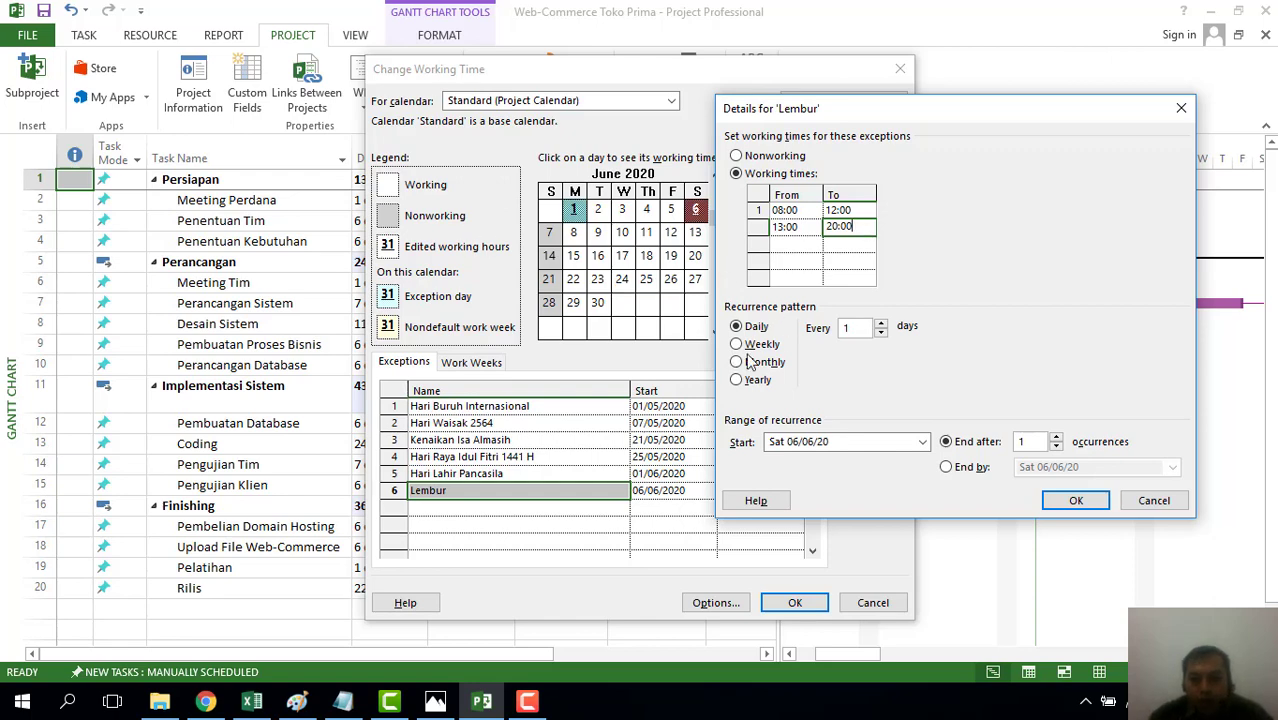
click(1077, 502)
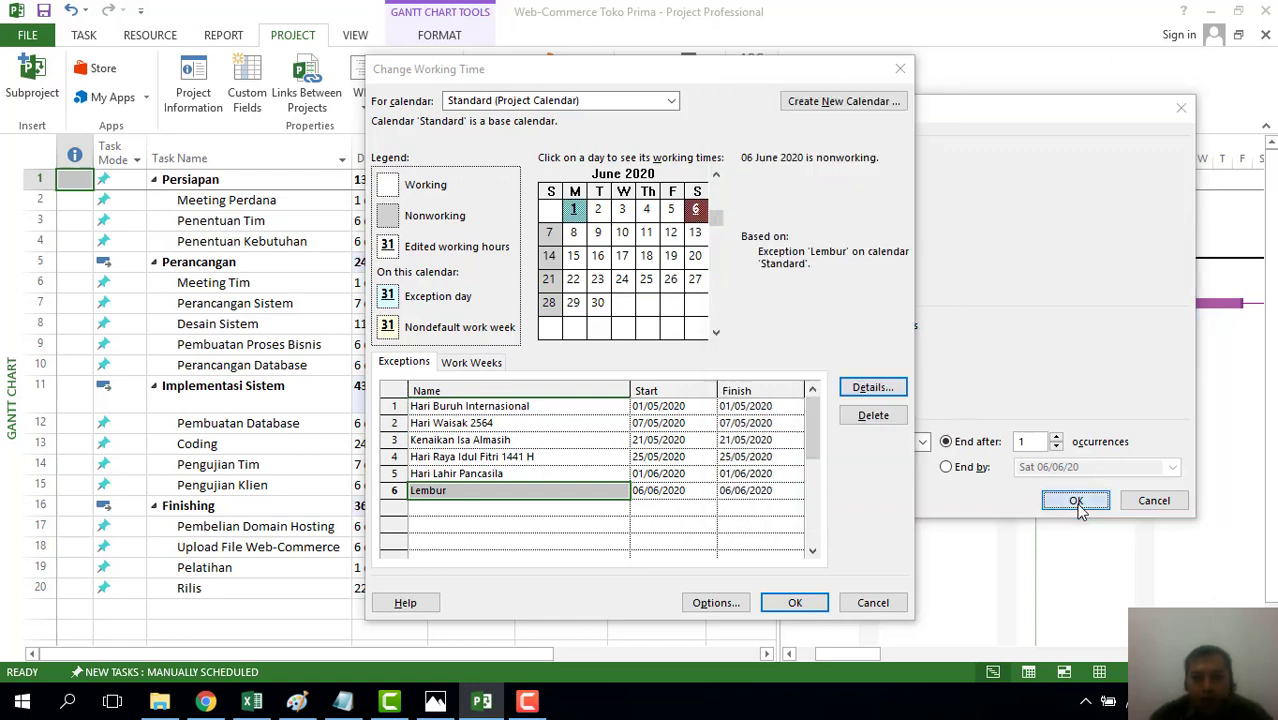
Step: Check the working times of 6 June 2020 on the Standard calendar
click(565, 423)
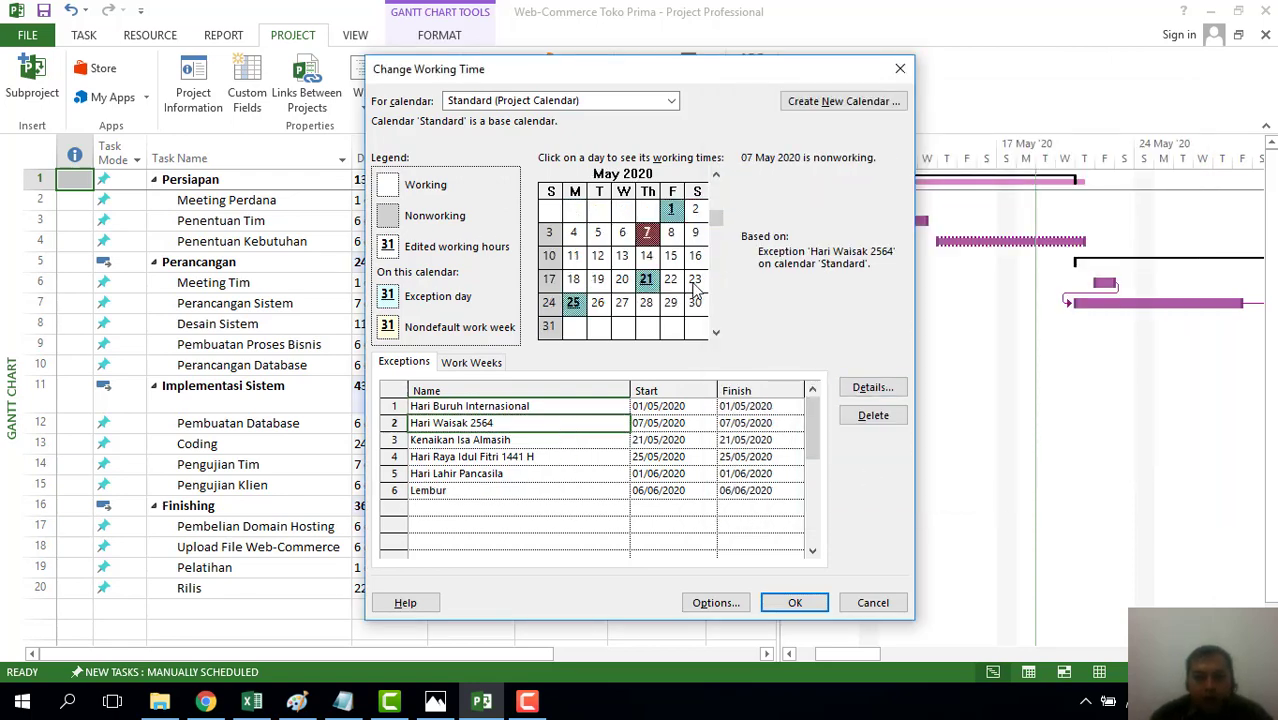
click(716, 332)
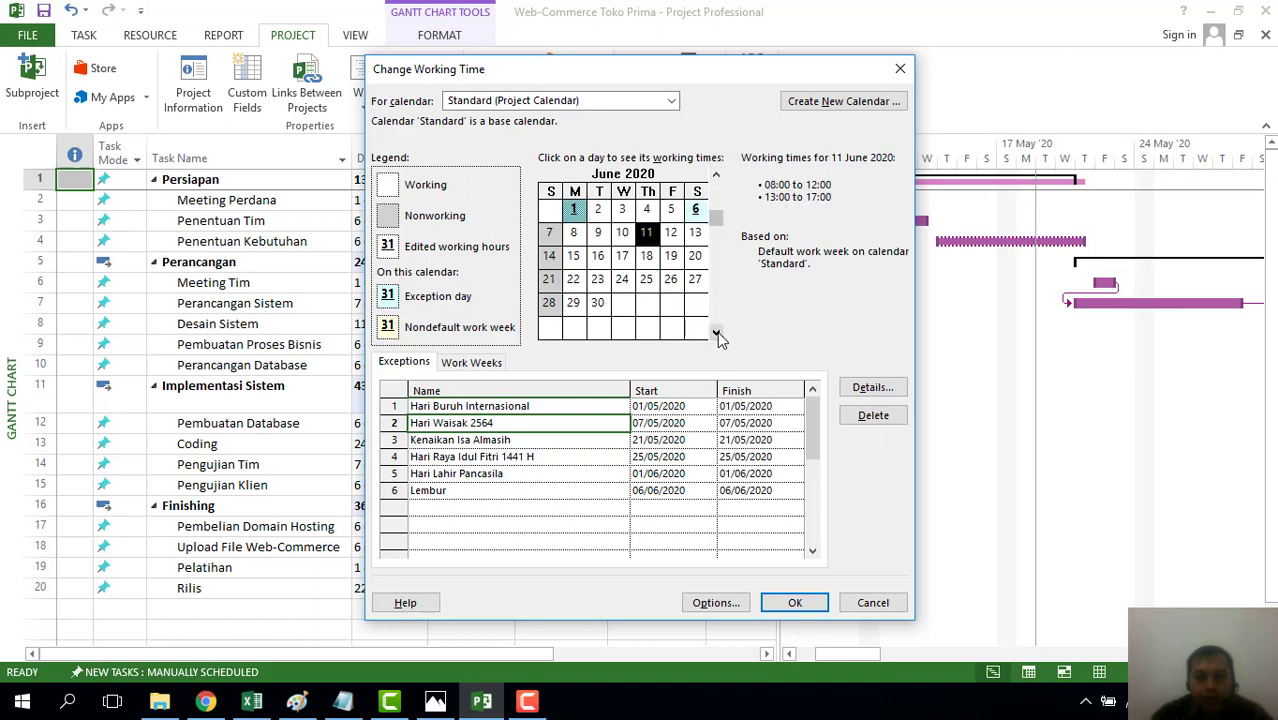
click(701, 218)
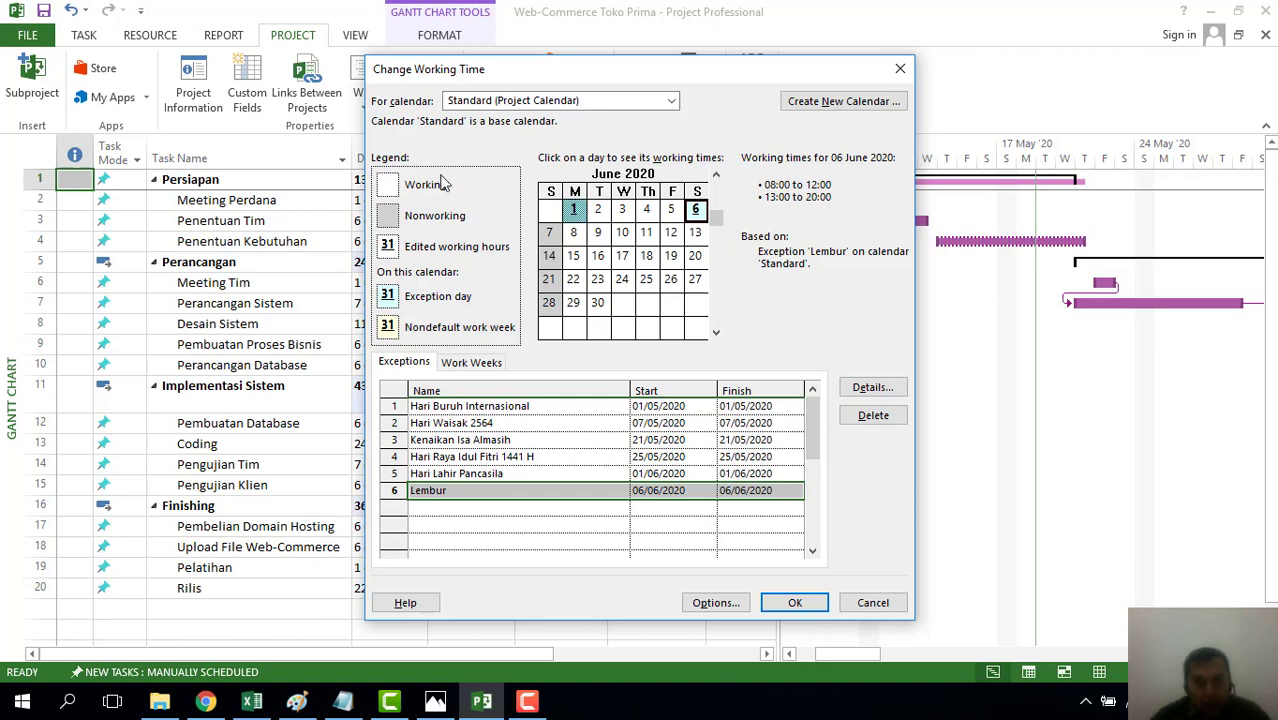
Step: Switch to the Tukang Listrik calendar, saving the changes to the Standard base calendar, and check the working times of 6 June 2020
click(670, 103)
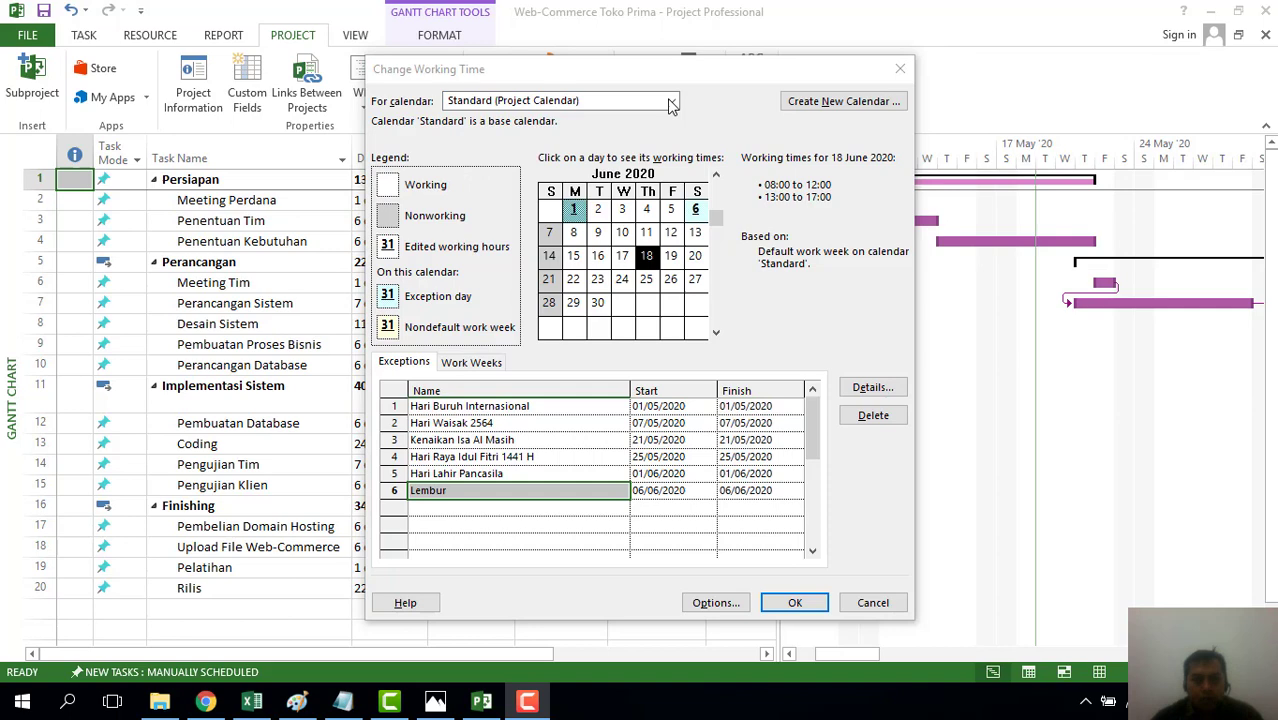
click(671, 101)
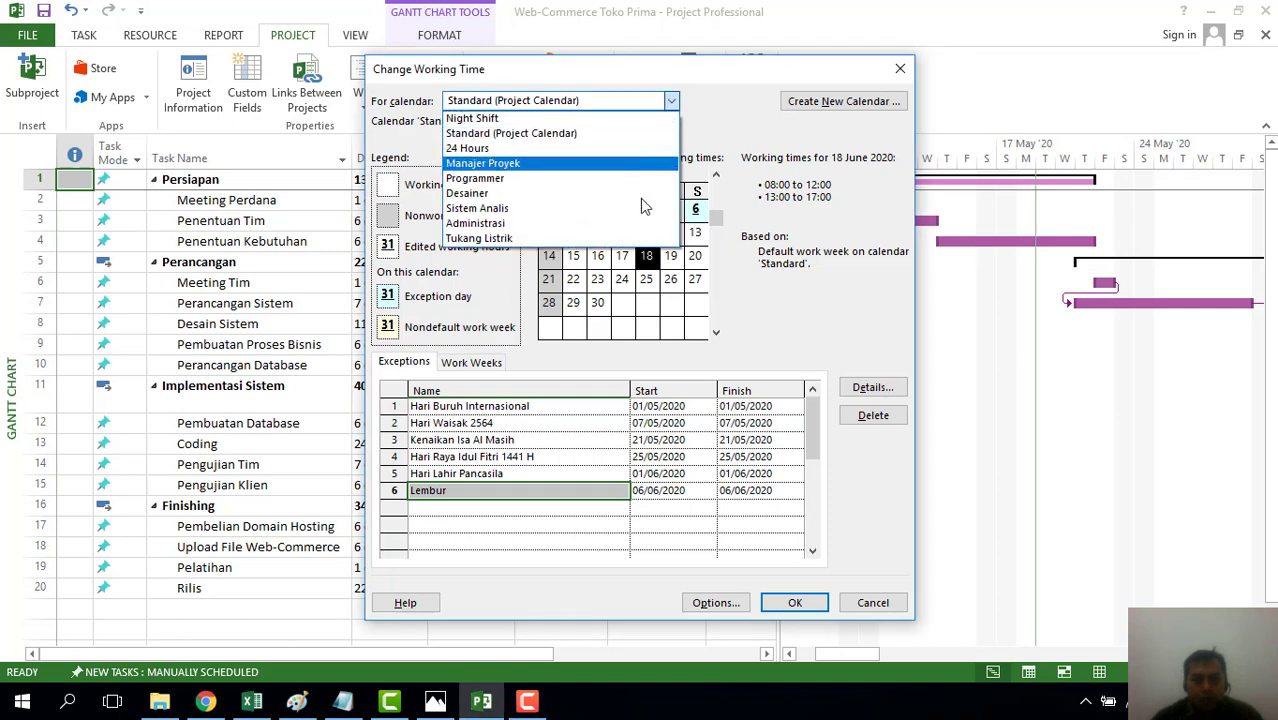
click(574, 239)
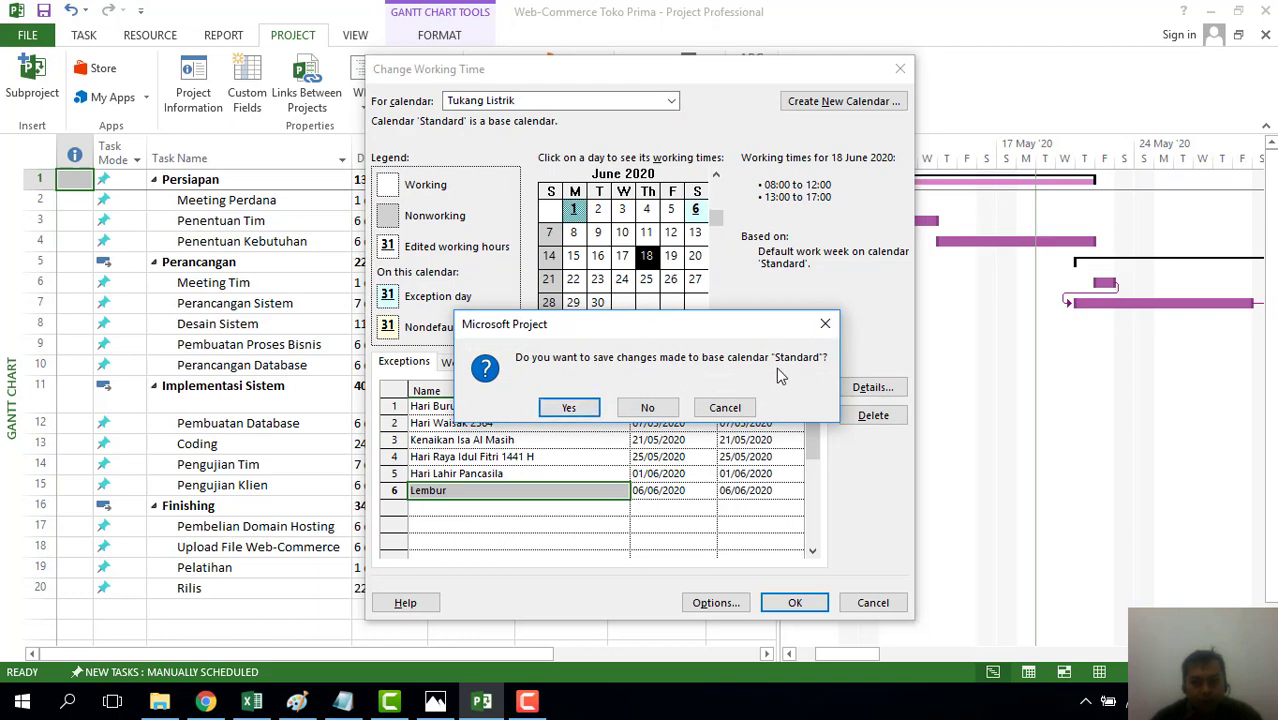
click(591, 409)
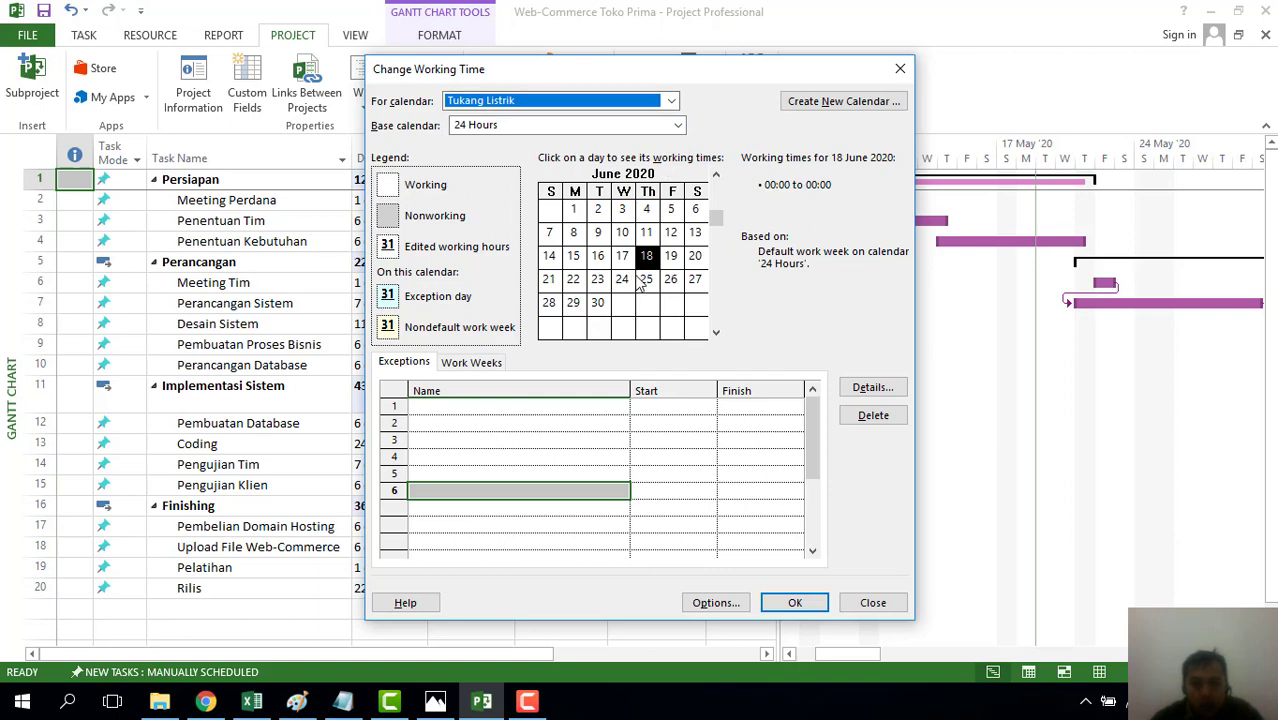
click(696, 211)
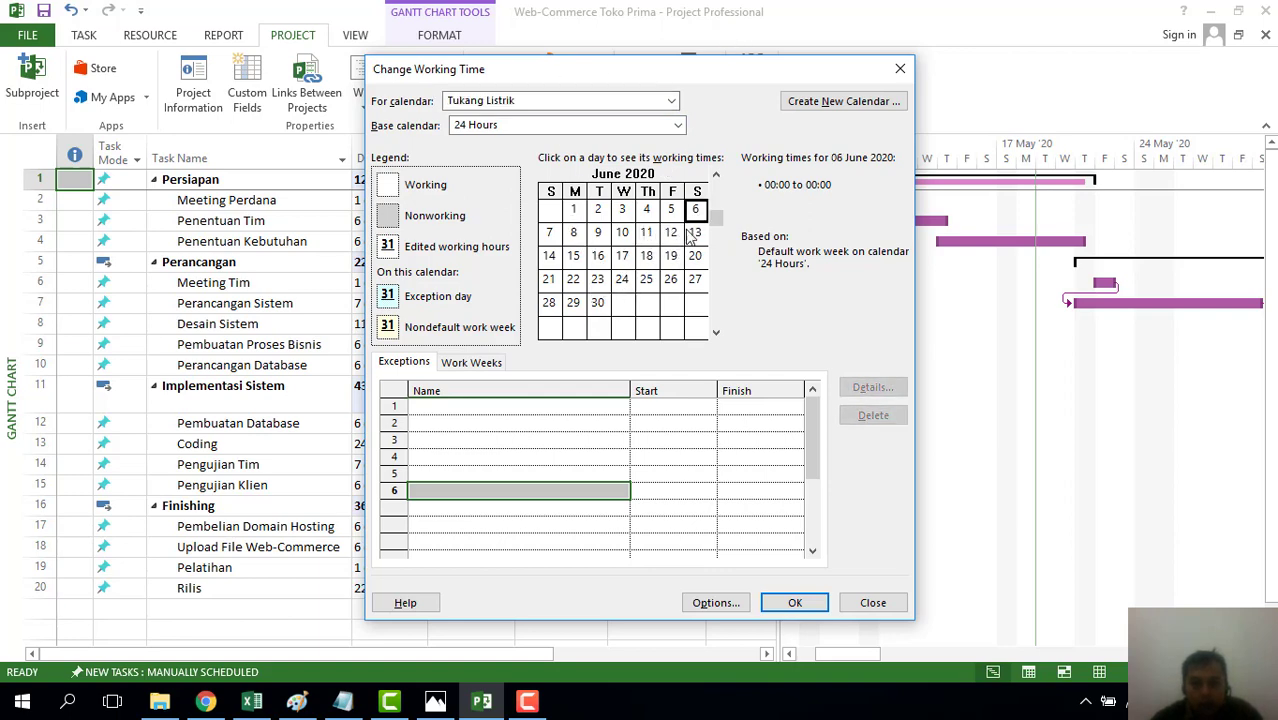
Step: Set Sunday through Friday to nonworking time in the default work week of the Tukang Listrik calendar
click(495, 362)
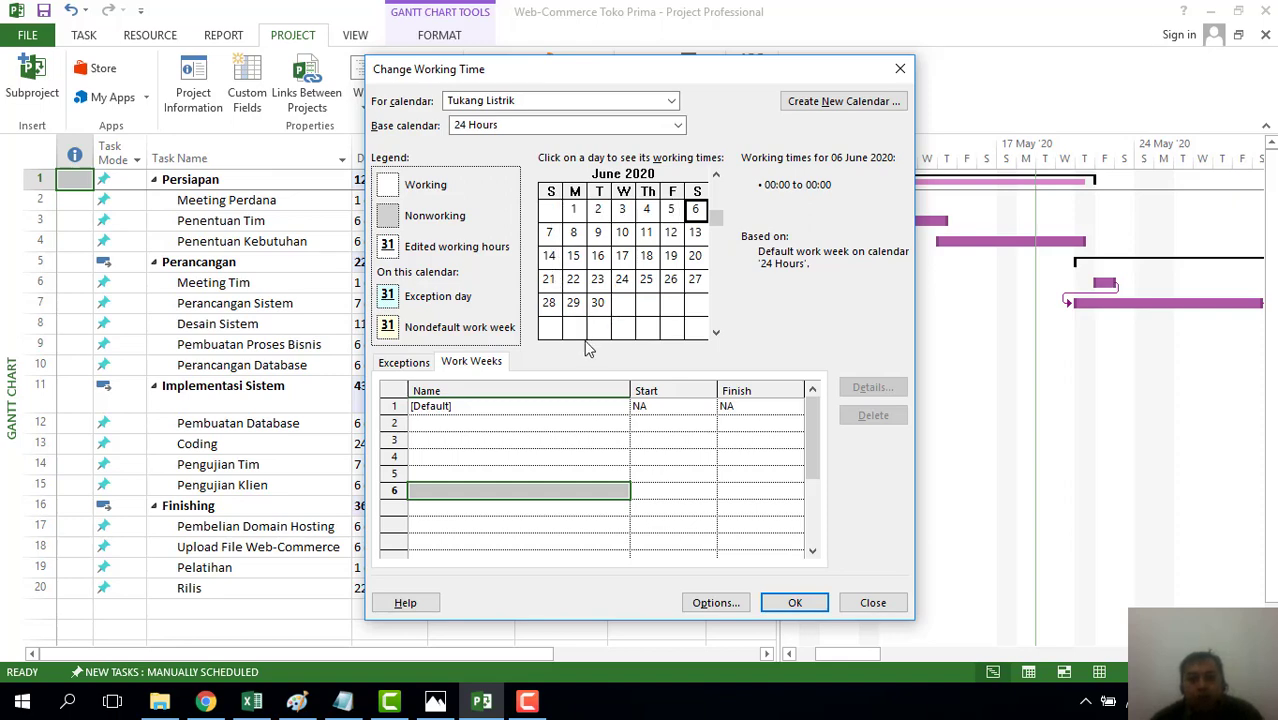
click(577, 406)
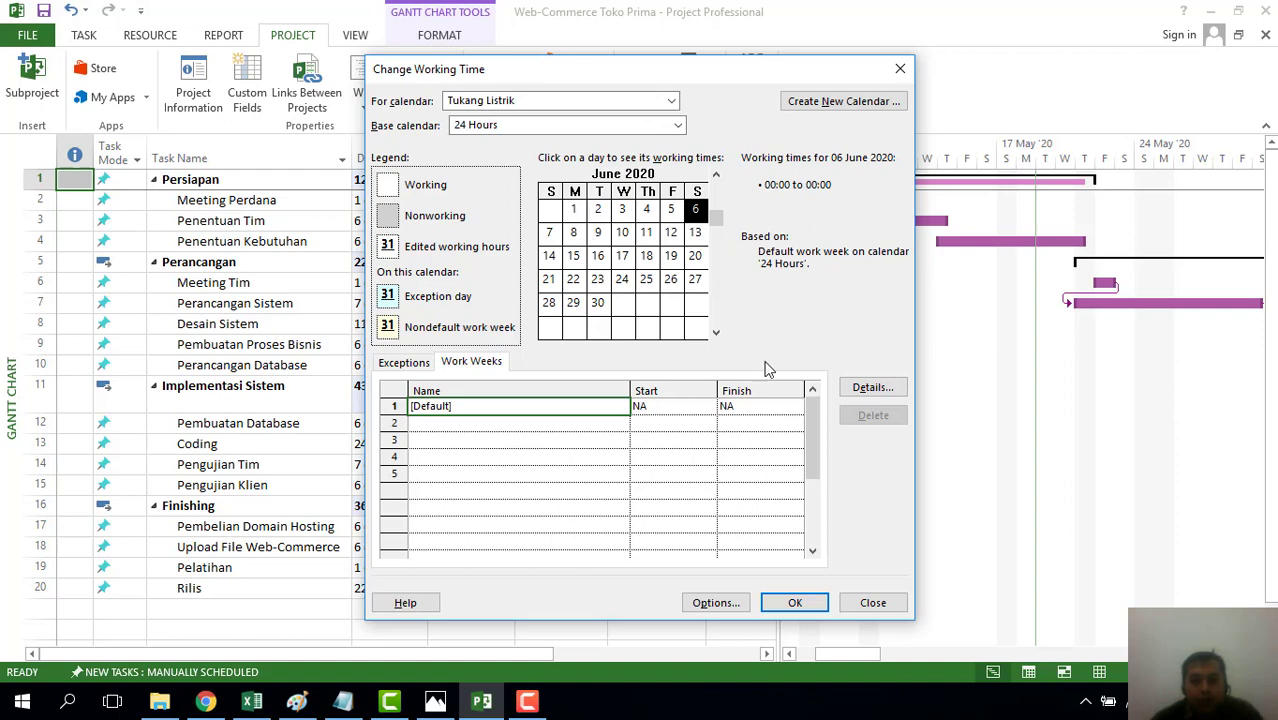
click(867, 398)
click(868, 387)
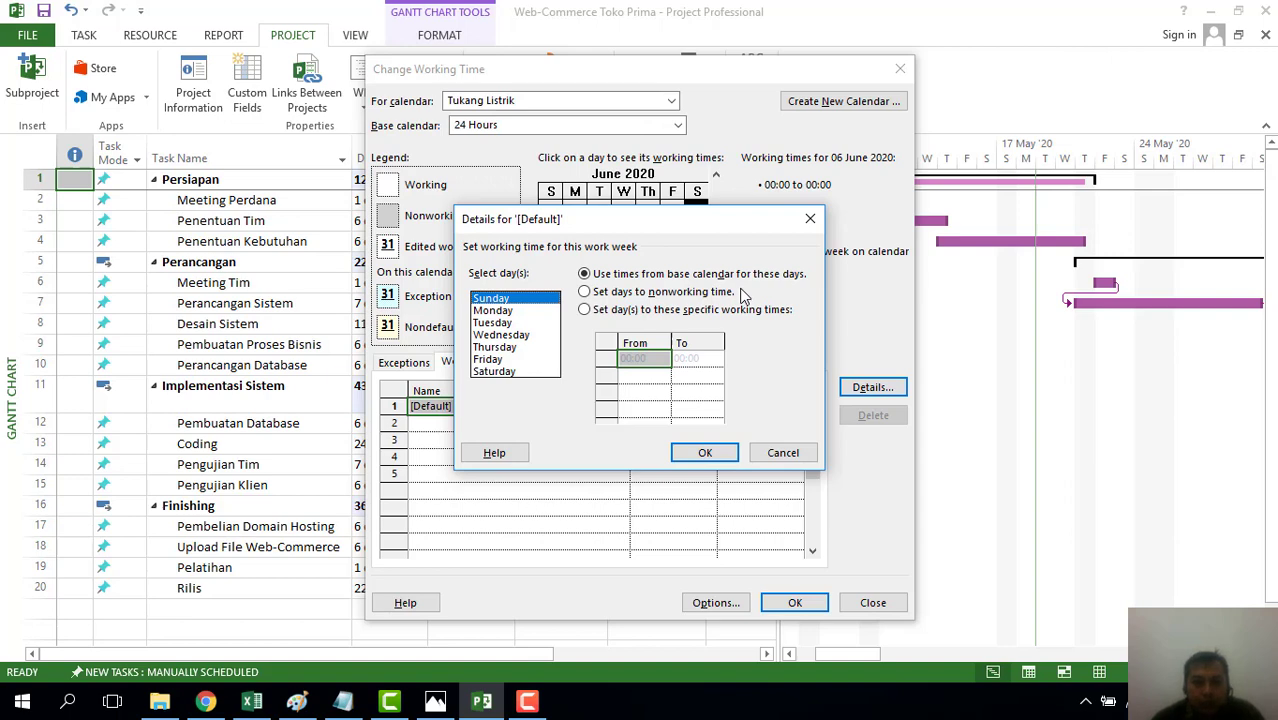
shift+click(506, 311)
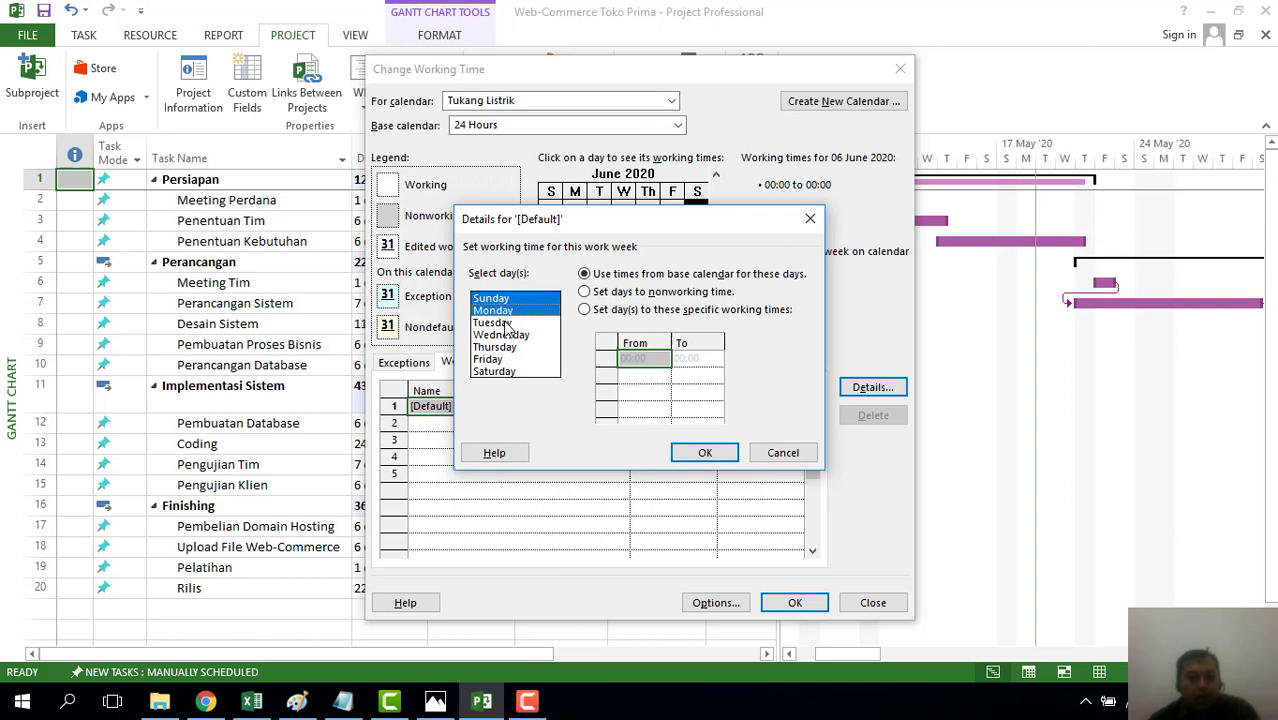
shift+click(507, 323)
shift+click(509, 335)
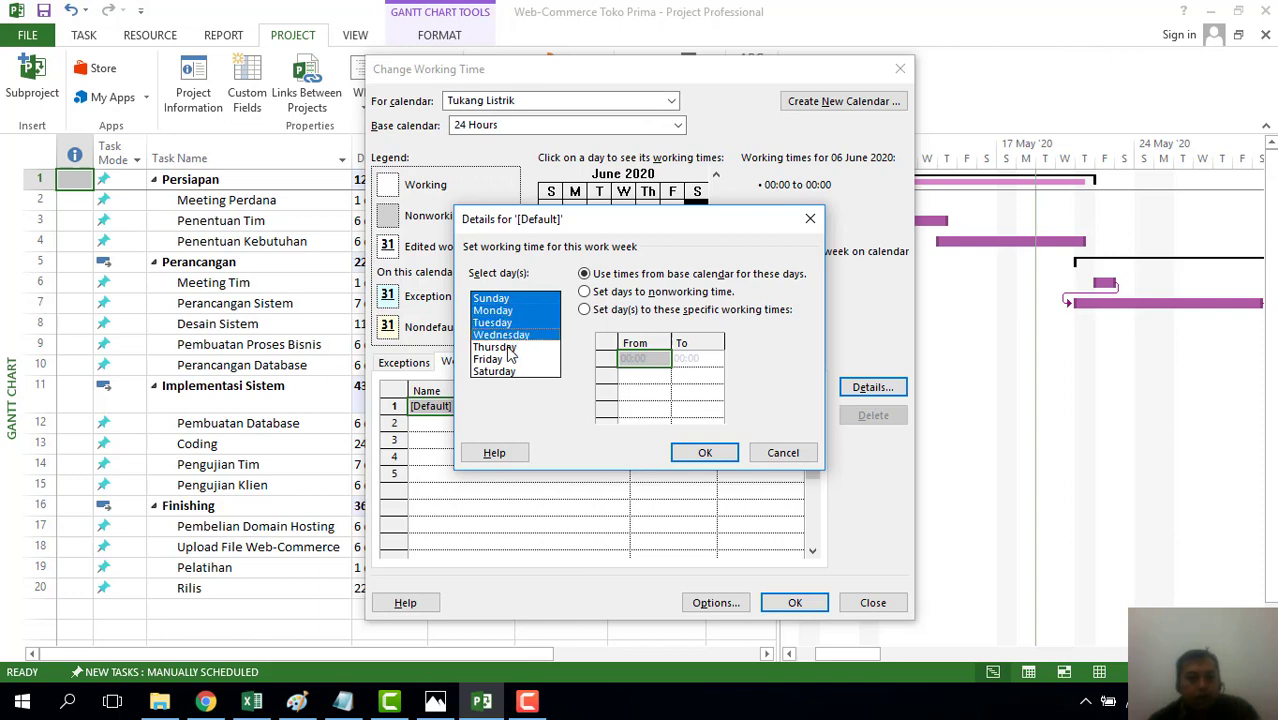
shift+click(510, 349)
shift+click(509, 360)
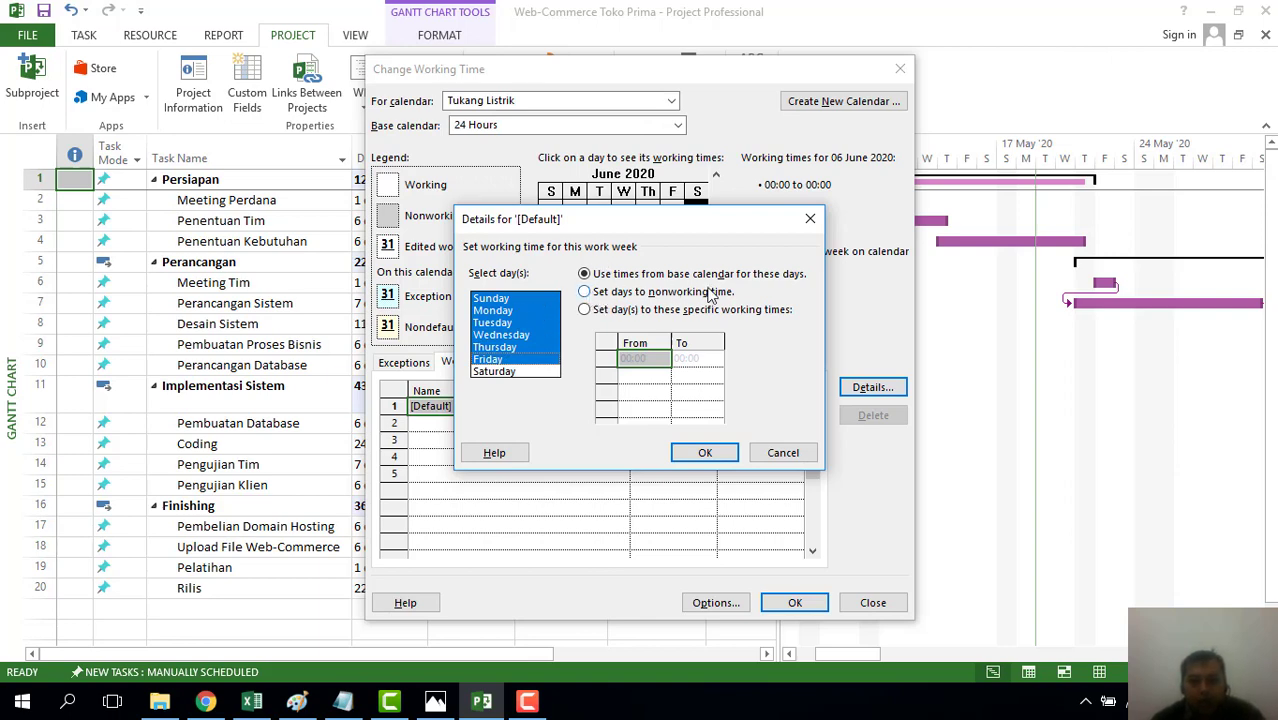
click(598, 294)
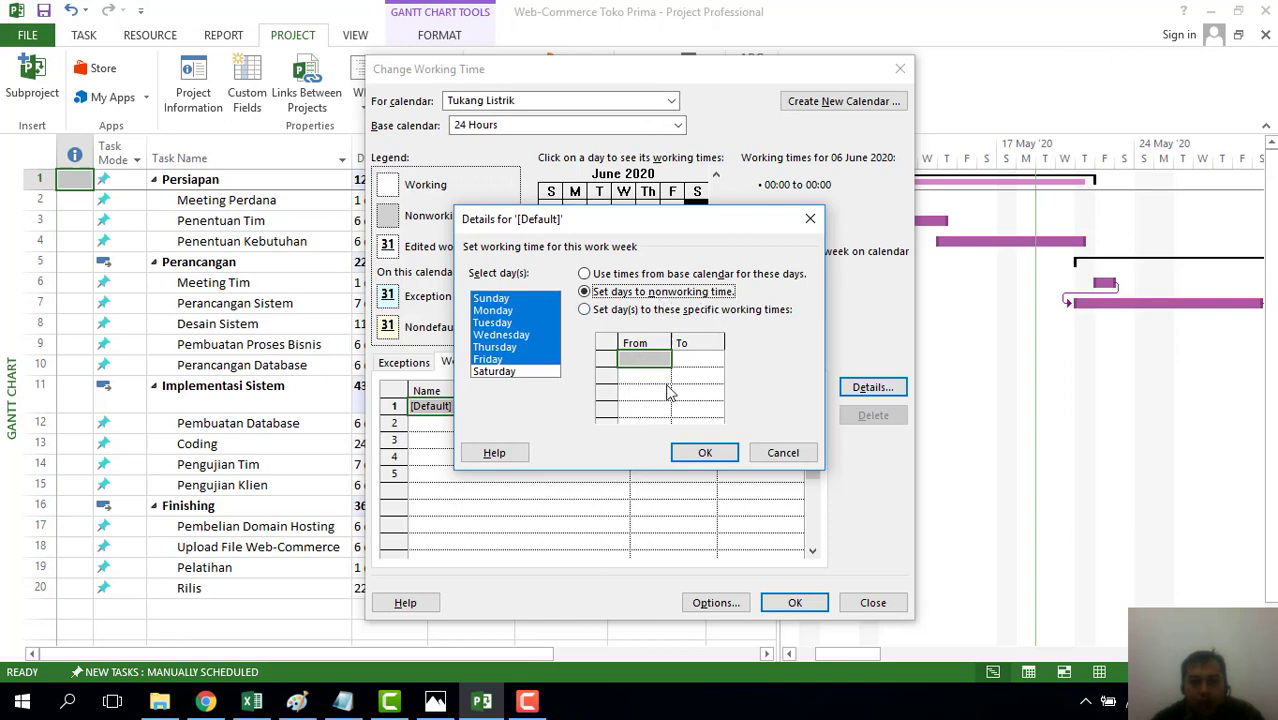
key(Return)
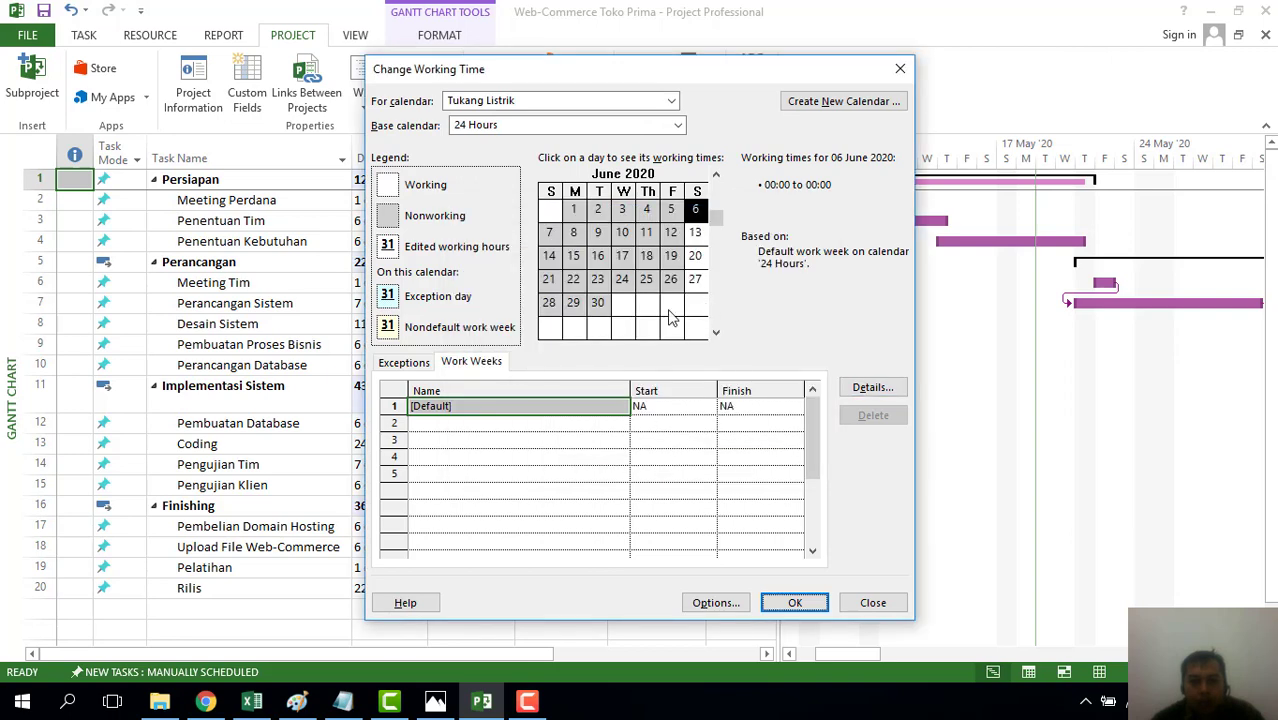
Step: Check the working times of the Saturdays 6, 13, 20 and 27 June 2020 on the Tukang Listrik calendar
click(695, 232)
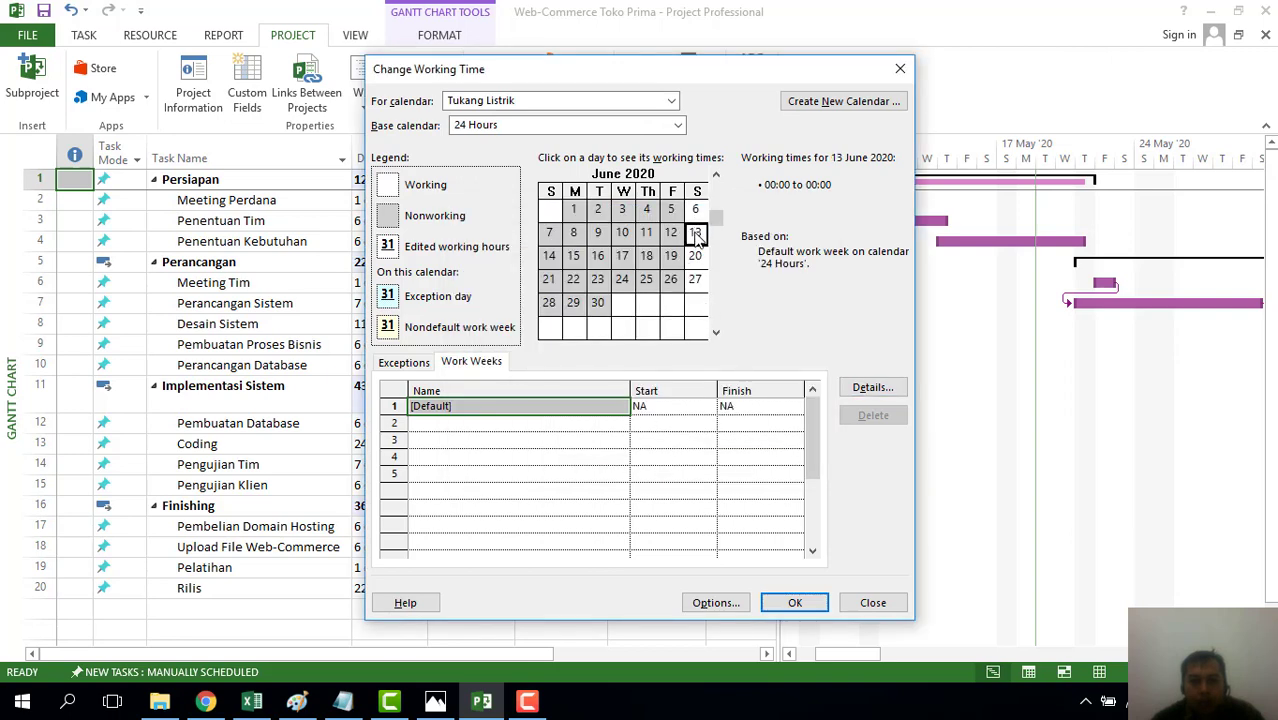
click(695, 255)
click(695, 279)
click(695, 209)
click(695, 232)
click(695, 255)
click(695, 279)
click(695, 209)
click(695, 232)
click(695, 255)
click(697, 281)
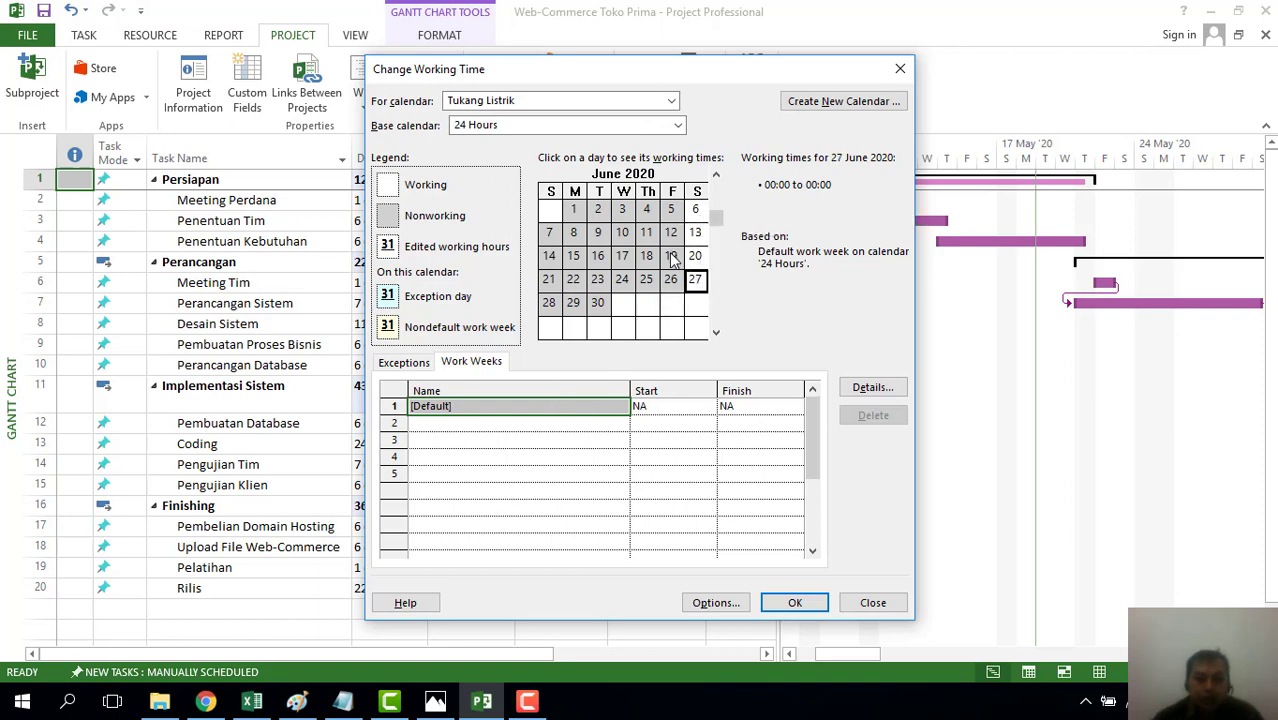
Step: Examine the exceptions list of the Tukang Listrik calendar
click(431, 366)
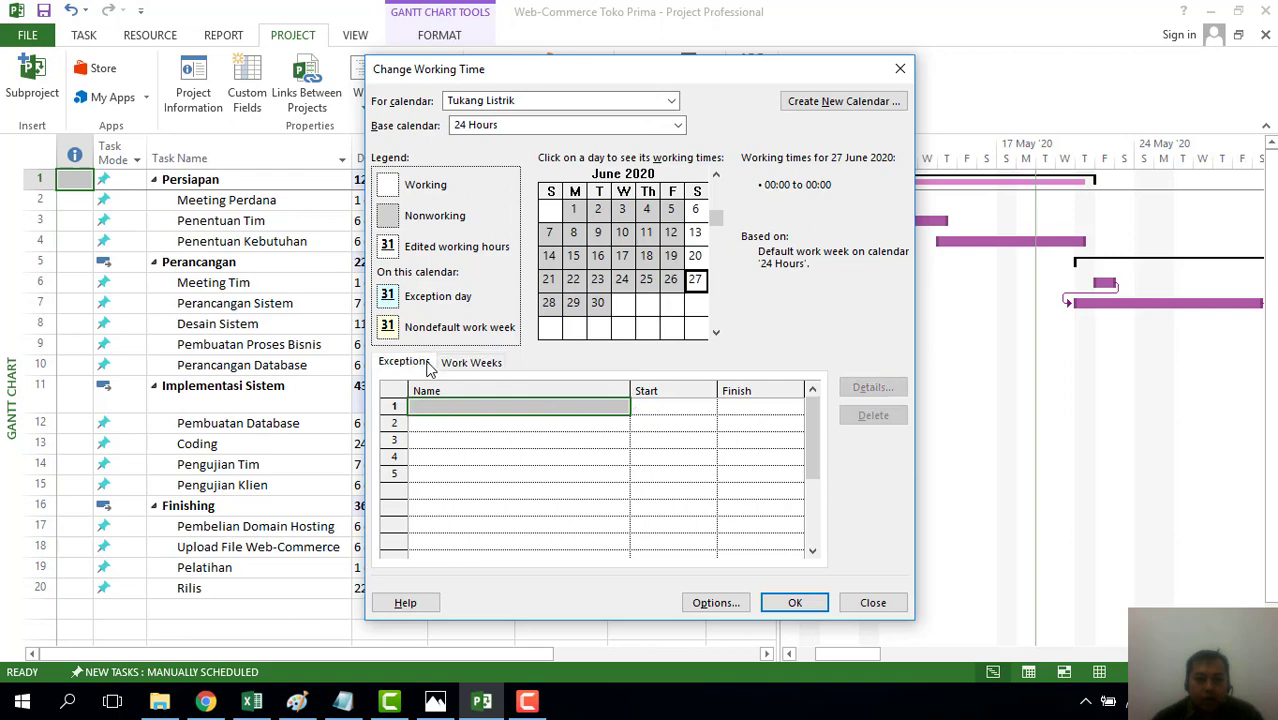
click(535, 420)
click(535, 441)
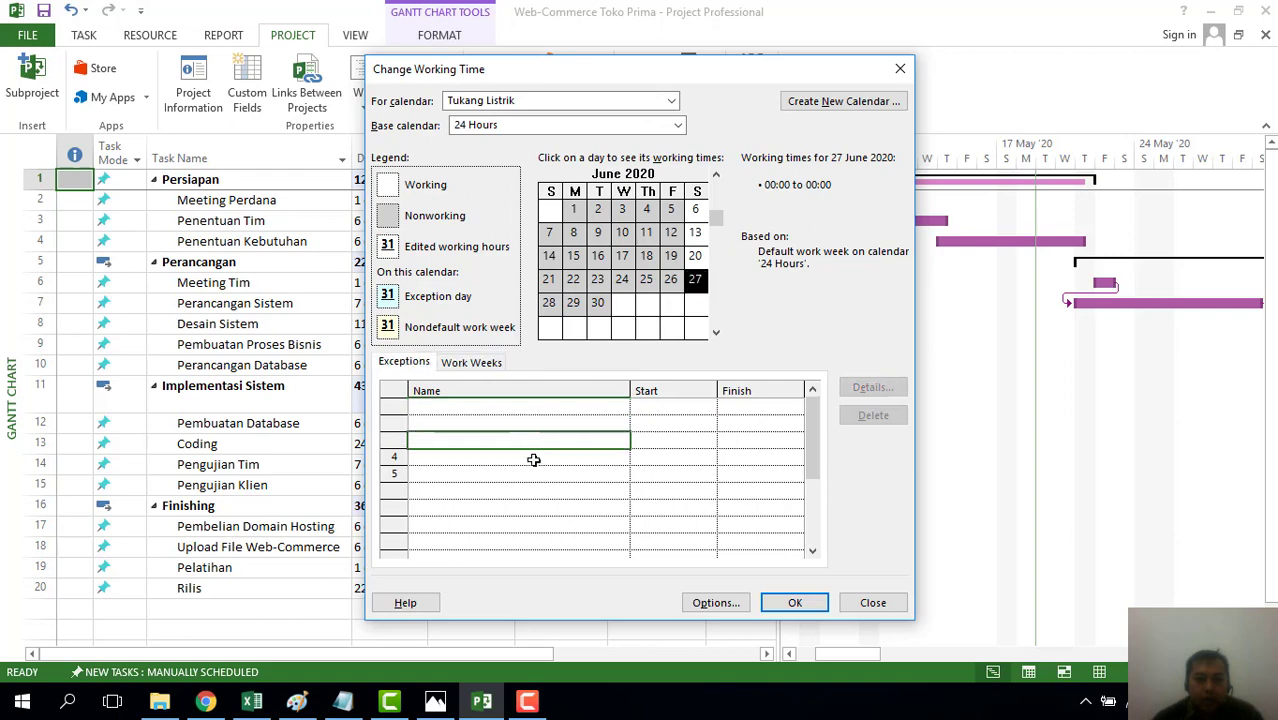
click(525, 489)
click(525, 407)
click(524, 472)
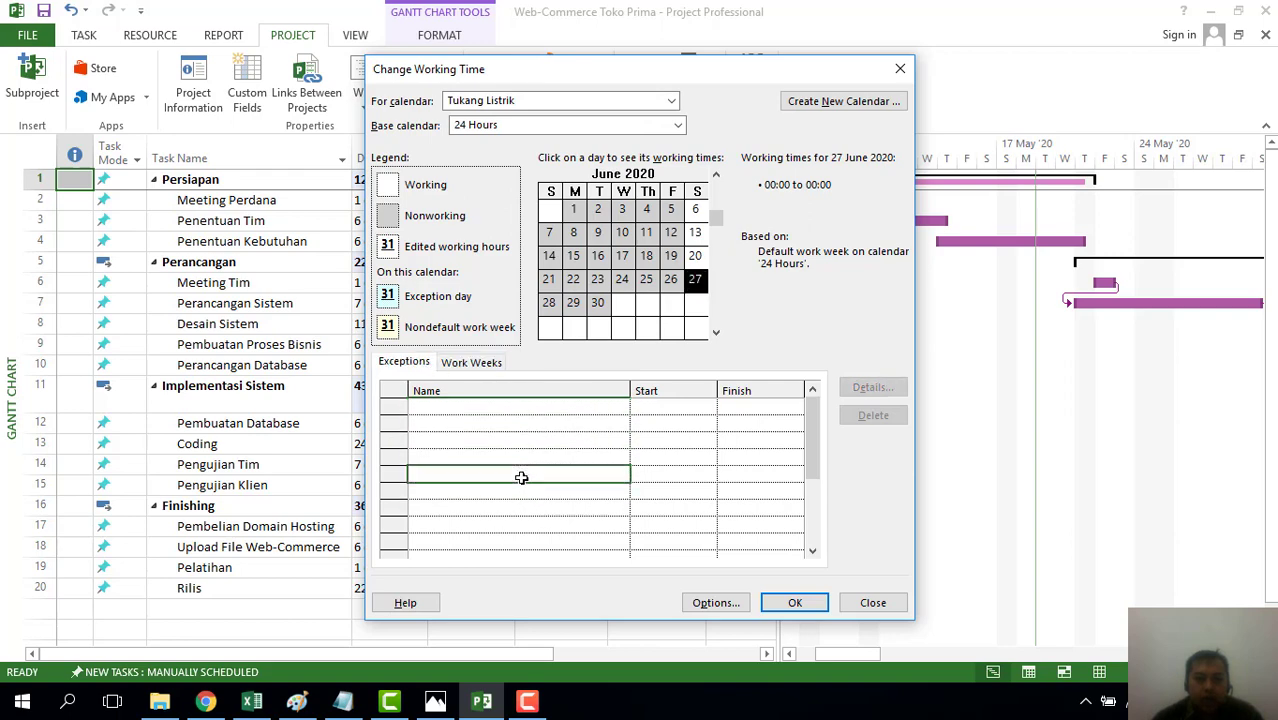
Step: Keep Tukang Listrik as the selected calendar, check 27 June 2020 once more, and apply the working time changes
click(671, 100)
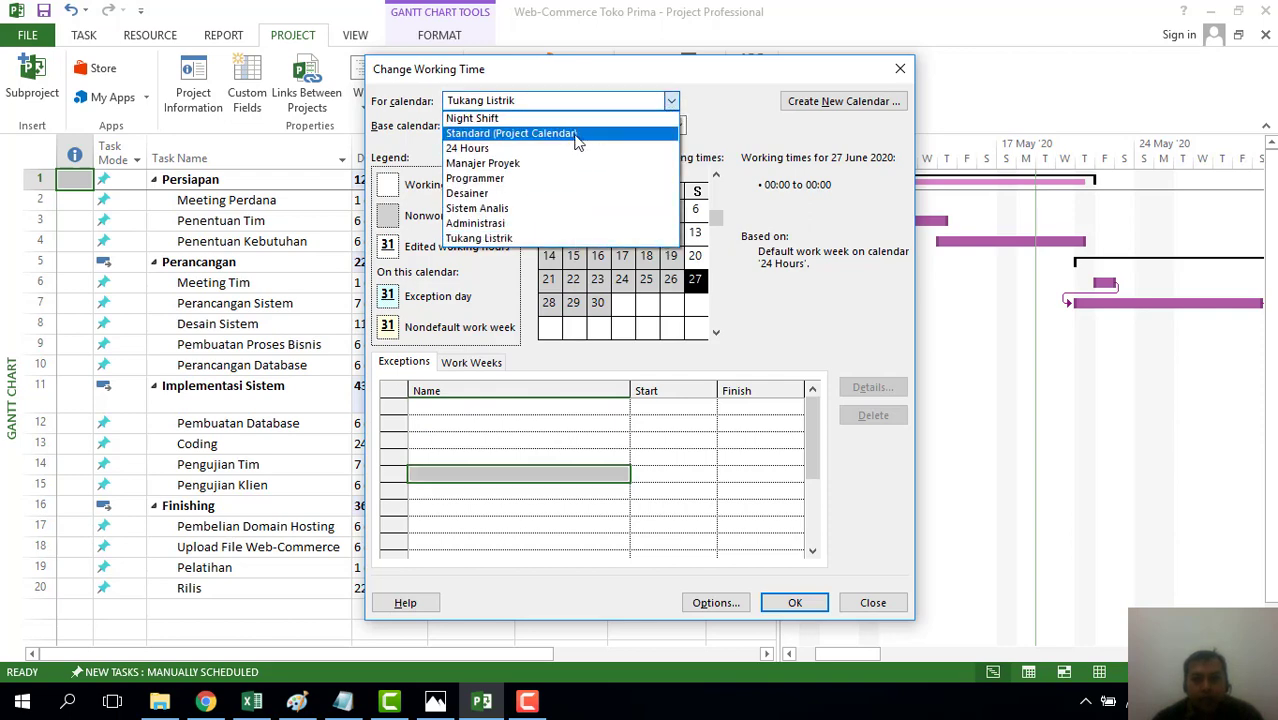
click(568, 246)
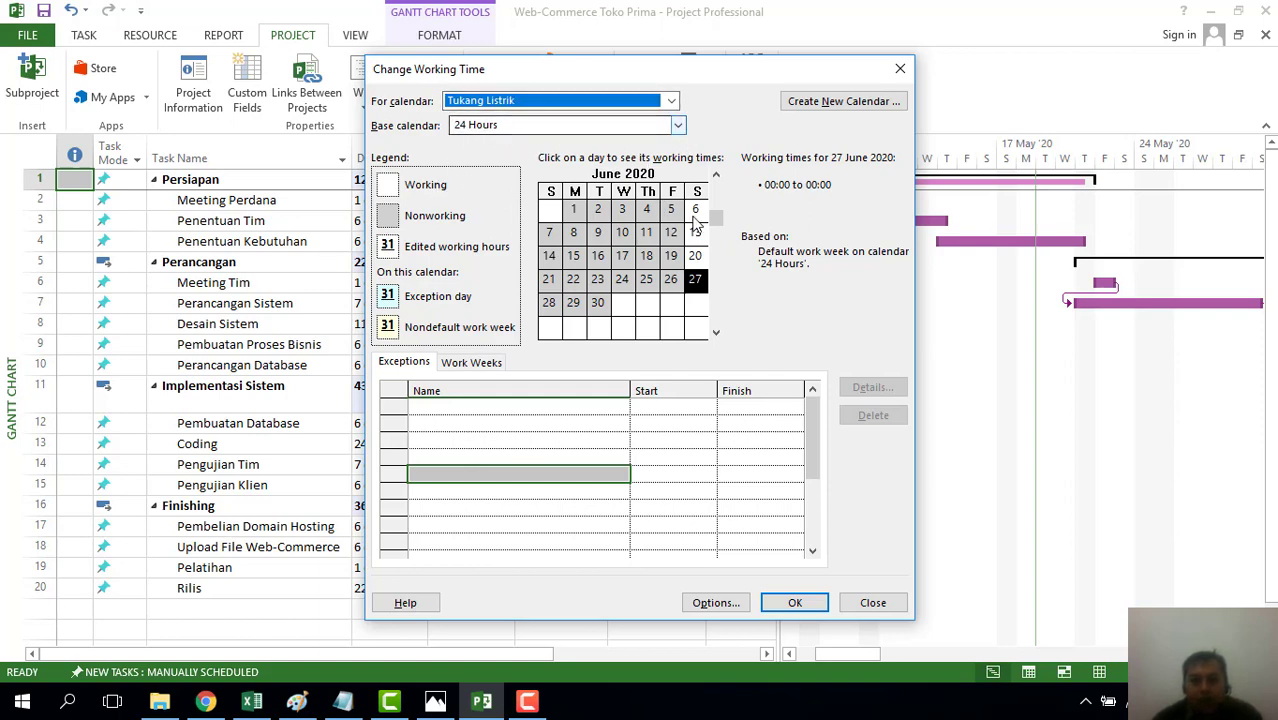
click(695, 281)
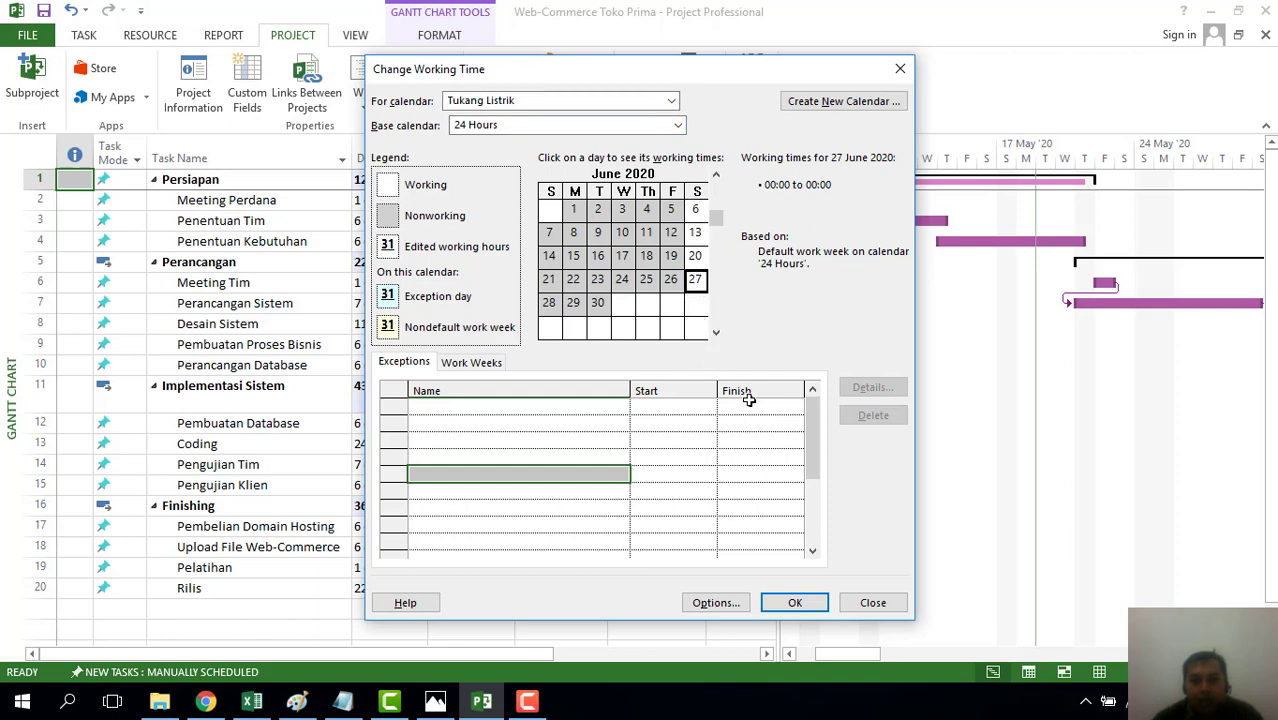
click(795, 604)
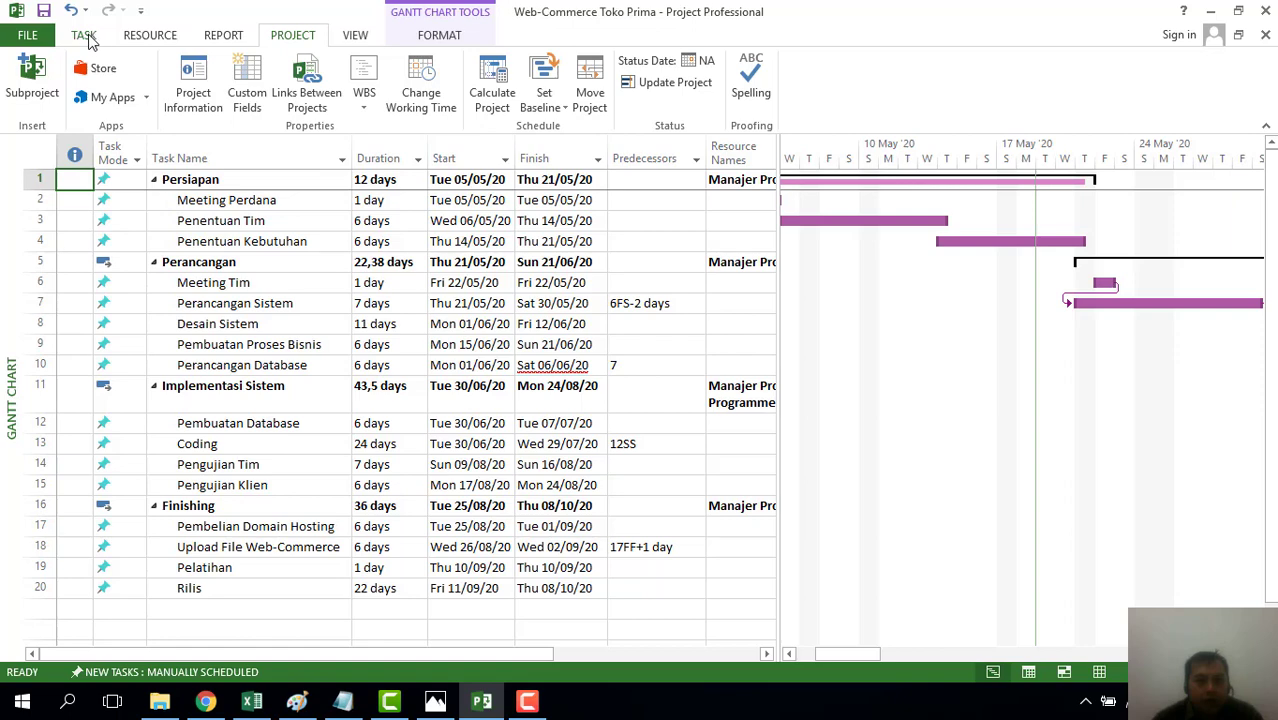
Step: Show the project in the Resource Sheet view and choose 24 Hours as the base calendar of Tukang Listrik
click(86, 36)
click(40, 108)
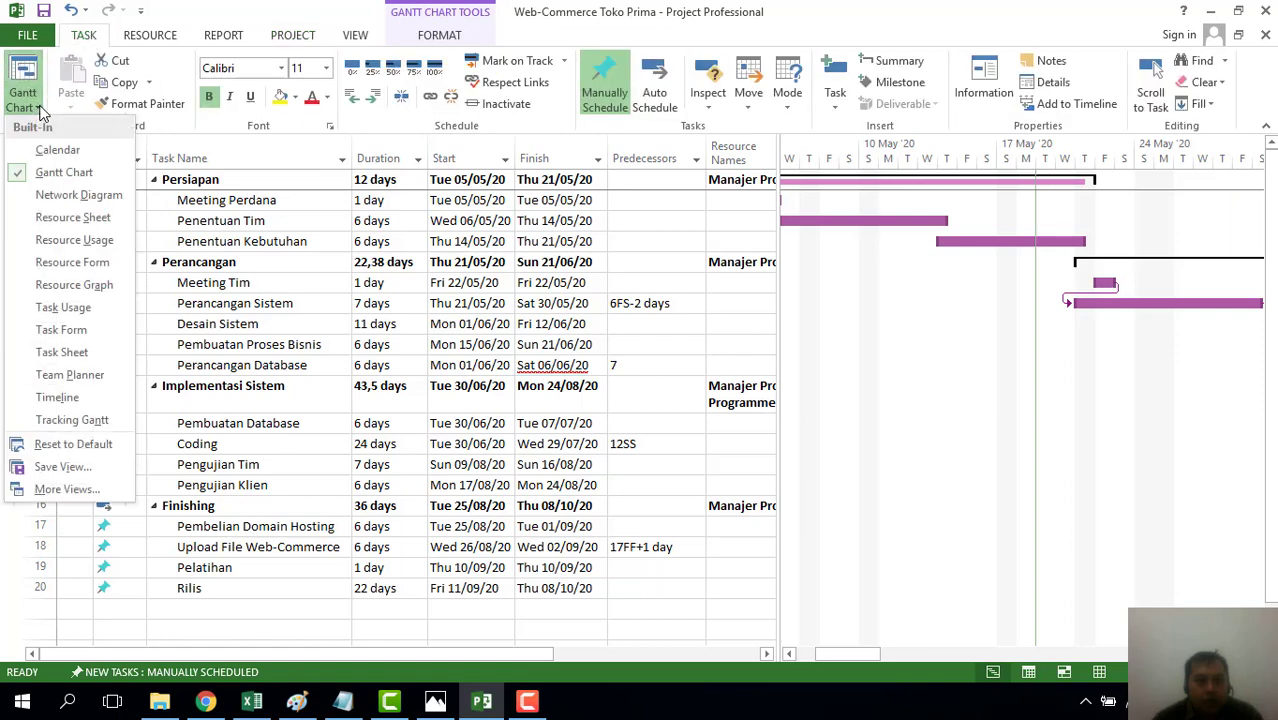
click(57, 218)
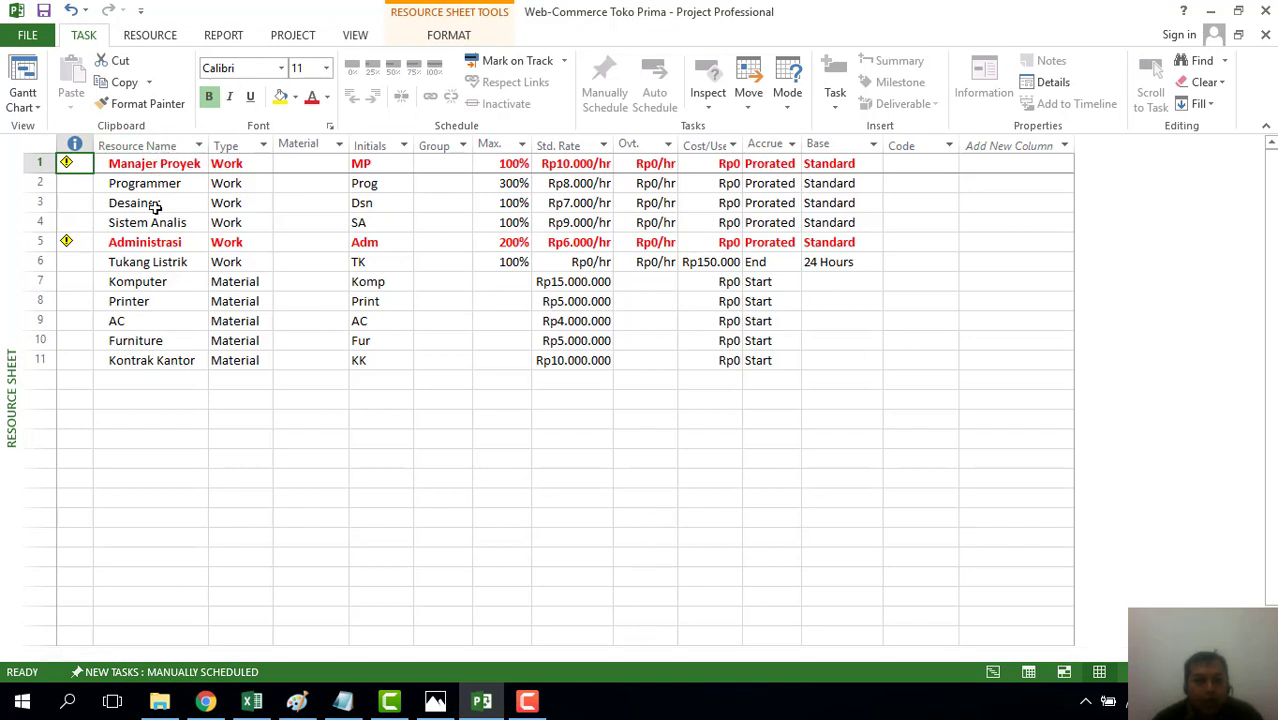
click(858, 263)
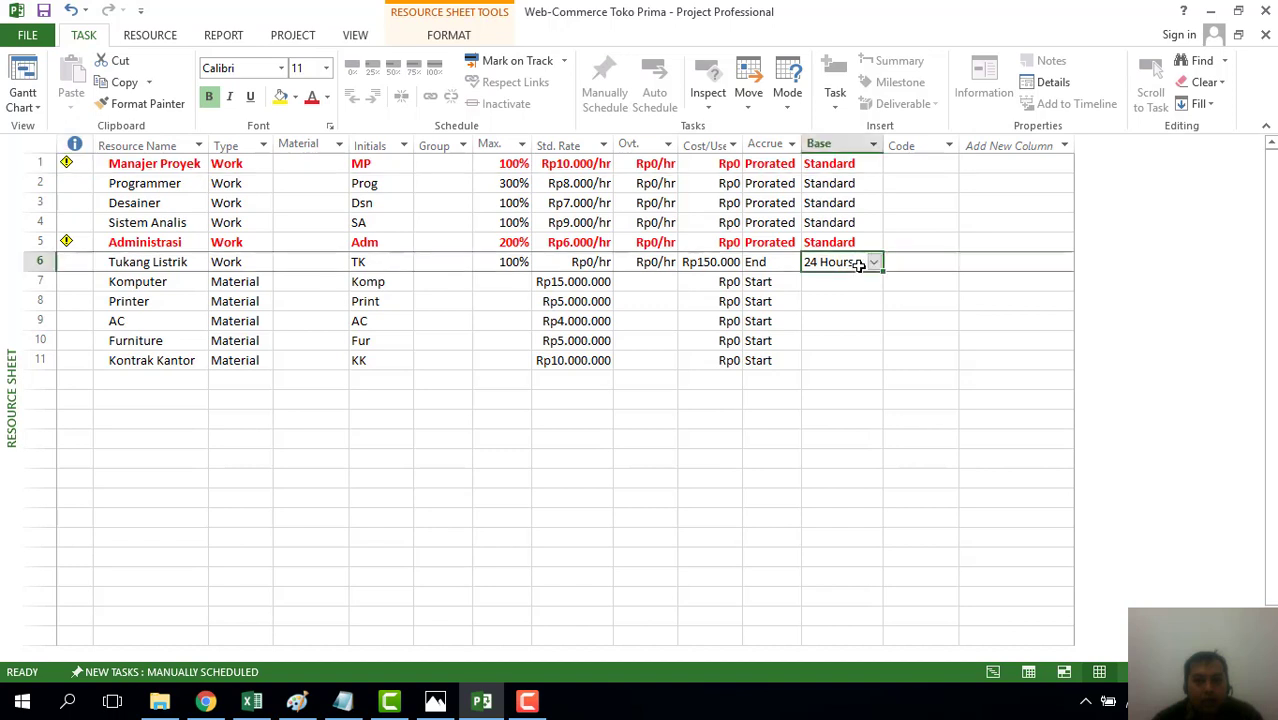
click(875, 265)
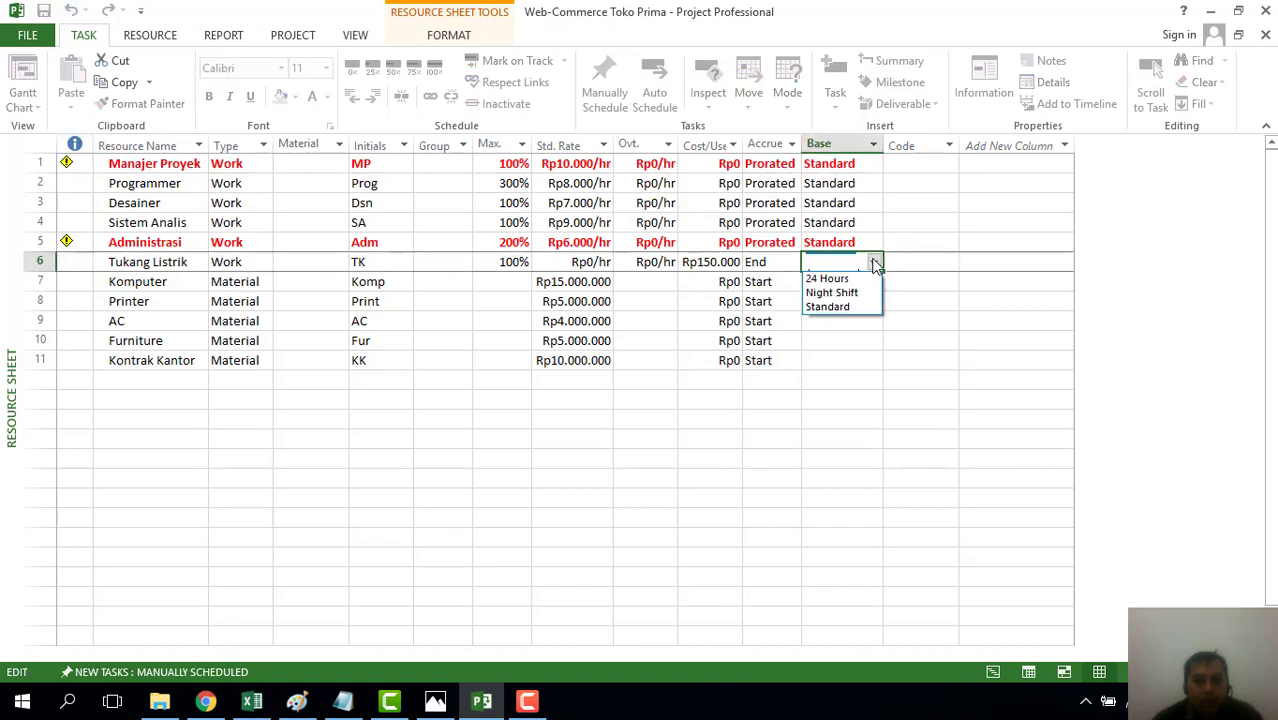
click(872, 280)
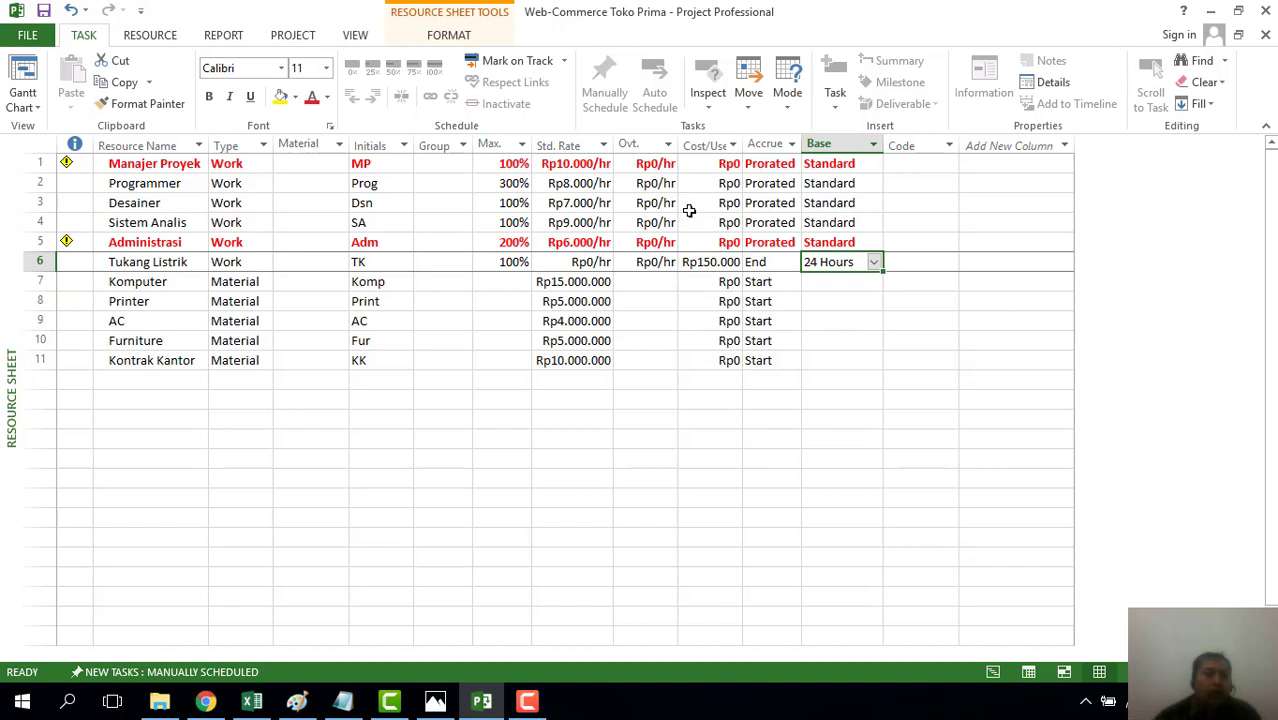
Step: Review the work resources from Manajer Proyek to Tukang Listrik together with their base calendars in the resource sheet
click(157, 167)
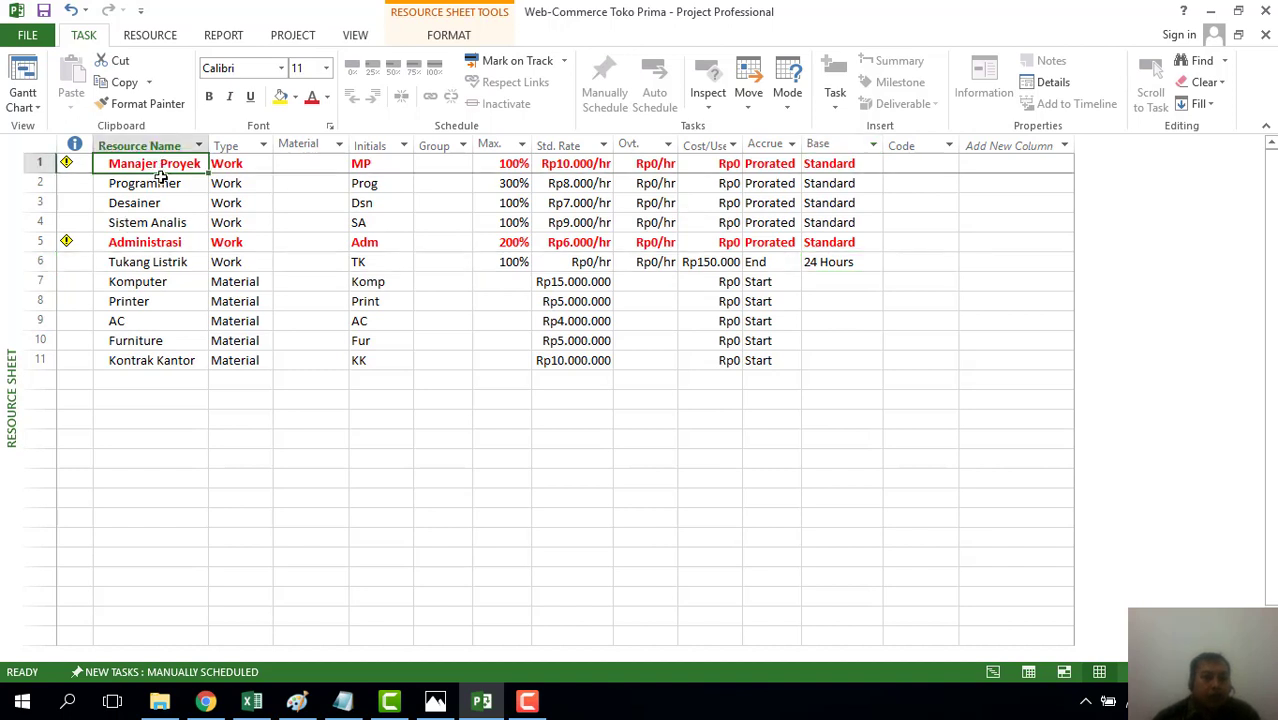
click(160, 186)
click(162, 203)
click(158, 222)
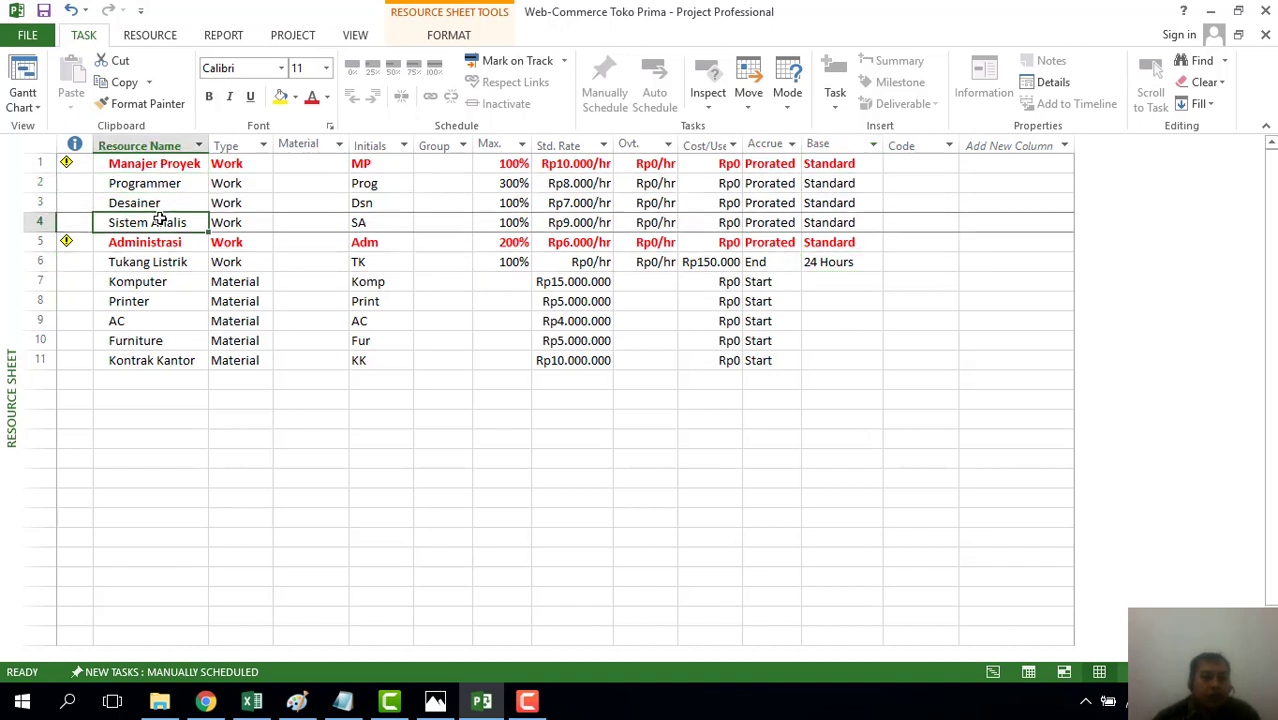
click(163, 242)
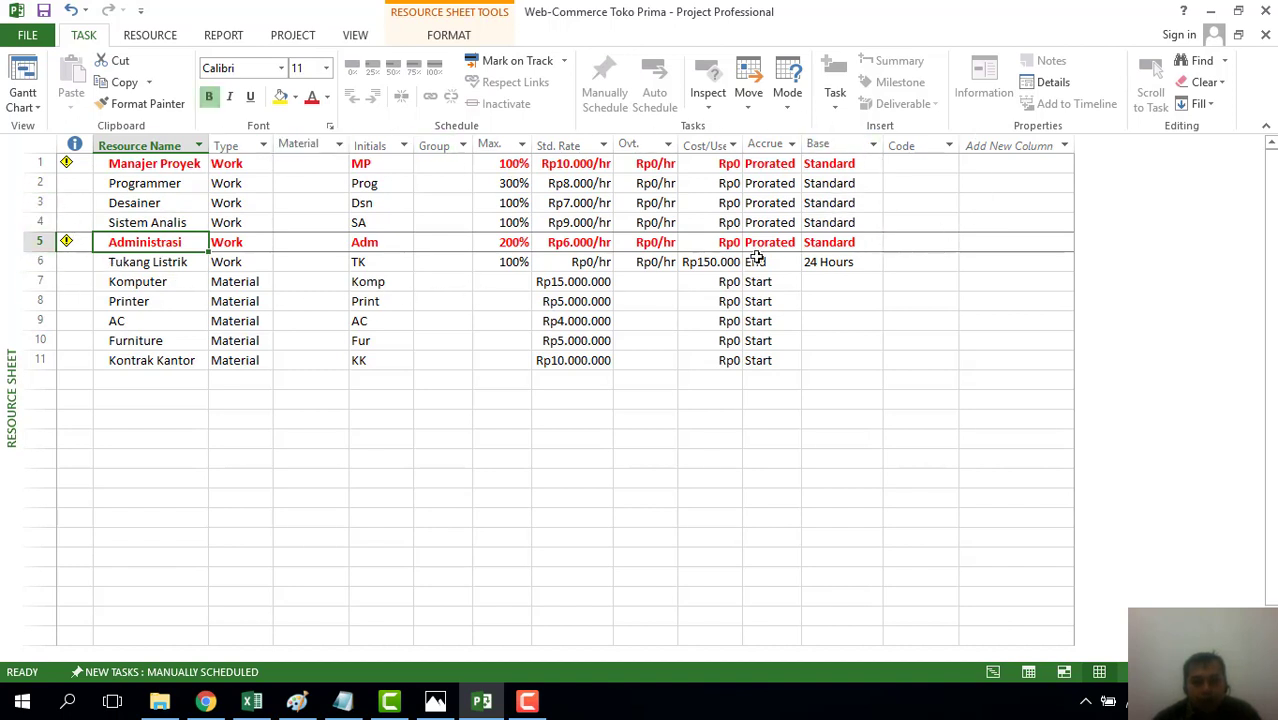
click(180, 262)
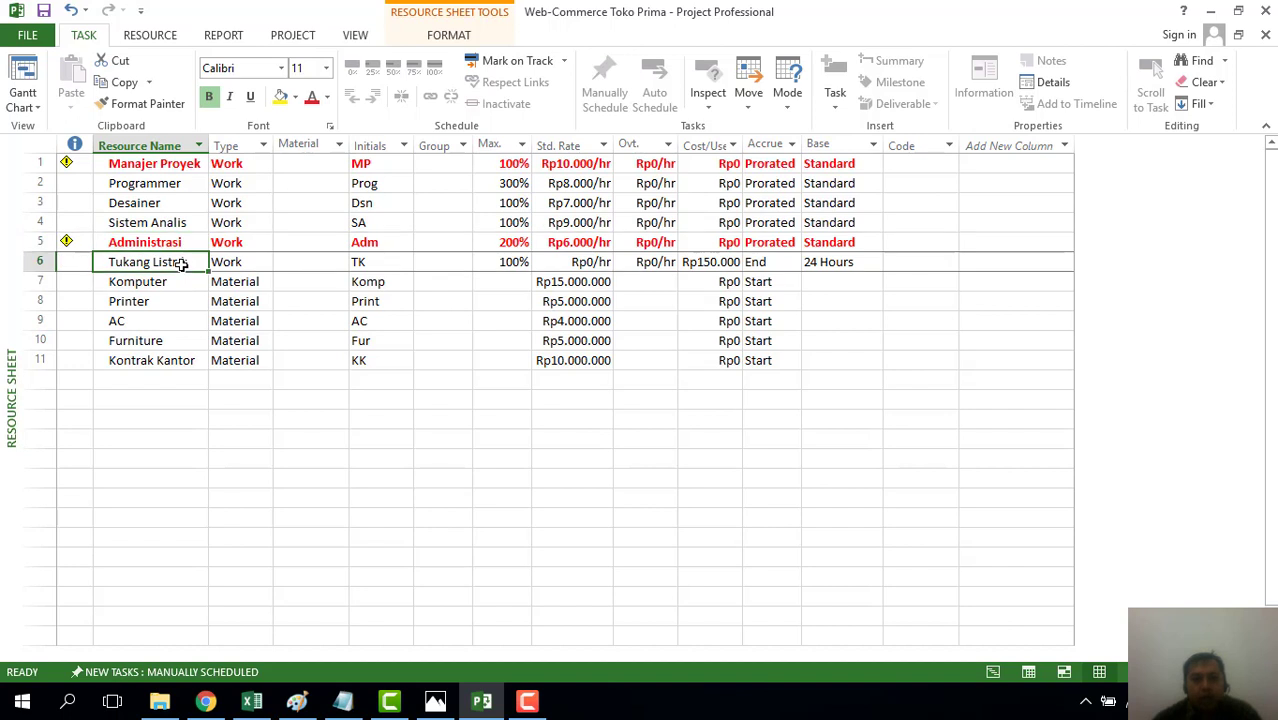
click(452, 496)
click(183, 262)
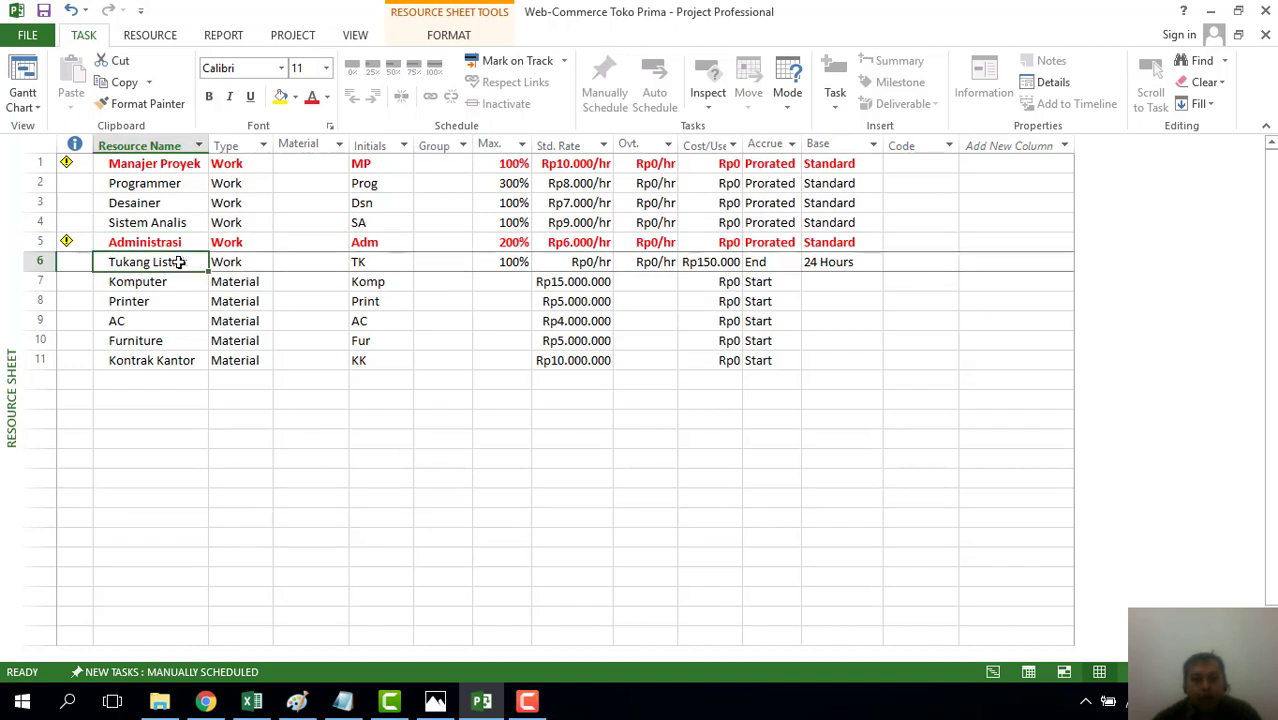
Step: Deselect the Tukang Listrik resource and save the Web-Commerce Toko Prima project
click(748, 500)
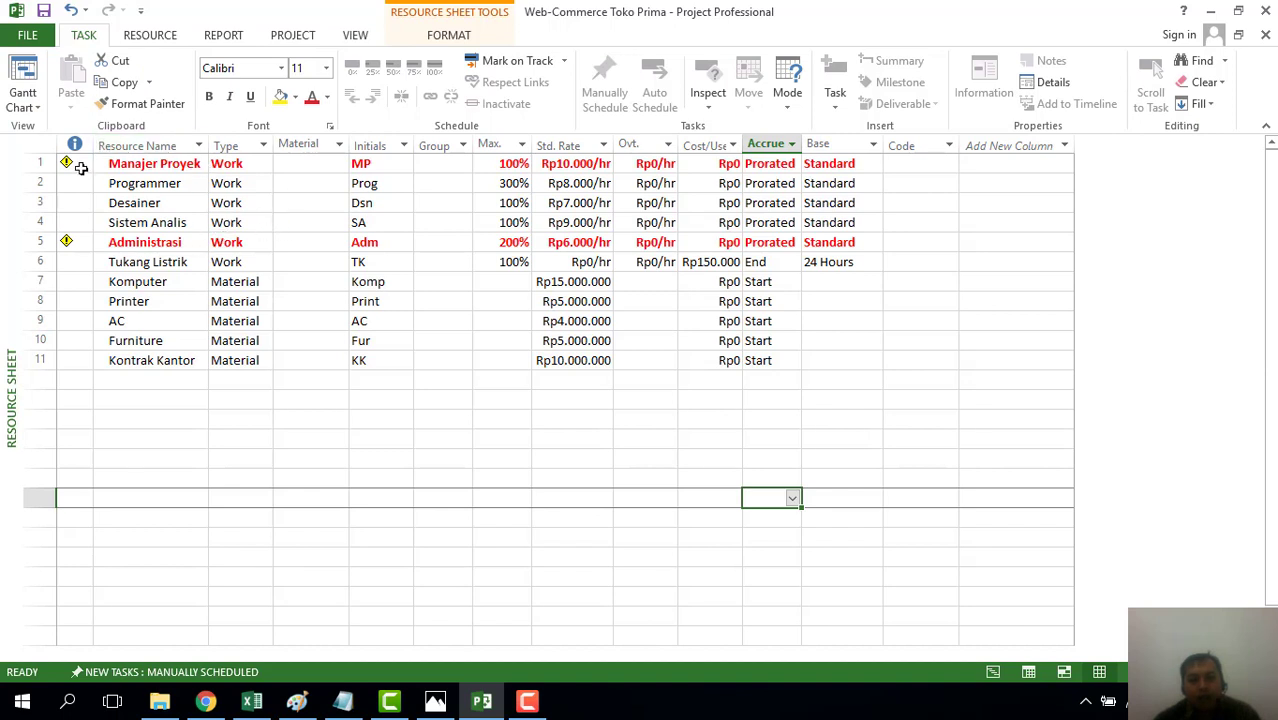
click(44, 12)
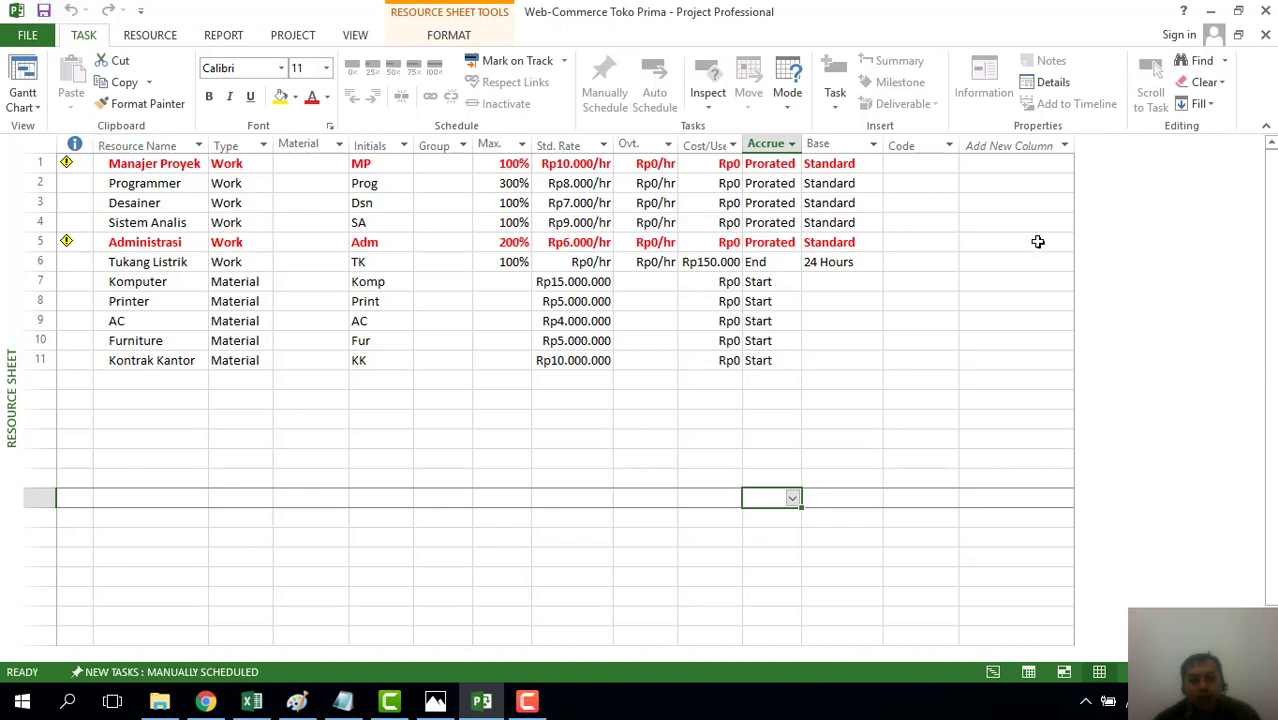